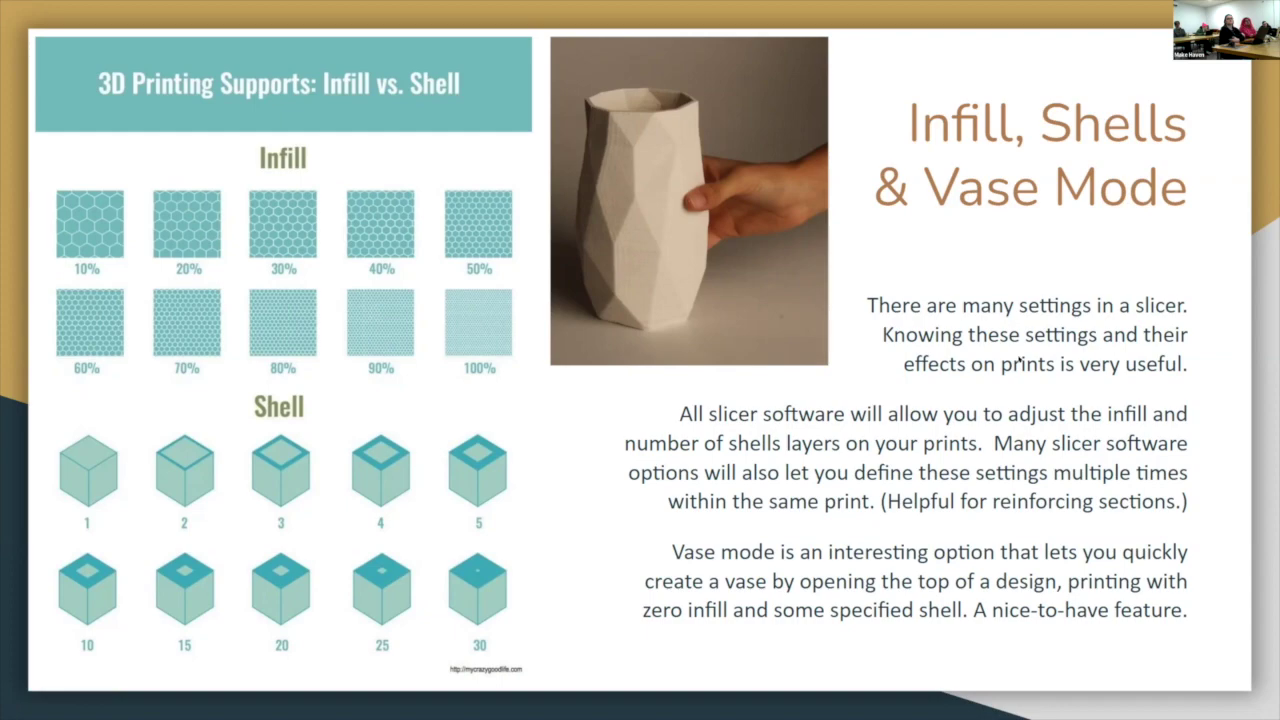
key("Right")
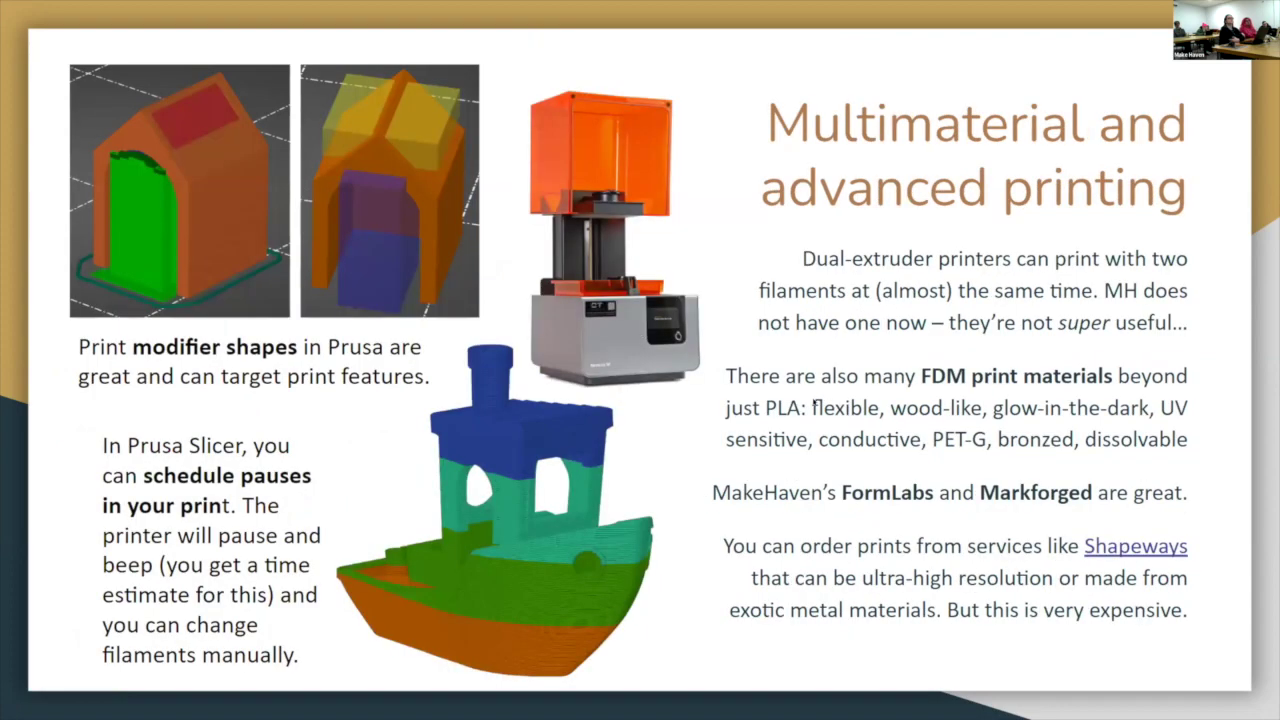
key("Left")
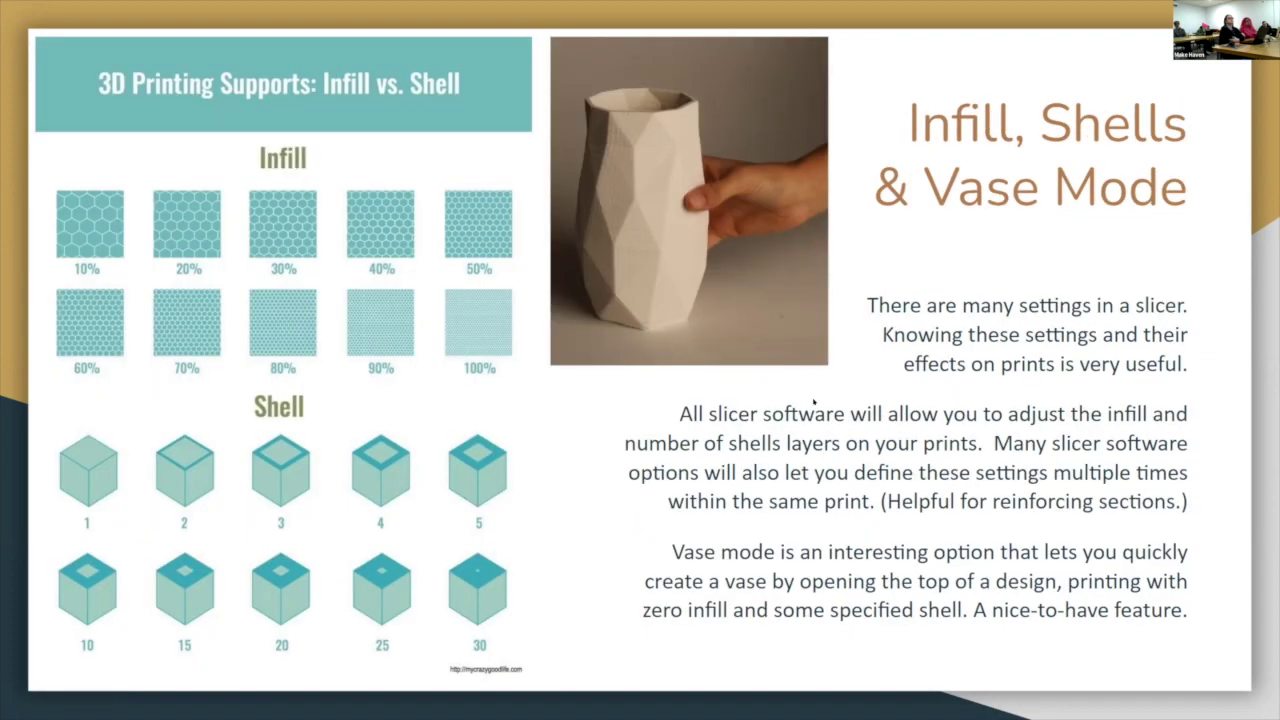
Switch to PrusaSlicer and enable Spiral vase in the print settings, accepting the required setting adjustments.
key("alt+Tab")
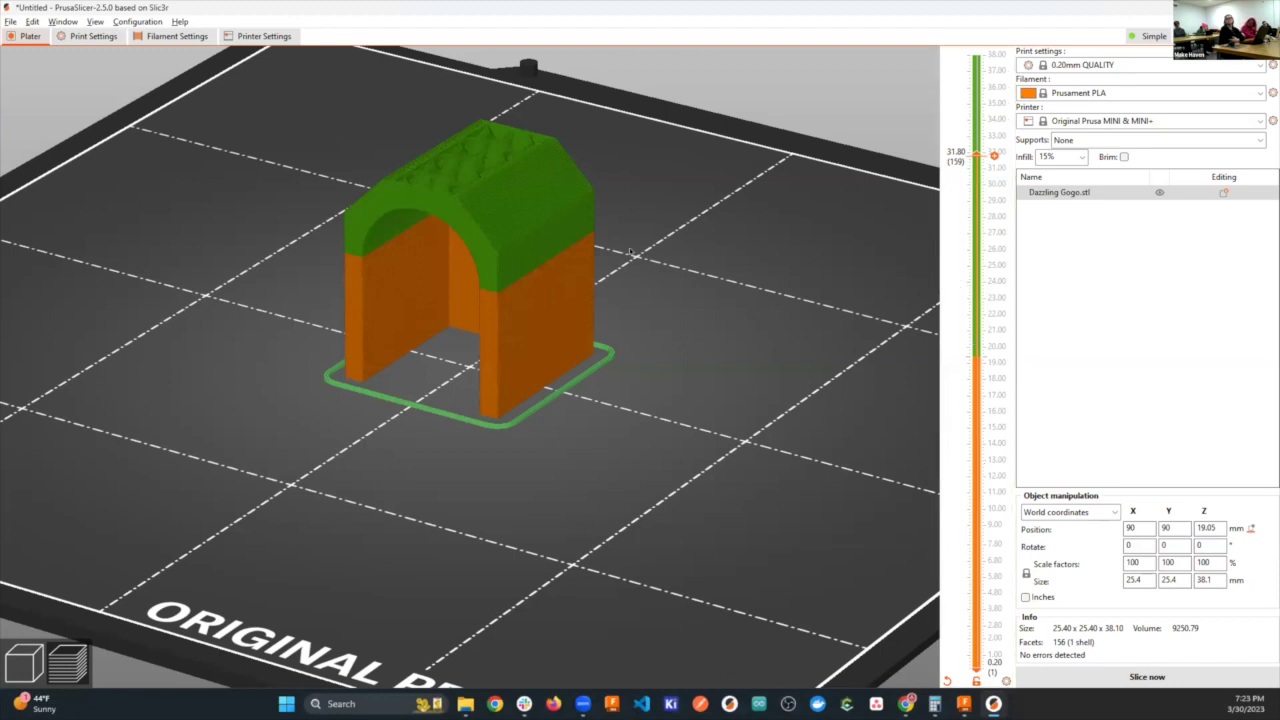
left_click(79, 34)
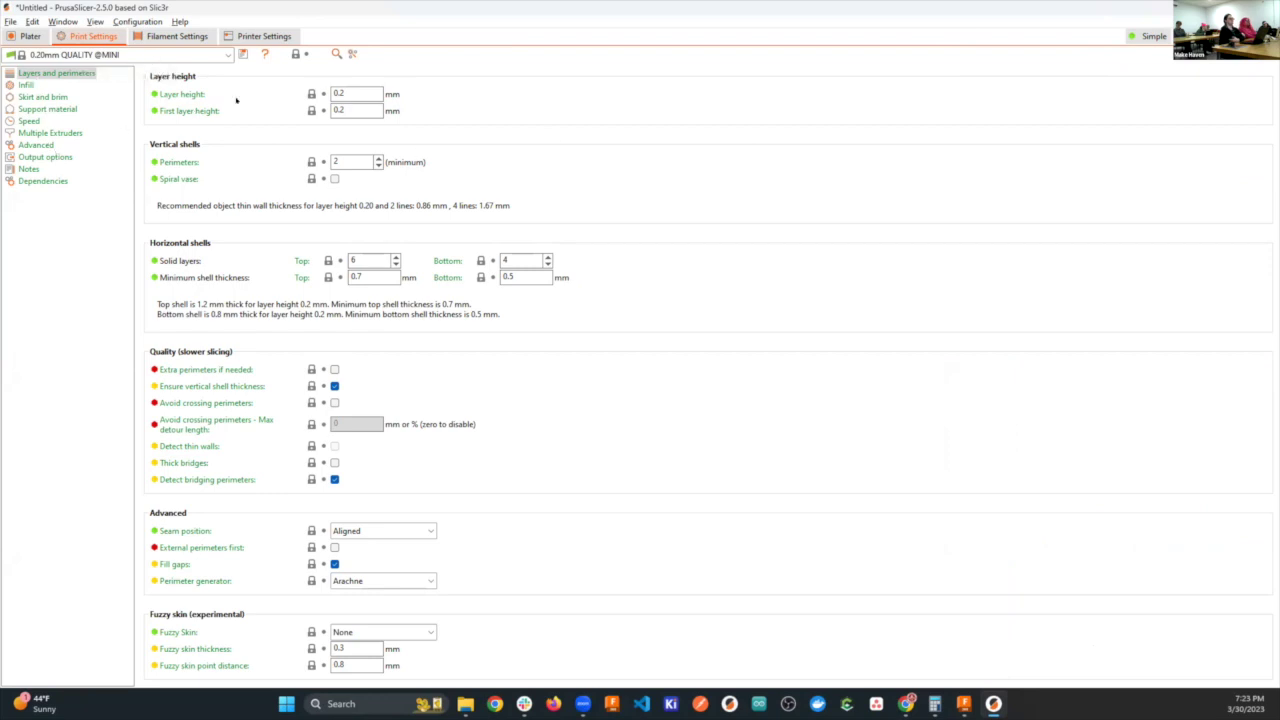
left_click(335, 179)
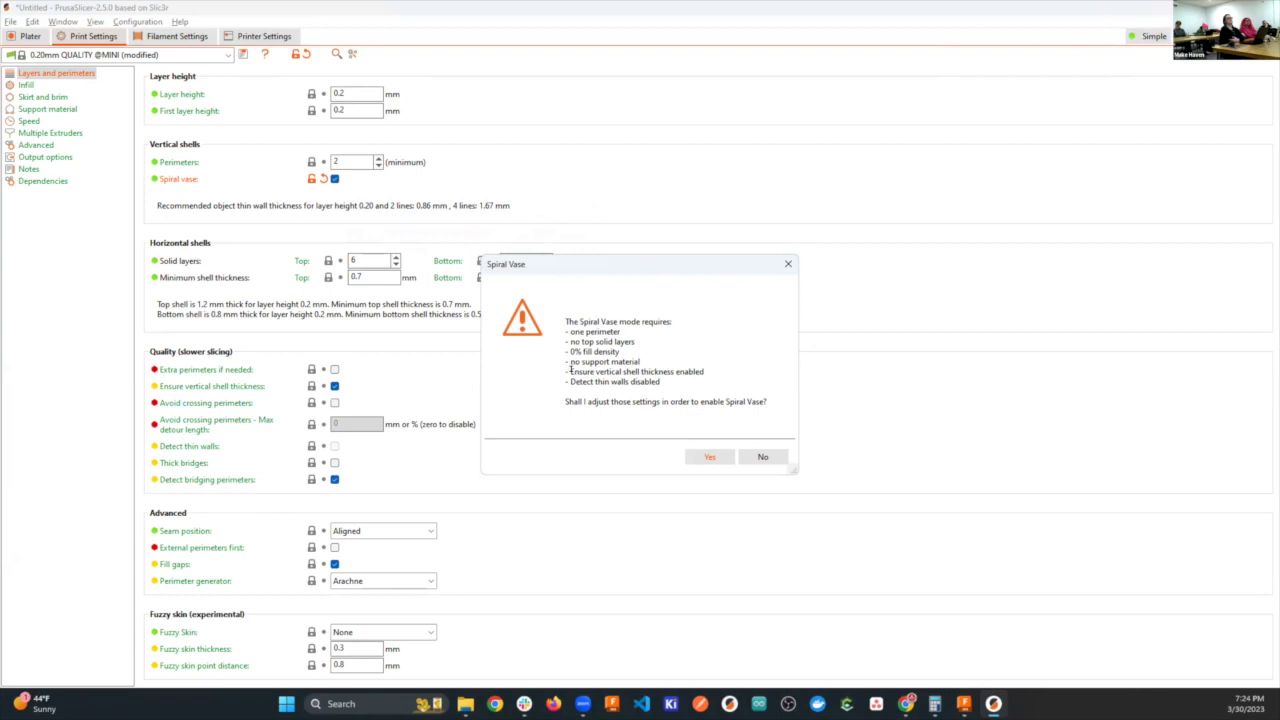
left_click(708, 456)
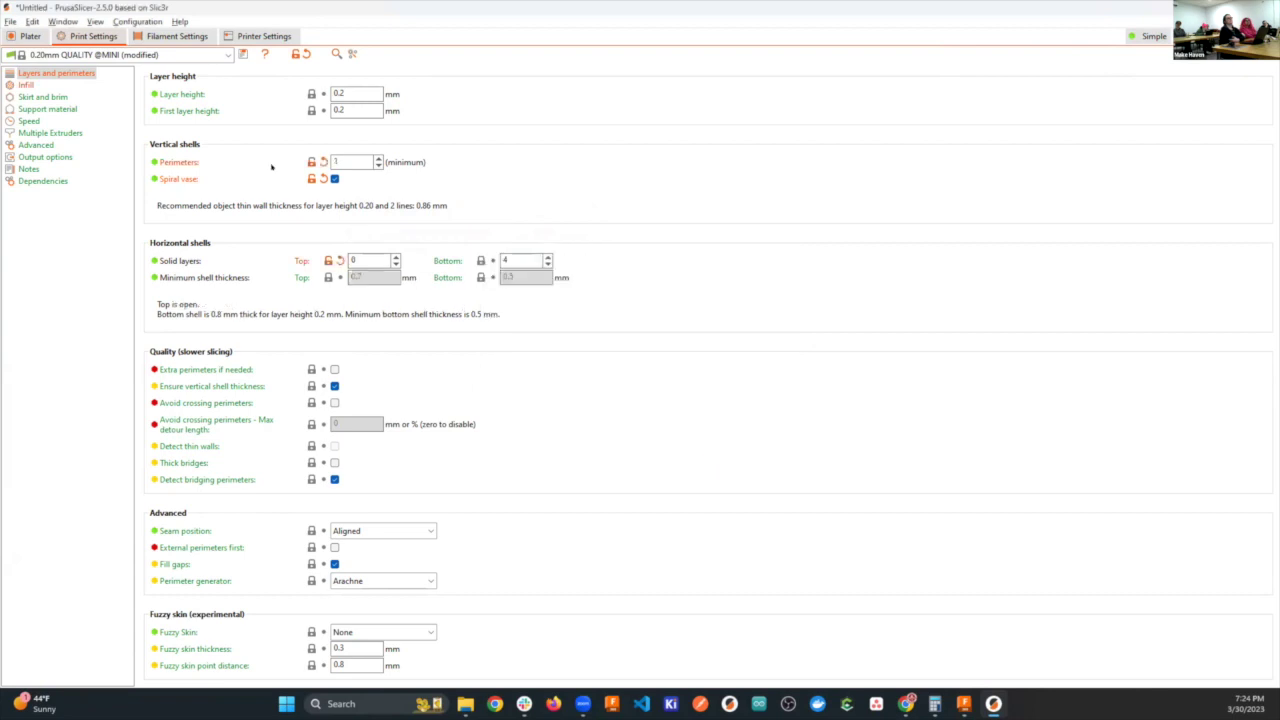
Slice the house model in vase mode and inspect its layers down to about 19.6 mm height.
left_click(30, 36)
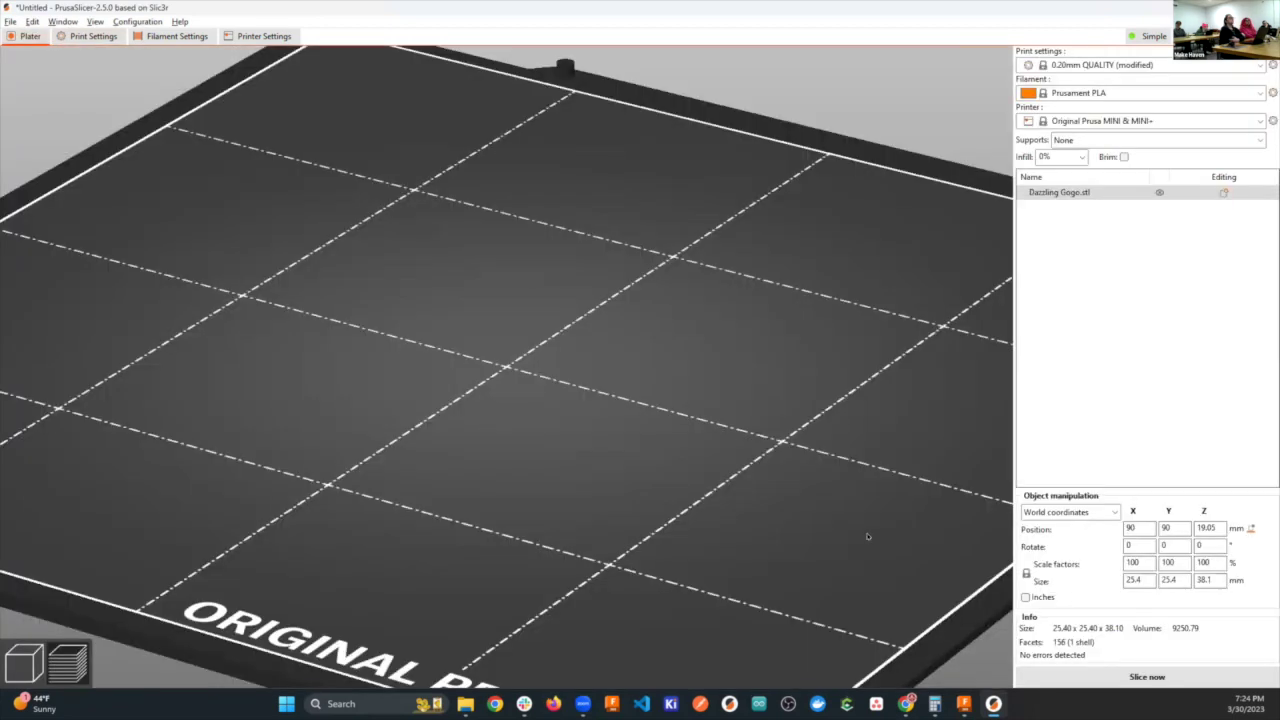
left_click(1147, 677)
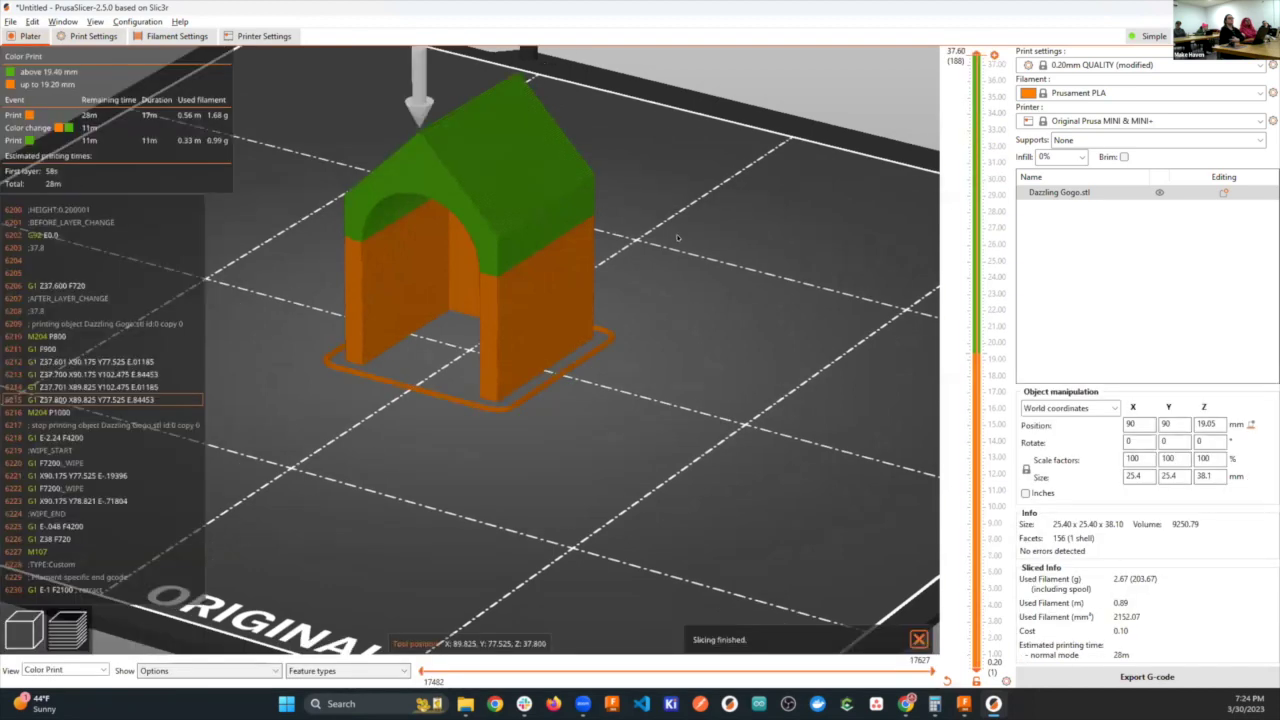
left_click_drag(672, 144, 700, 150)
left_click_drag(975, 55, 986, 248)
left_click_drag(995, 292, 995, 162)
left_click_drag(1039, 262, 1019, 347)
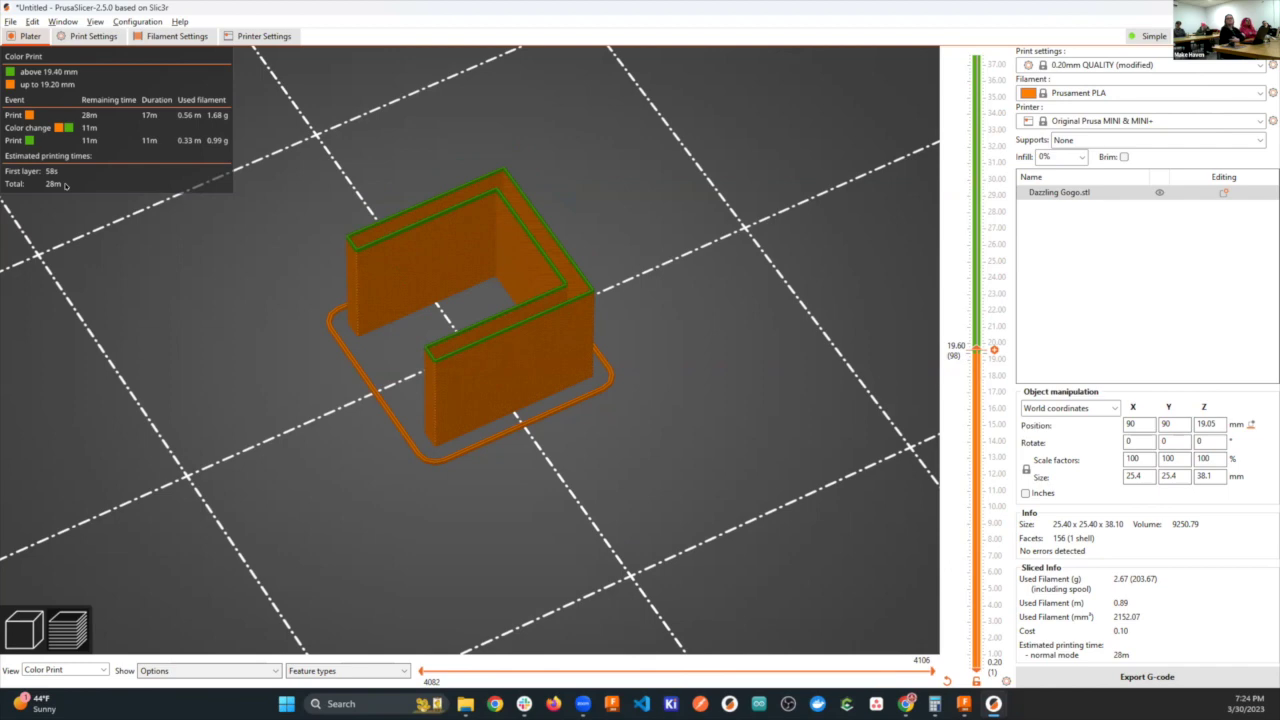
Disable Spiral vase in the print settings and slice the house model again.
left_click(75, 36)
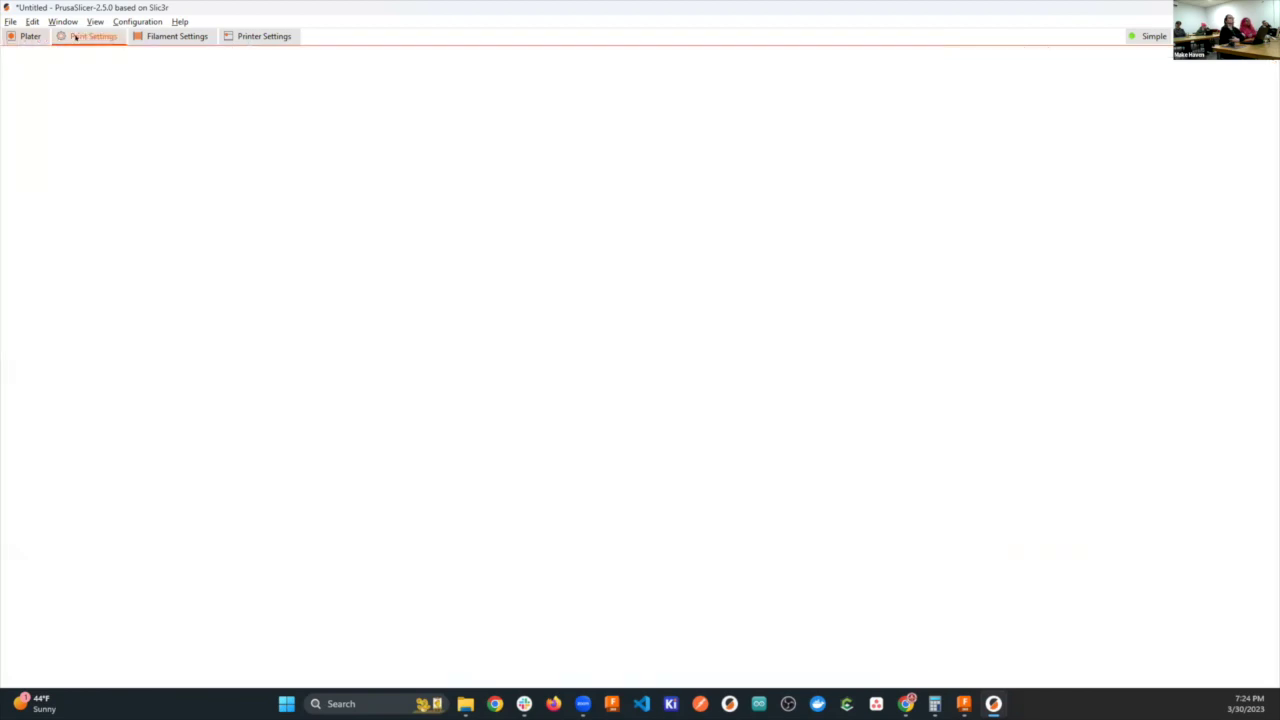
left_click(334, 179)
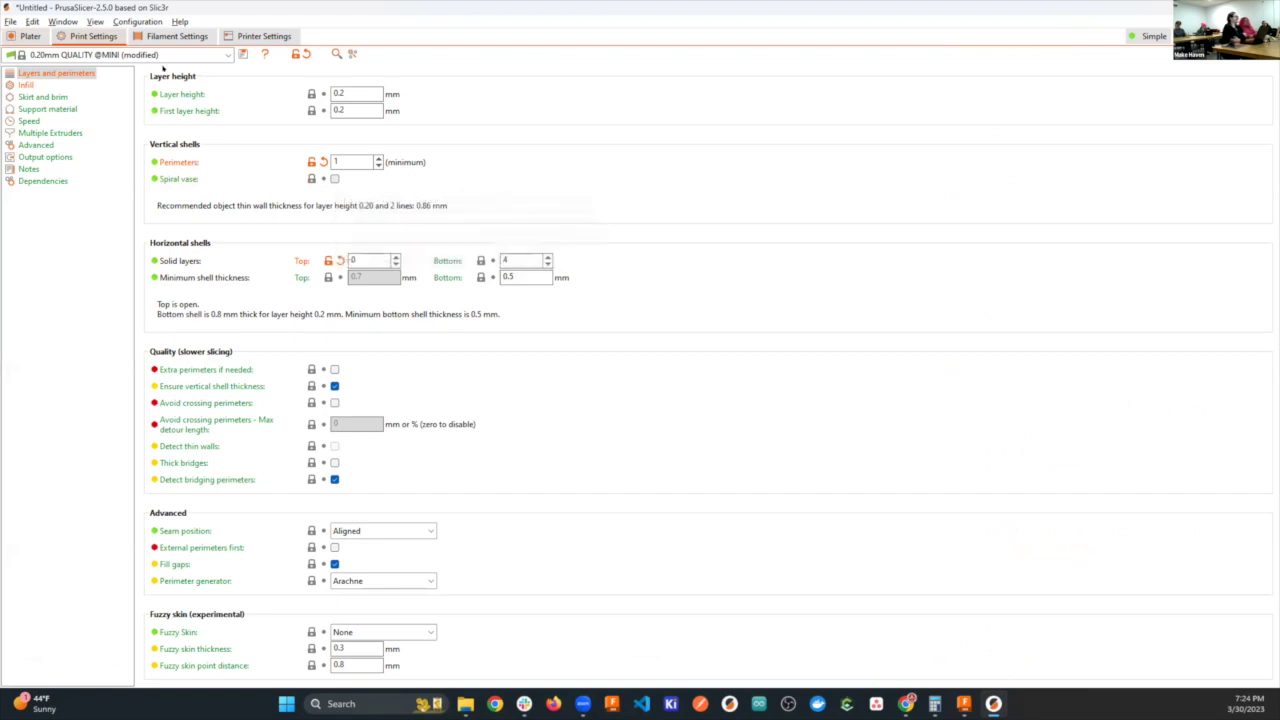
left_click(30, 36)
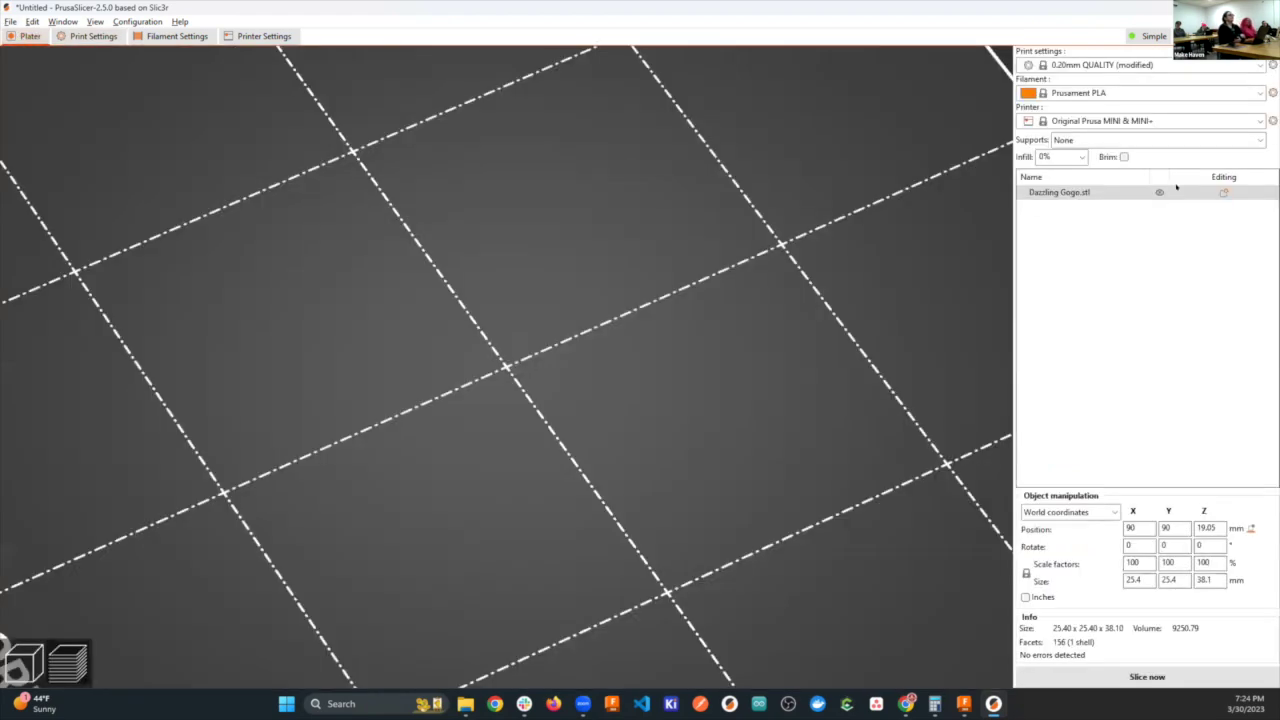
left_click(1147, 676)
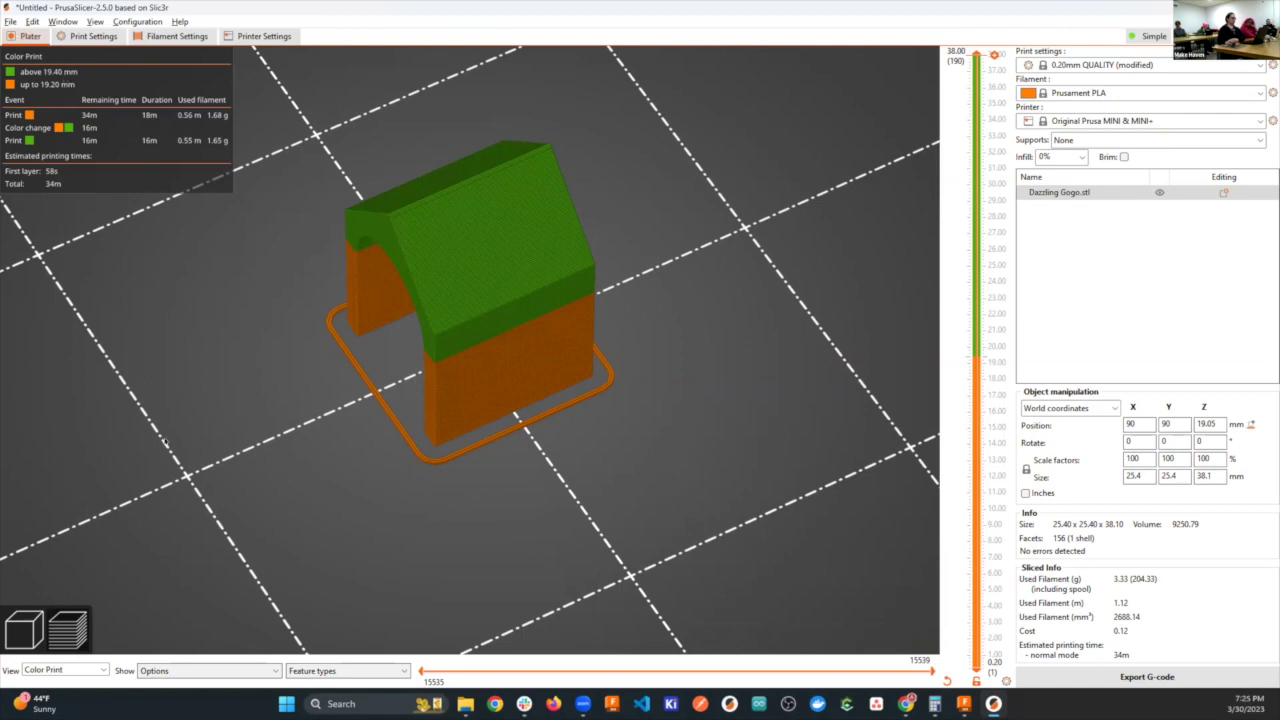
Cut the house model horizontally at a height of about 31 mm, keeping only the lower part.
left_click(25, 618)
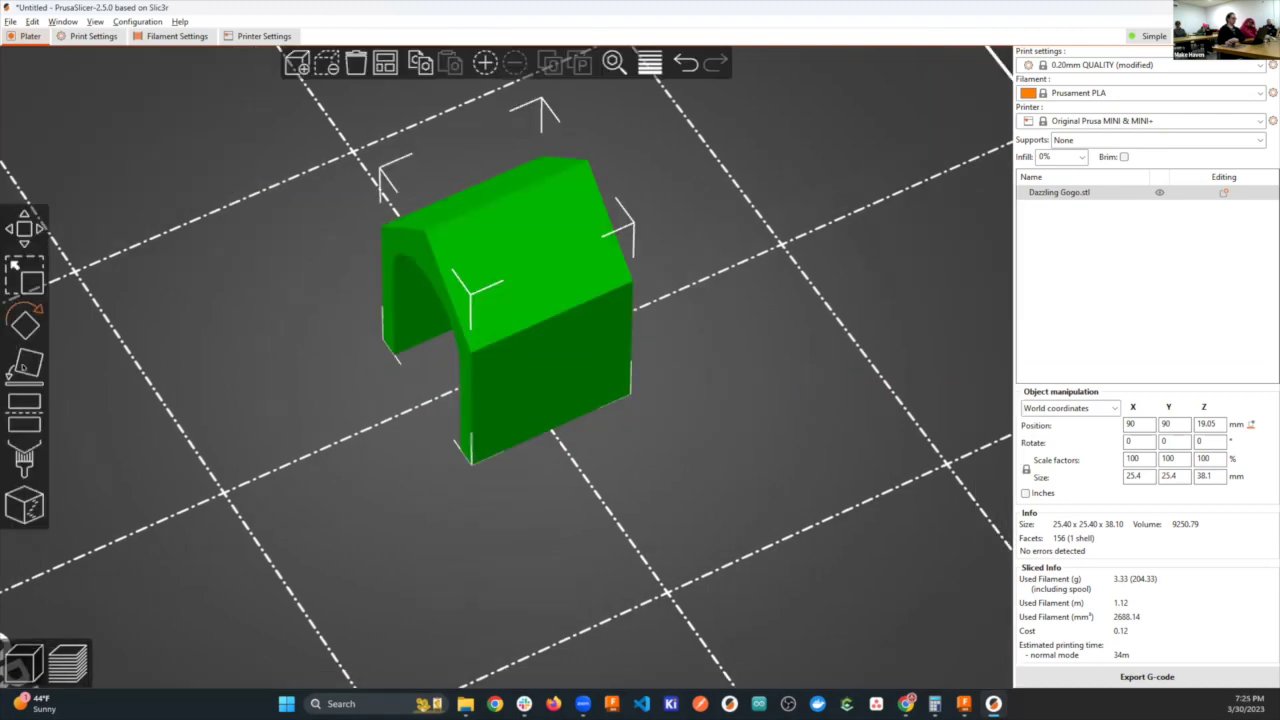
key("c")
left_click_drag(505, 232, 522, 132)
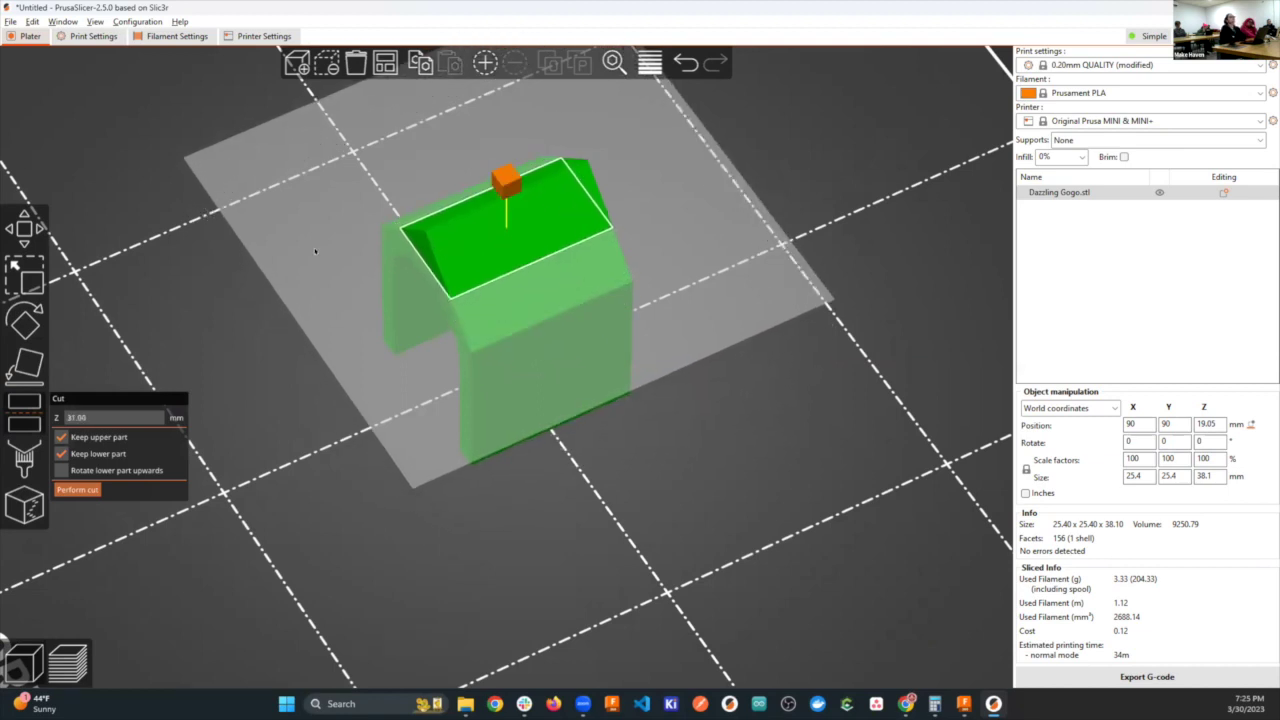
left_click(61, 437)
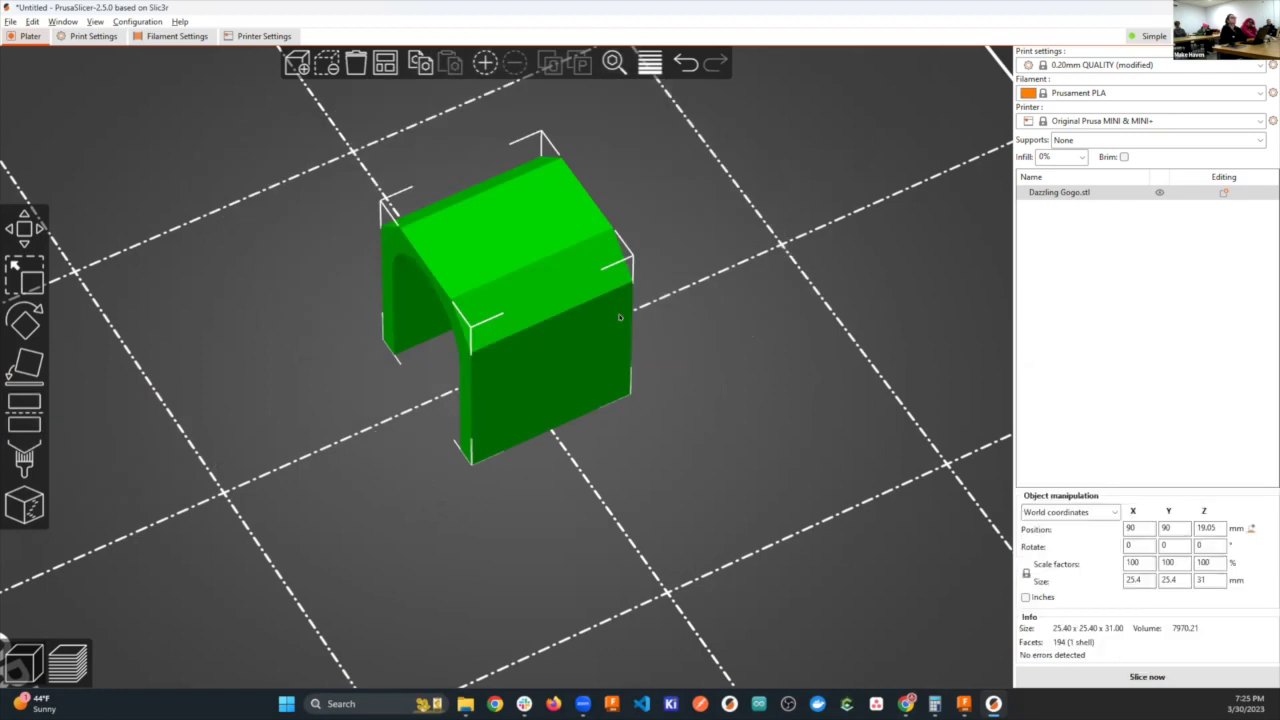
Enable Spiral vase again and slice the cut model to preview its open top.
left_click(92, 36)
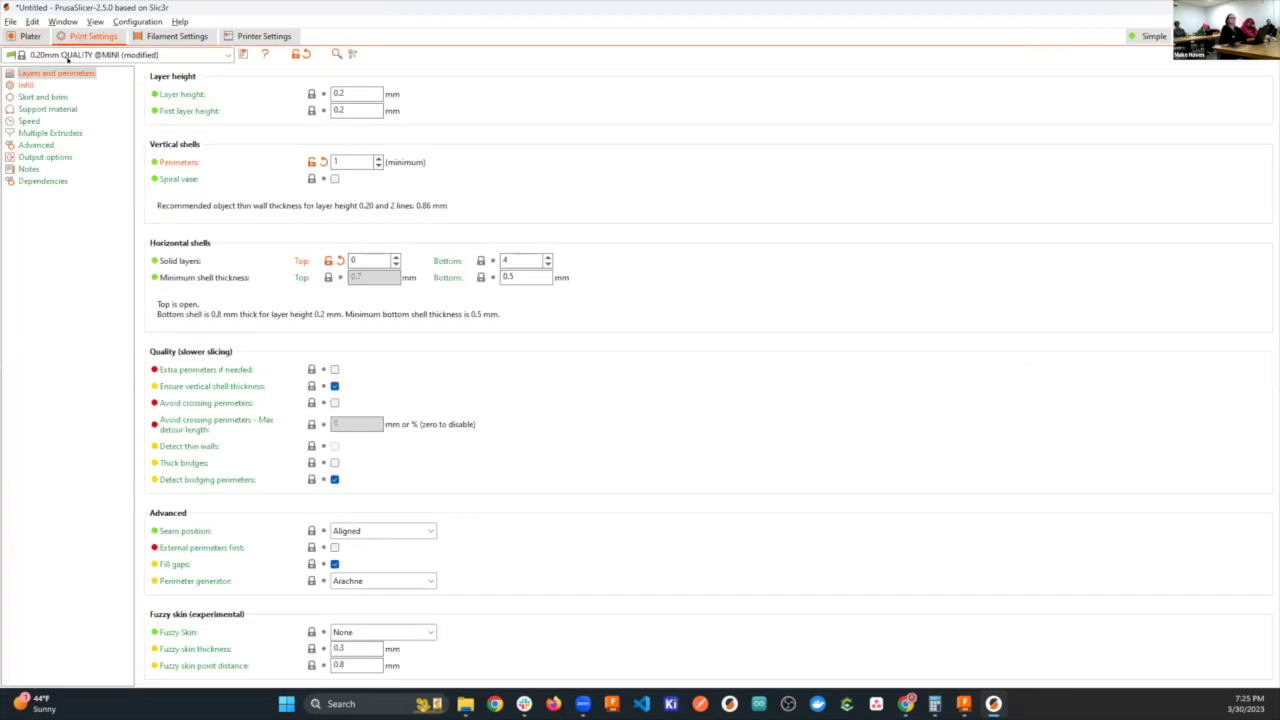
left_click(334, 178)
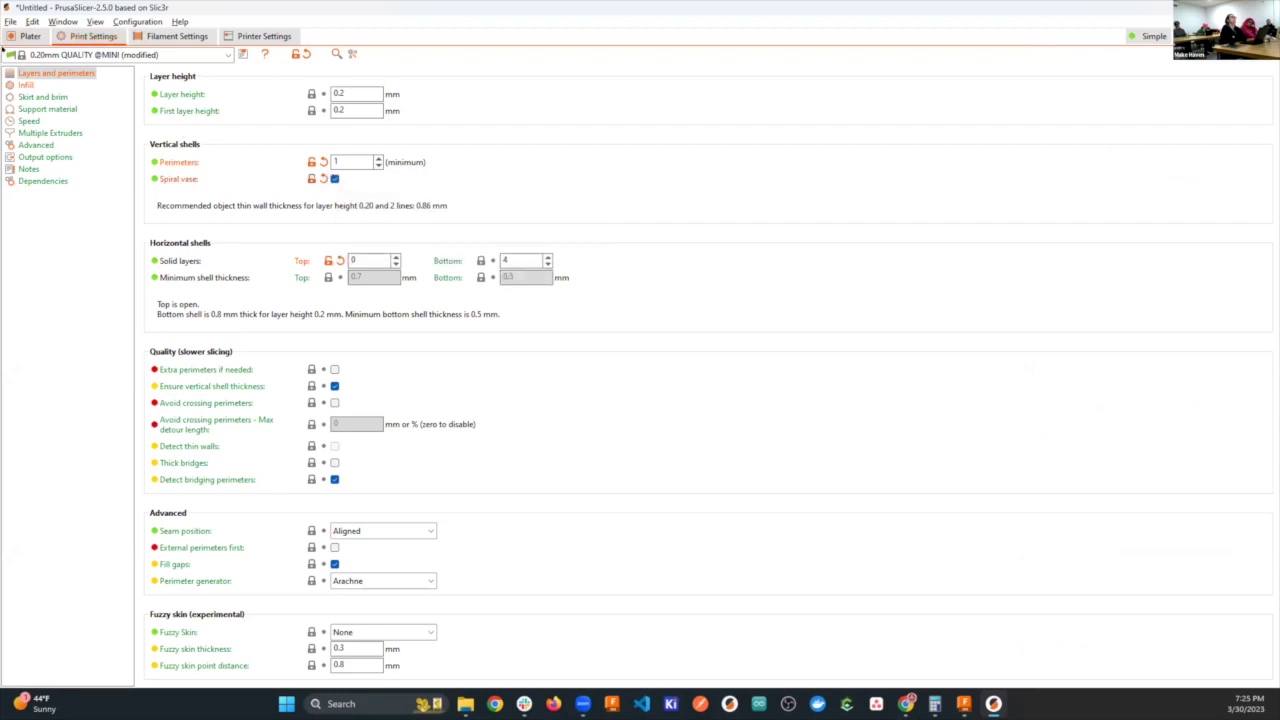
left_click(26, 35)
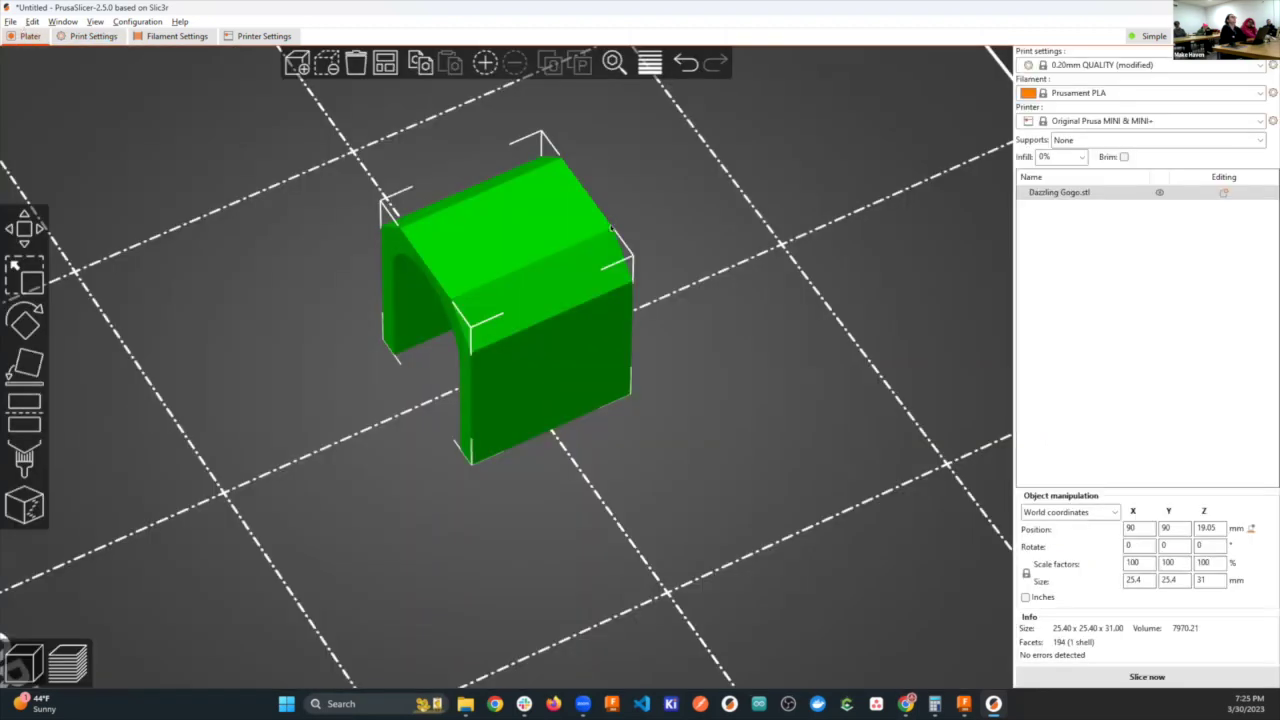
left_click(1155, 675)
left_click_drag(706, 280, 715, 255)
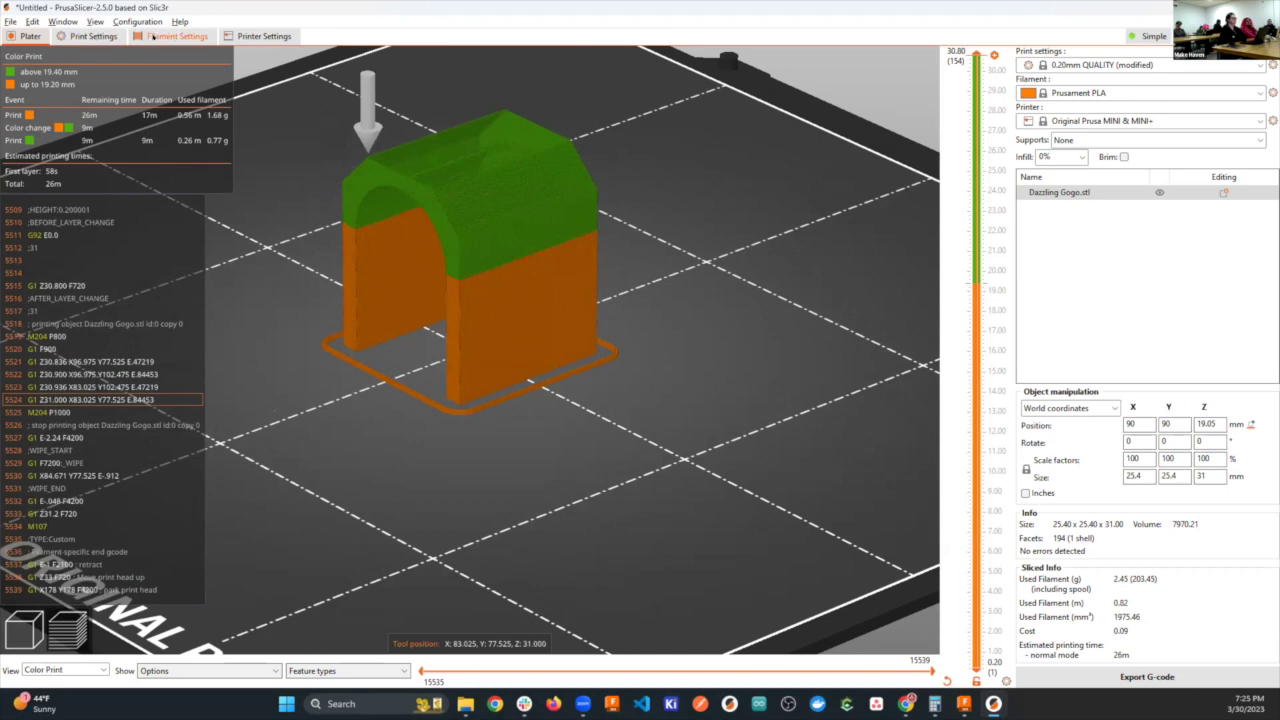
Examine the general and advanced filament settings of the Prusament PLA profile, and return to the plater.
left_click(172, 36)
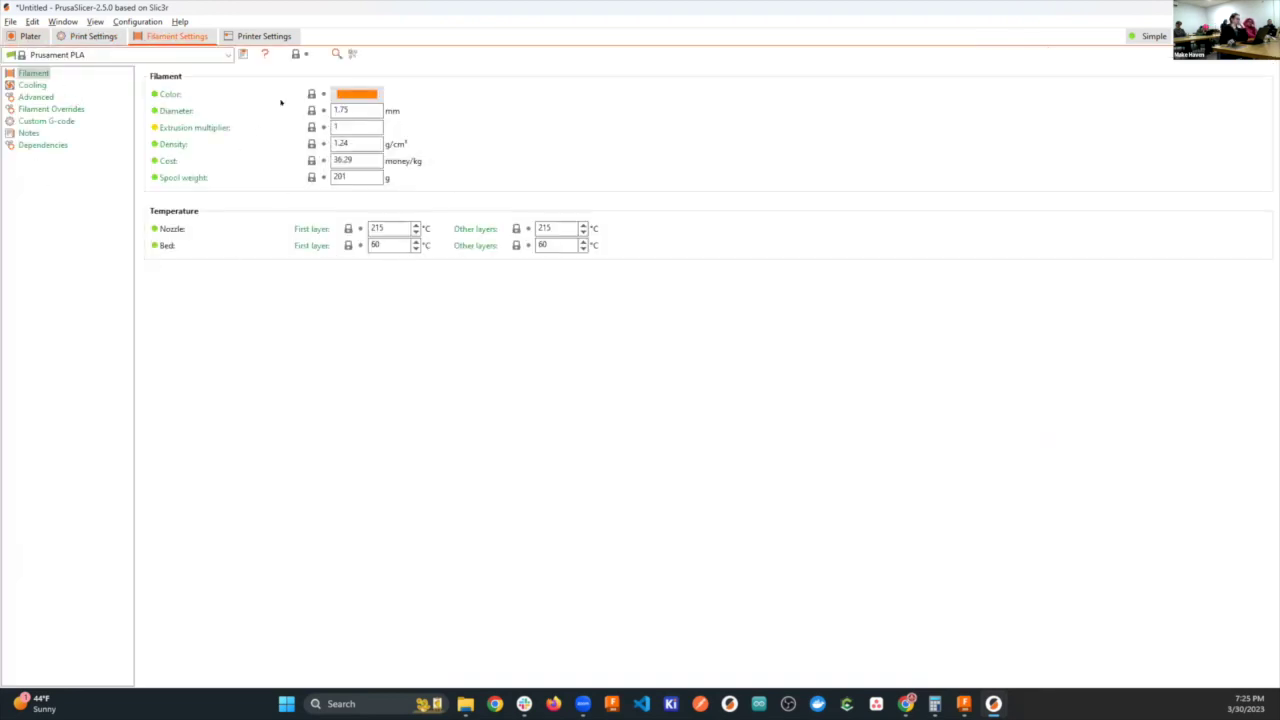
mouse_move(347, 108)
left_click(35, 97)
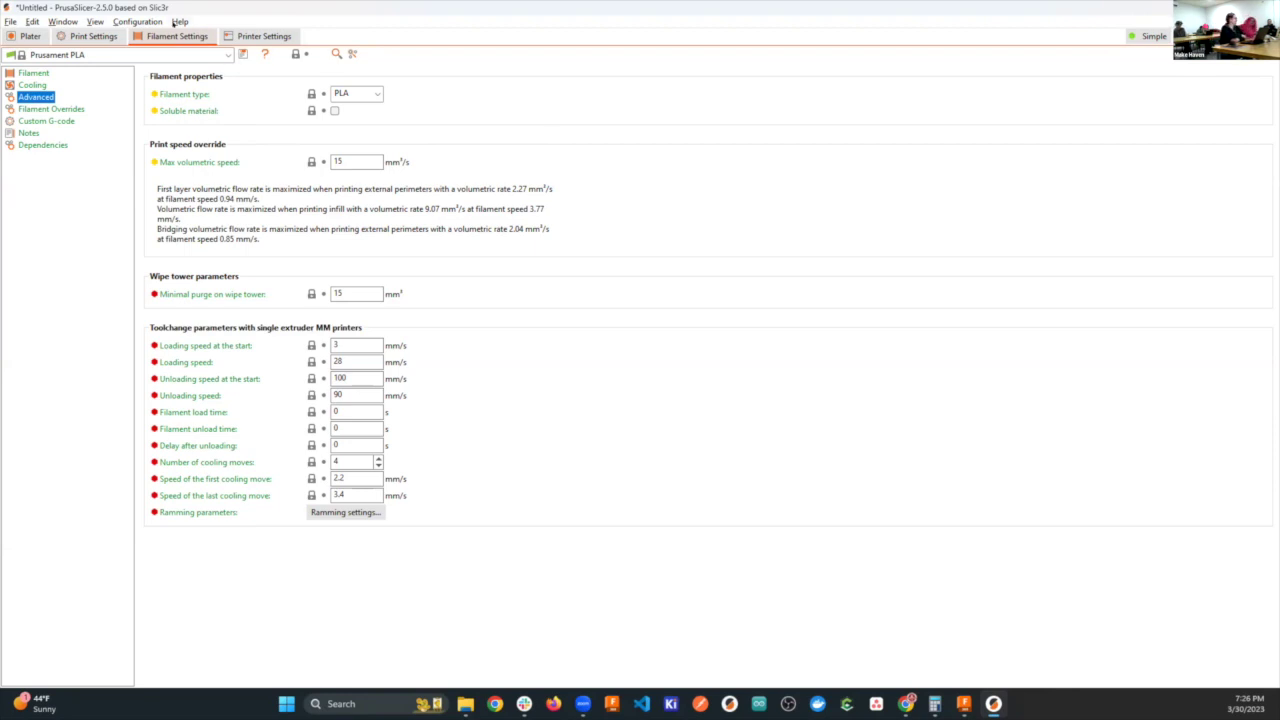
left_click(30, 36)
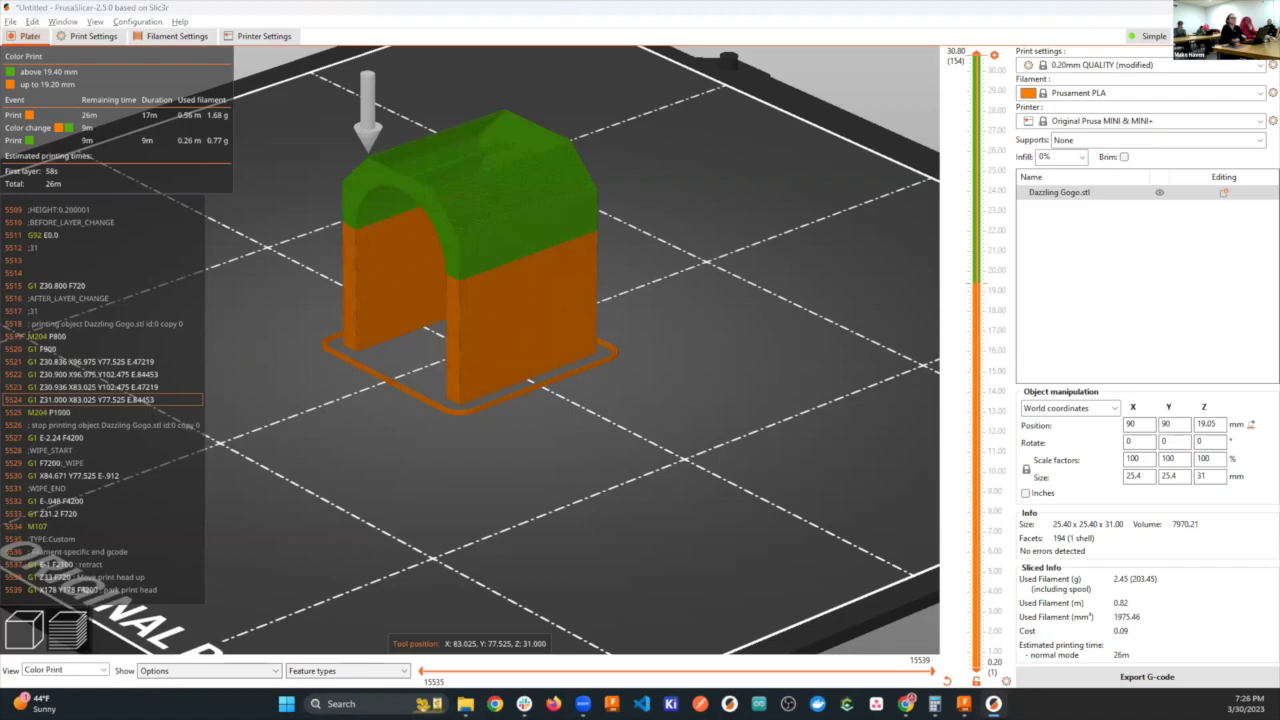
Switch to the slideshow and advance to the "Multimaterial and advanced printing" slide.
key("alt+Tab")
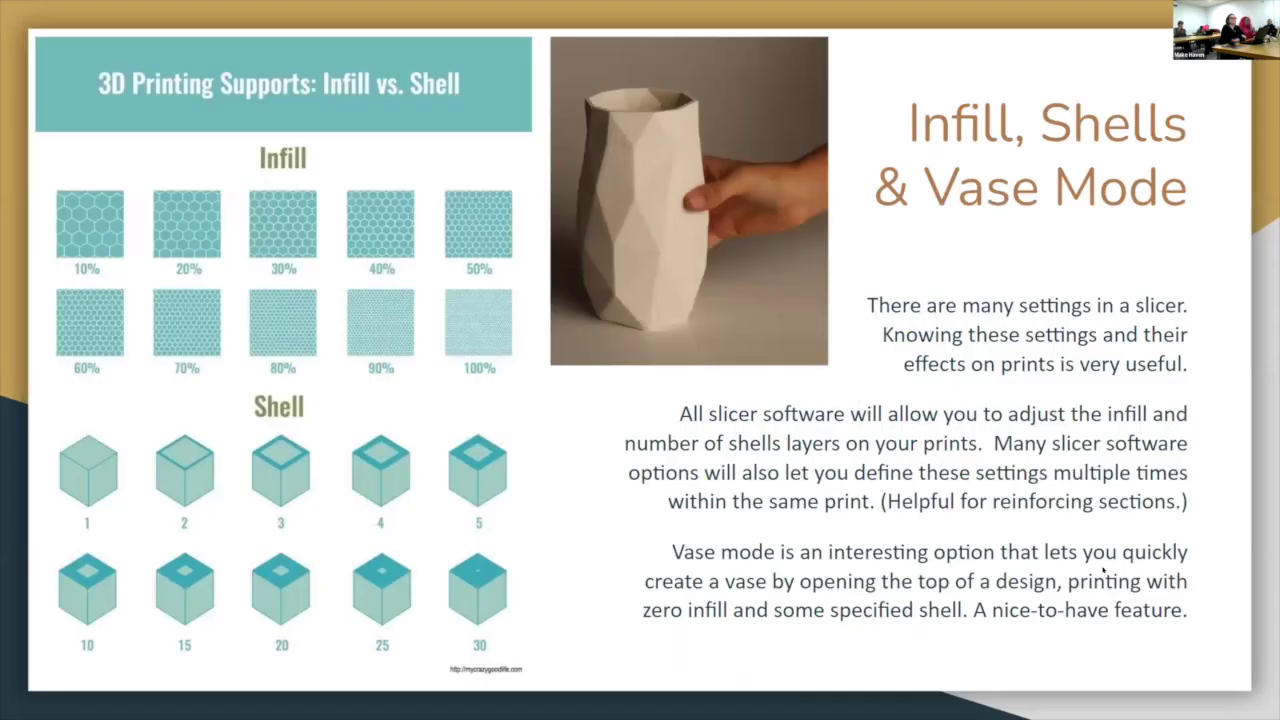
key("Right")
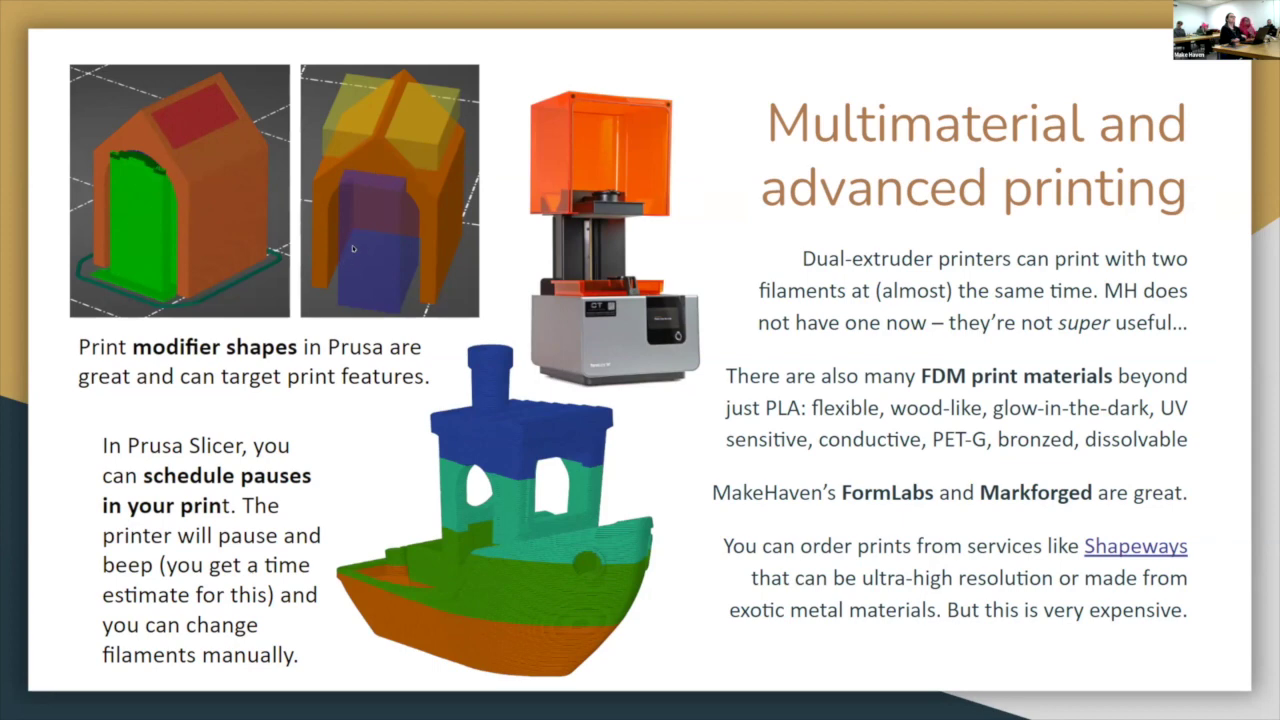
Switch back to PrusaSlicer's 3D editor view and disable Spiral vase in the print settings.
key("alt+Tab")
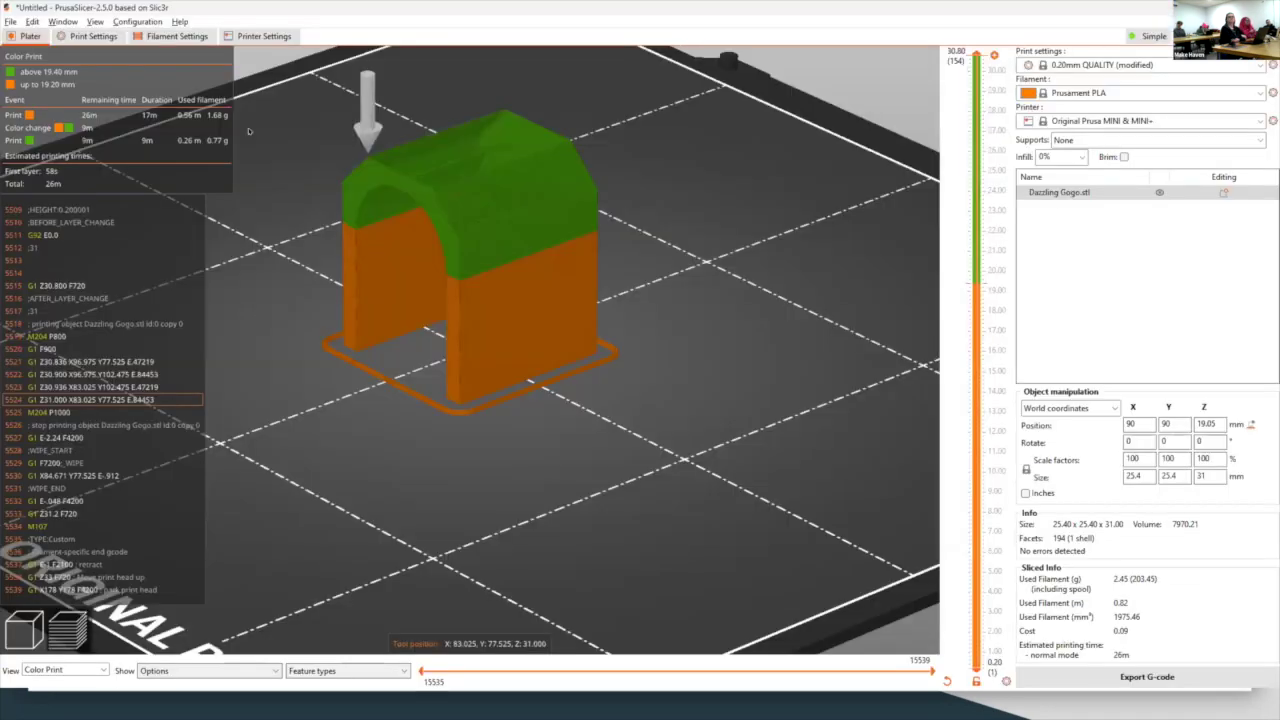
key("Tab")
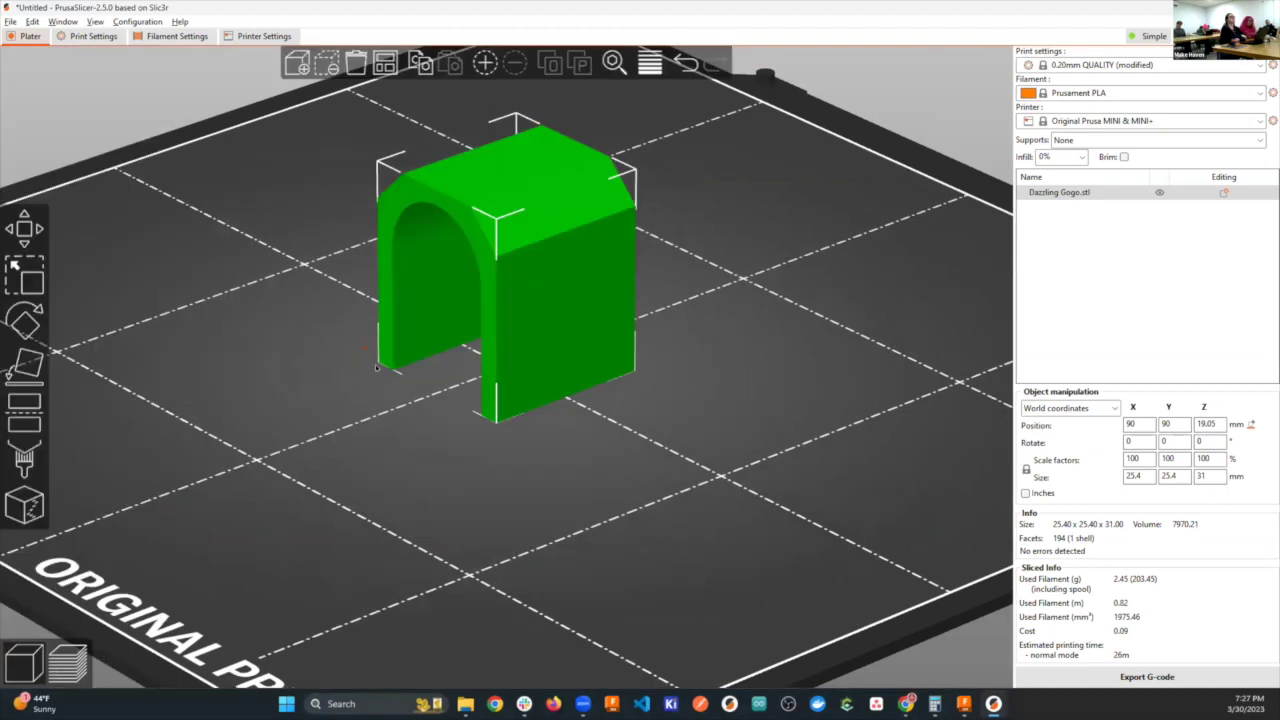
key("3")
left_click_drag(346, 334, 815, 272)
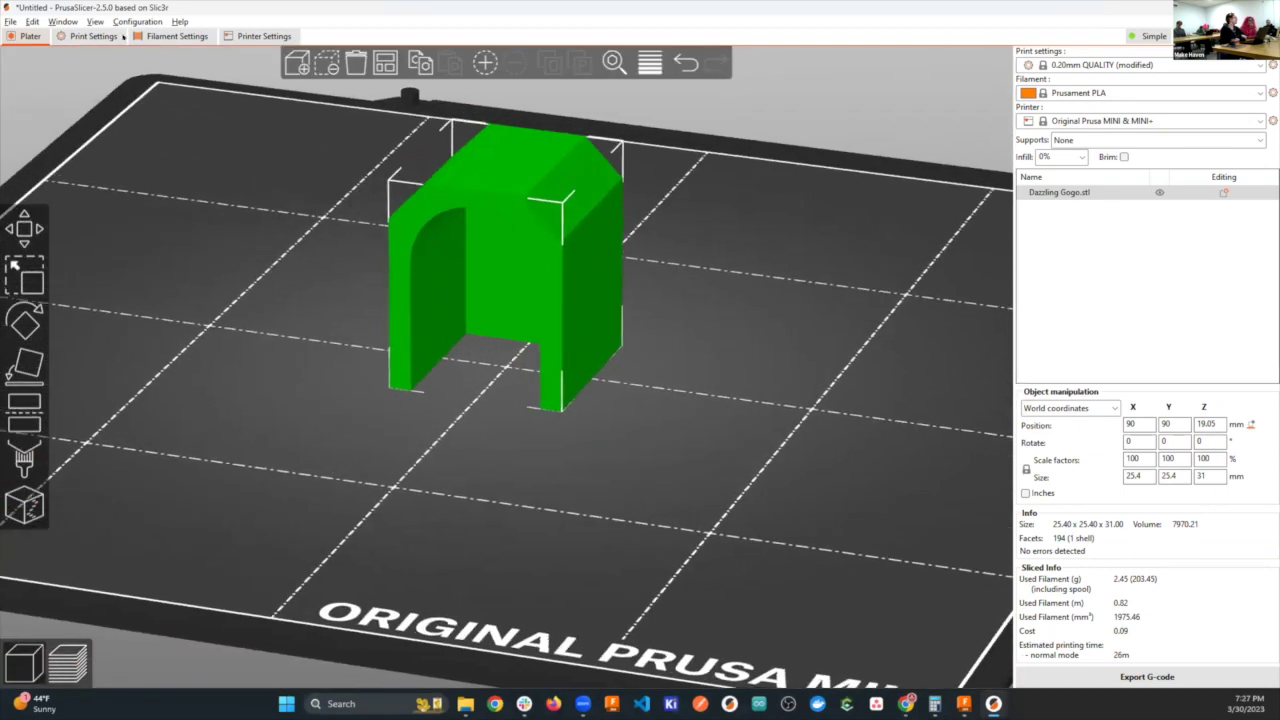
left_click(90, 36)
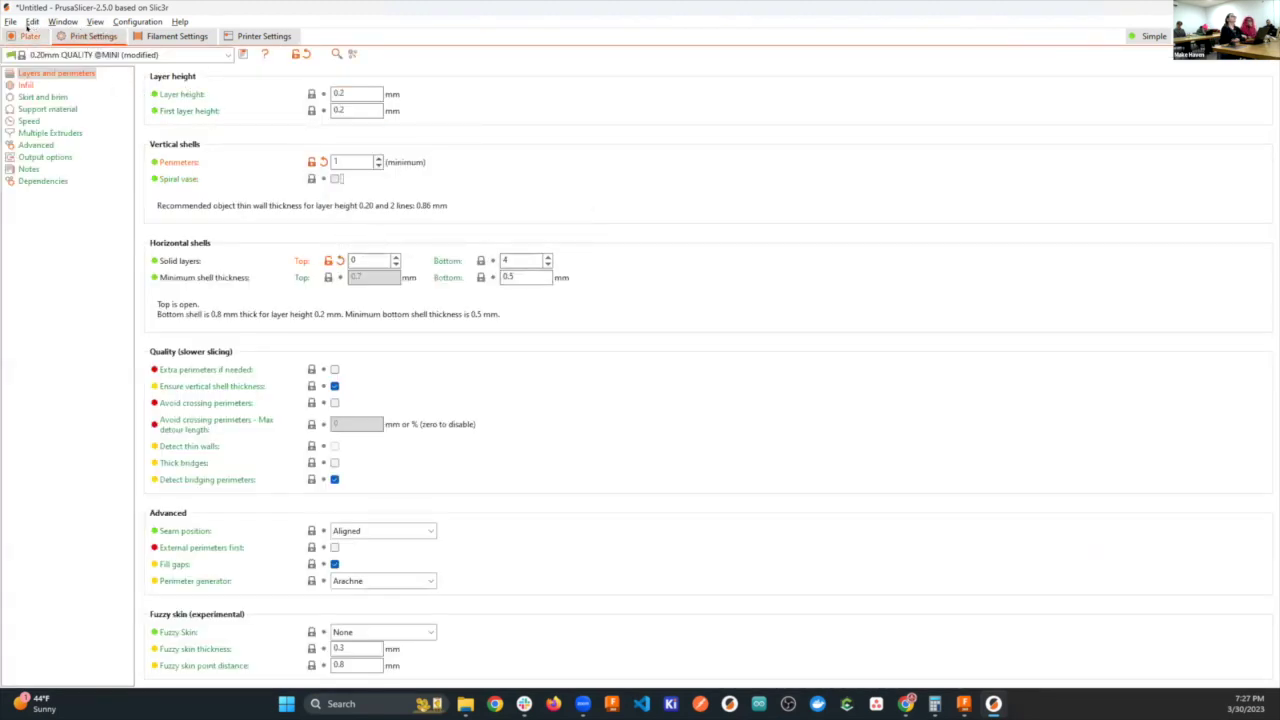
left_click(28, 36)
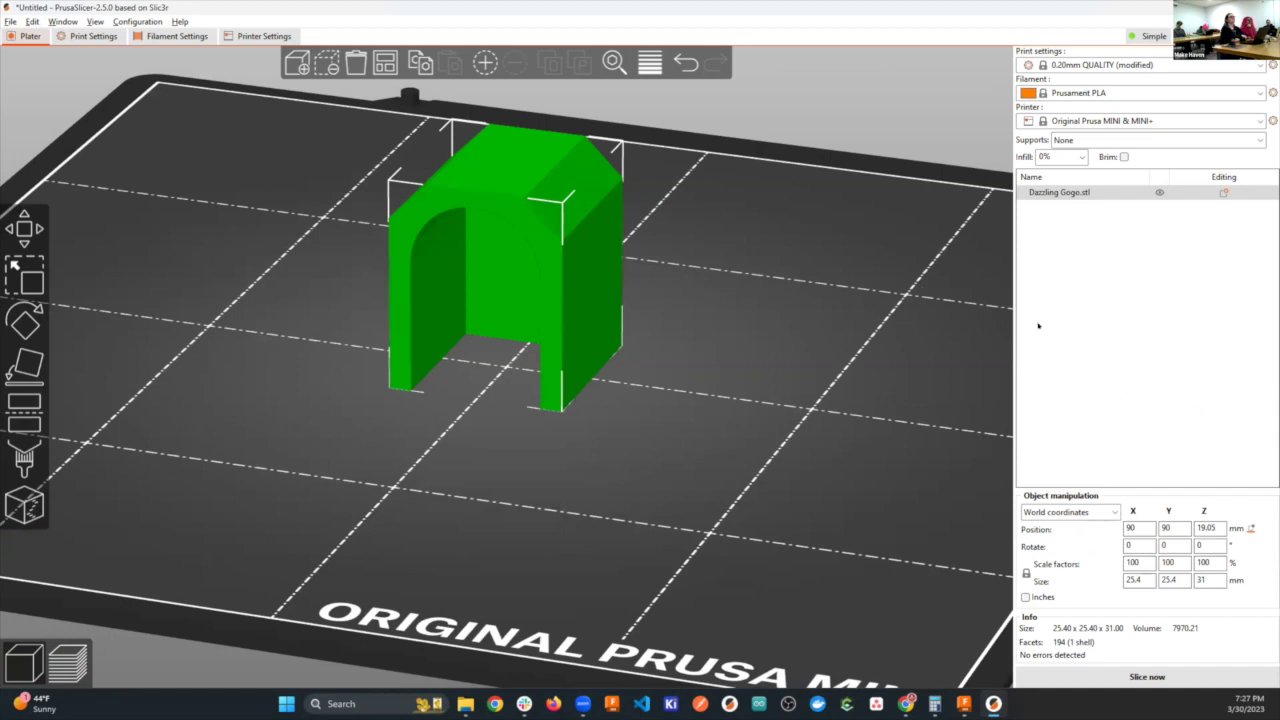
Add a box-shaped support enforcer to the model and move it inside the archway, at about X 0.15, Y -3.52.
right_click(1220, 193)
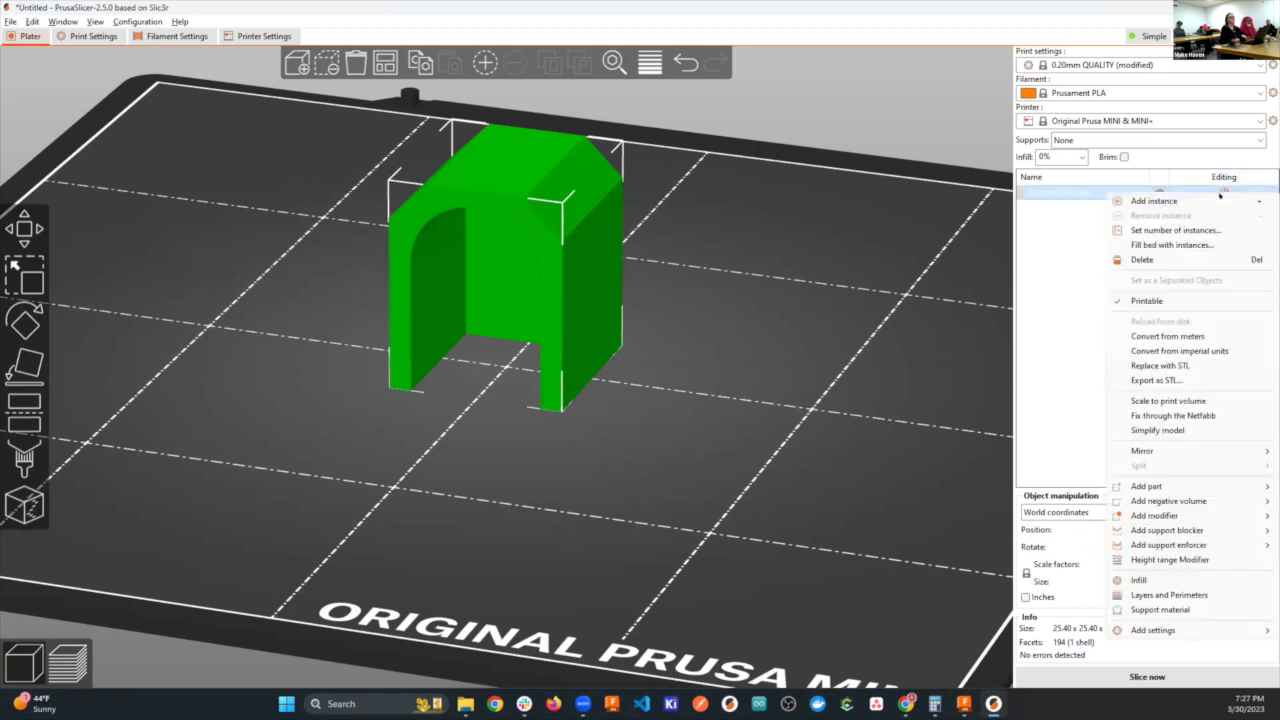
mouse_move(1175, 517)
mouse_move(1168, 545)
left_click(1060, 565)
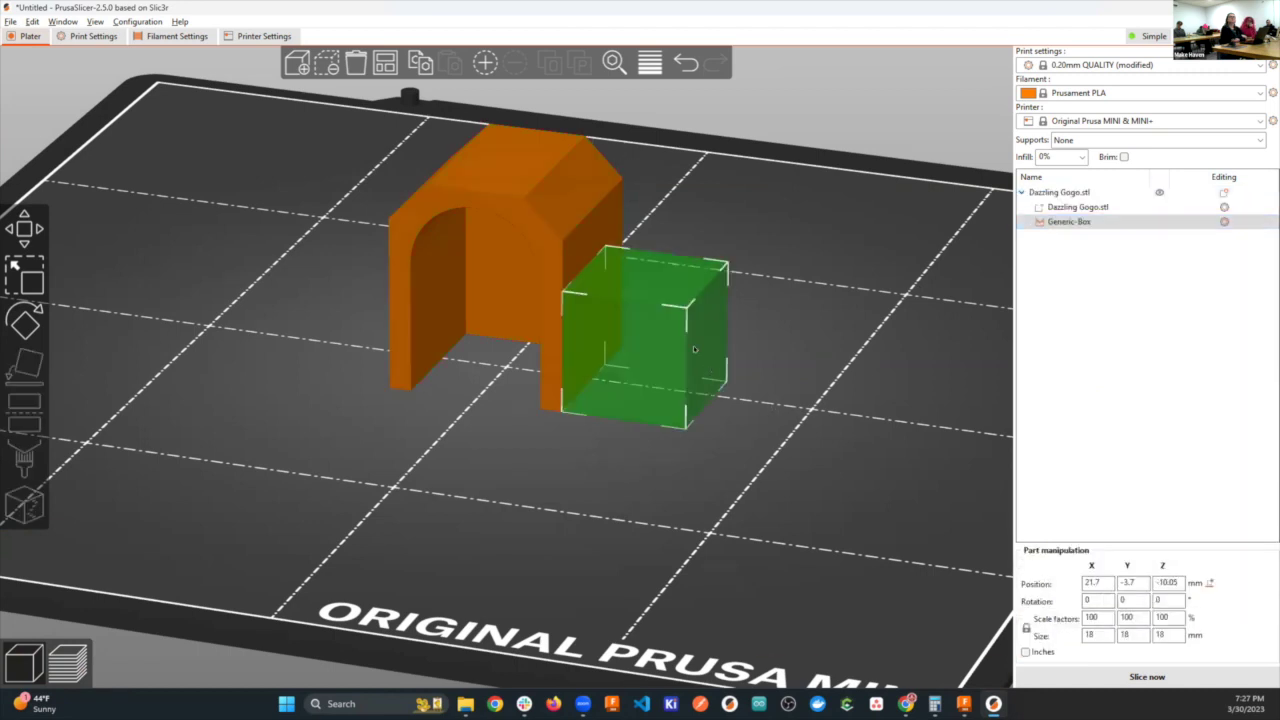
left_click_drag(662, 340, 516, 317)
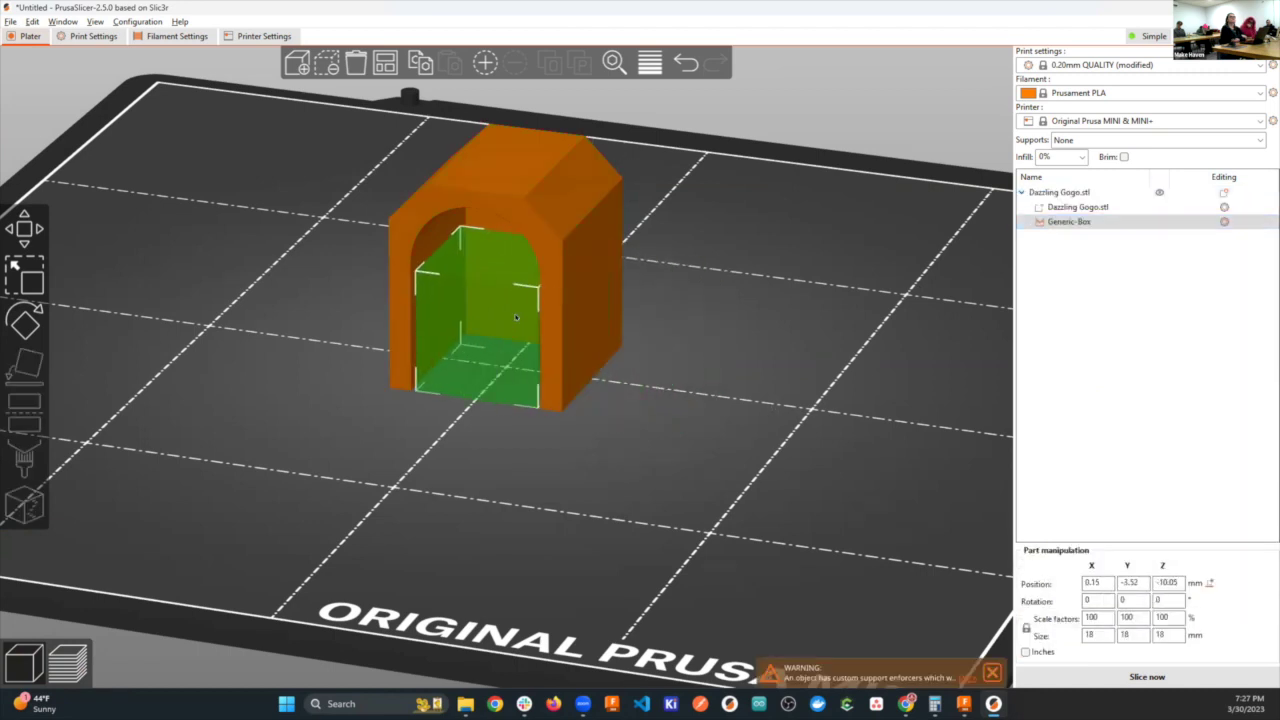
Scale the support enforcer box to about 13.4 mm in X and 41.6 mm in Z.
left_click_drag(726, 302, 475, 420)
key("1")
left_click(33, 278)
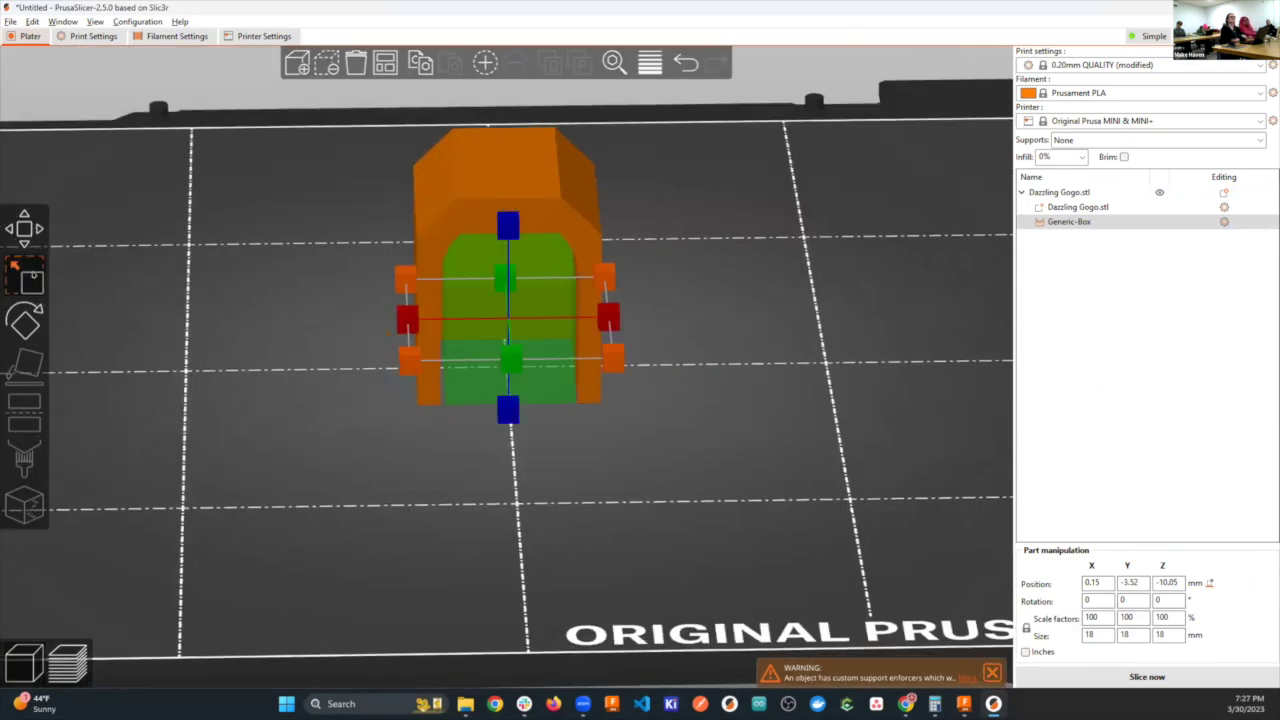
left_click_drag(507, 227, 508, 142)
left_click_drag(613, 317, 590, 319)
left_click_drag(620, 452, 792, 338)
left_click(814, 336)
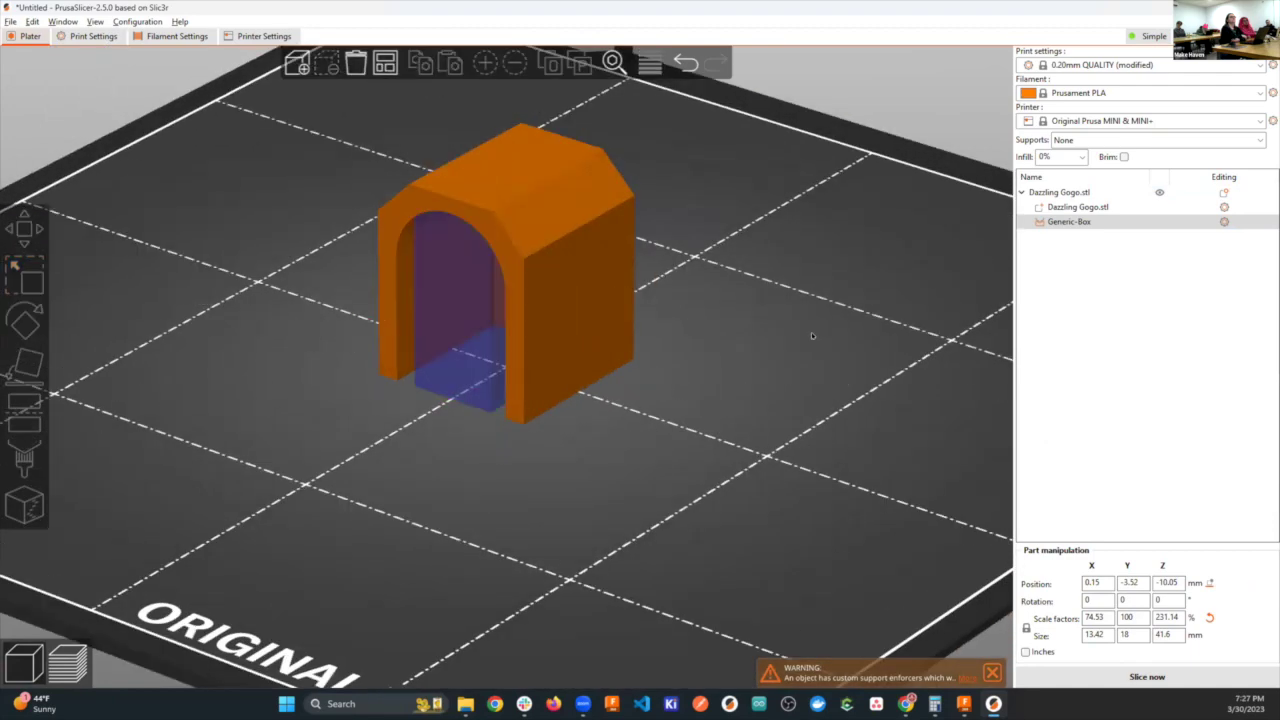
Set supports to "For support enforcers only" and slice the model.
left_click(1143, 141)
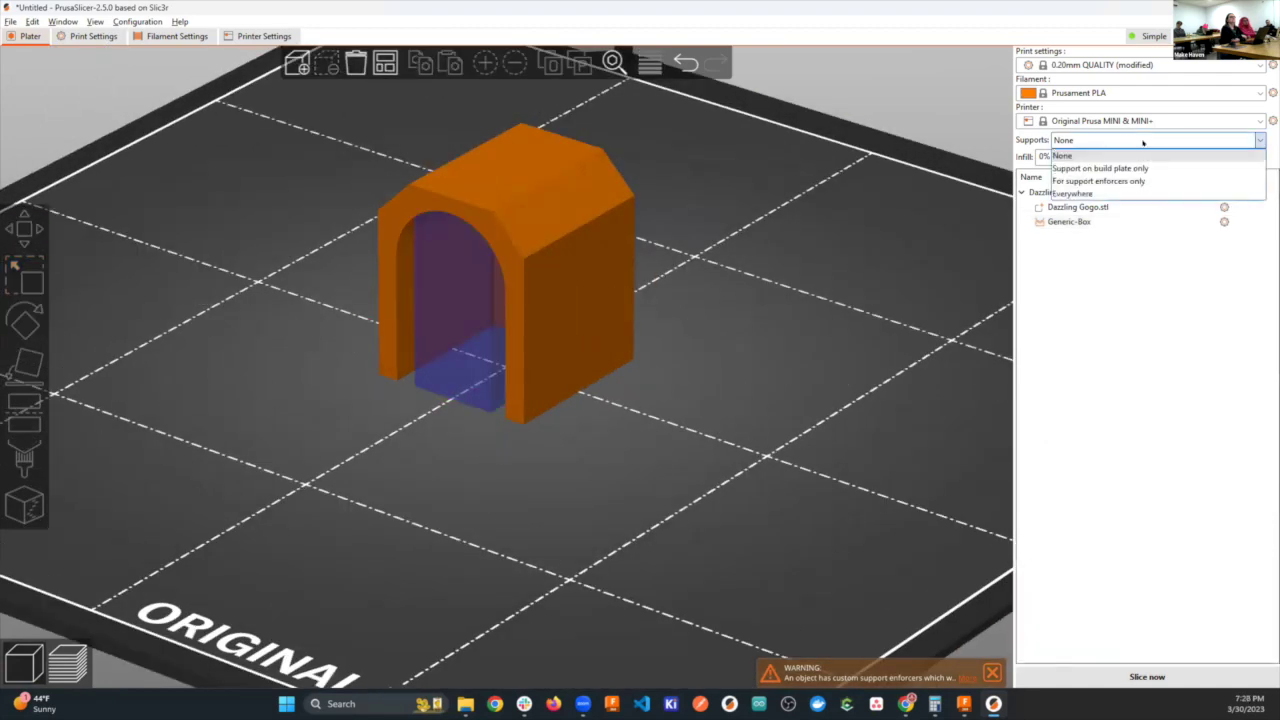
left_click(1102, 184)
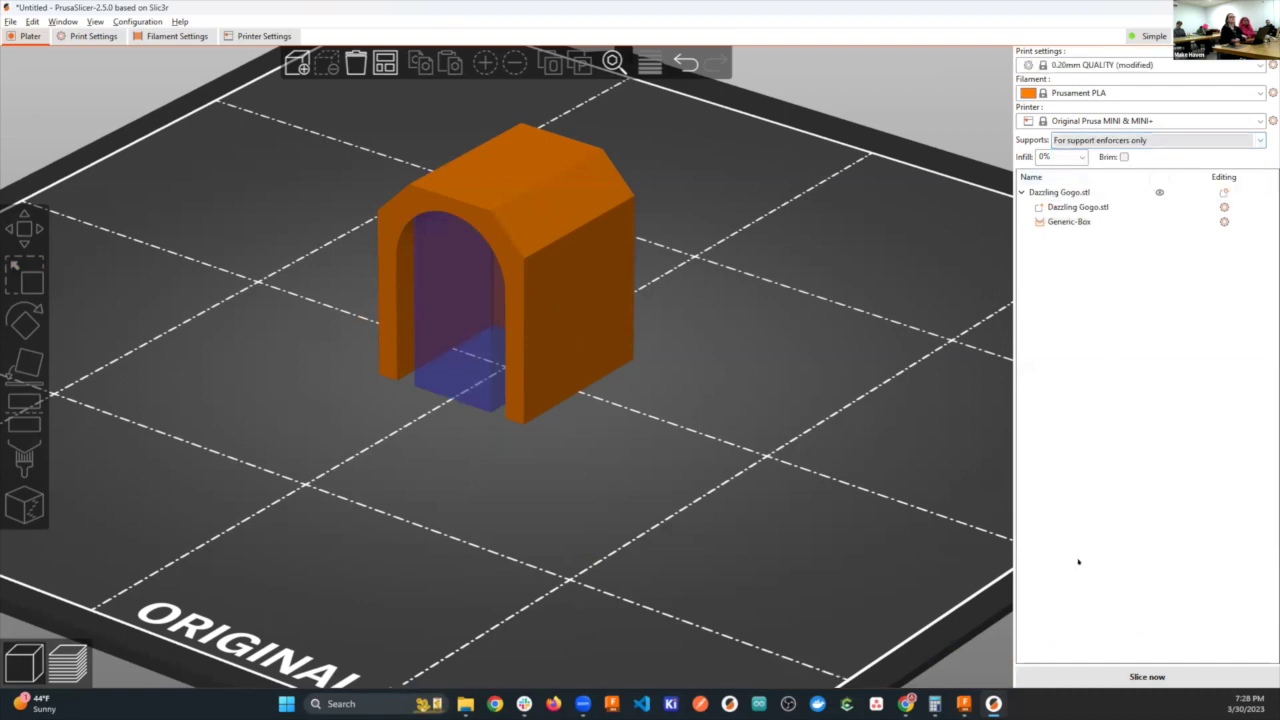
left_click(1145, 677)
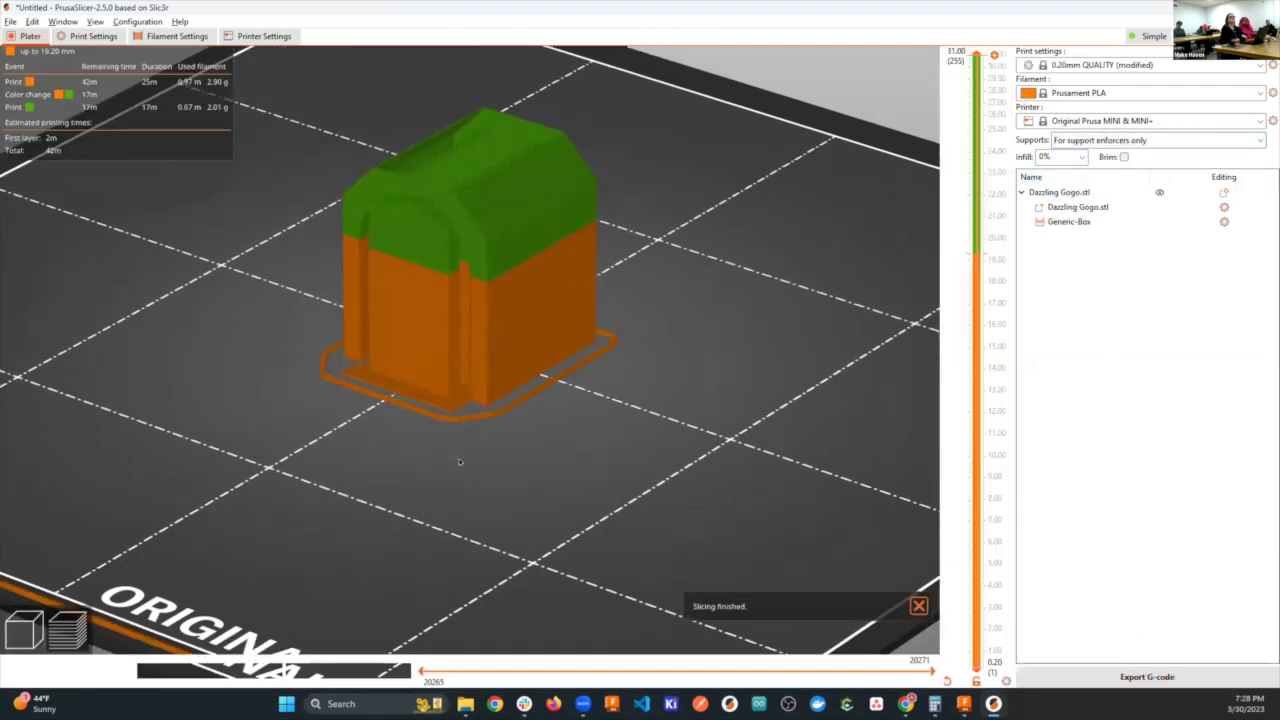
left_click_drag(495, 438, 995, 240)
Set the infill to 15% and slice the model again.
left_click(1081, 157)
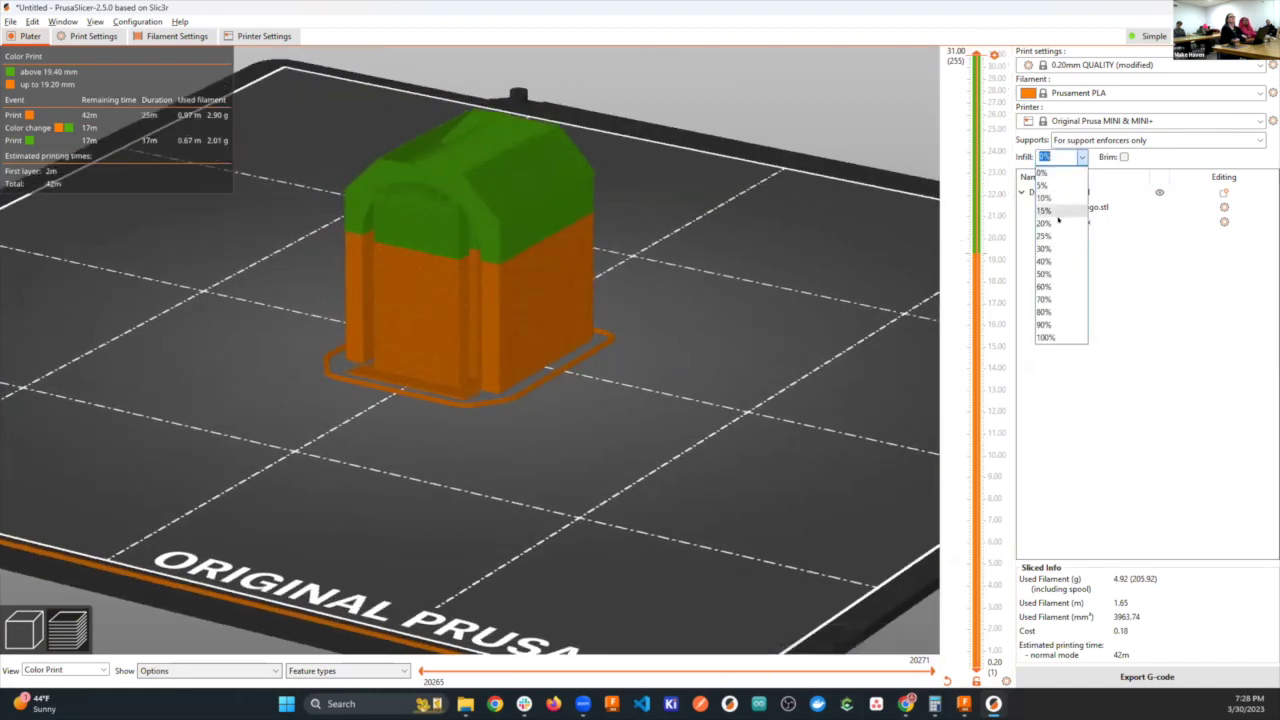
left_click(1050, 210)
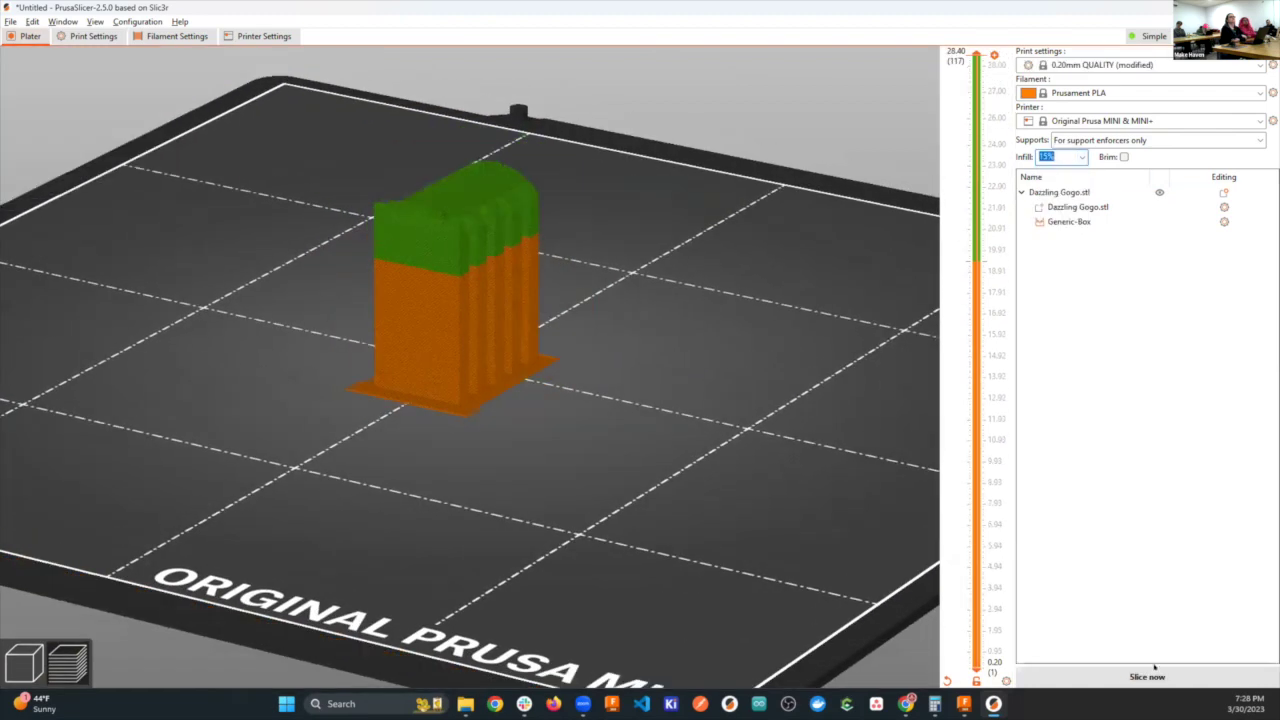
left_click(1147, 677)
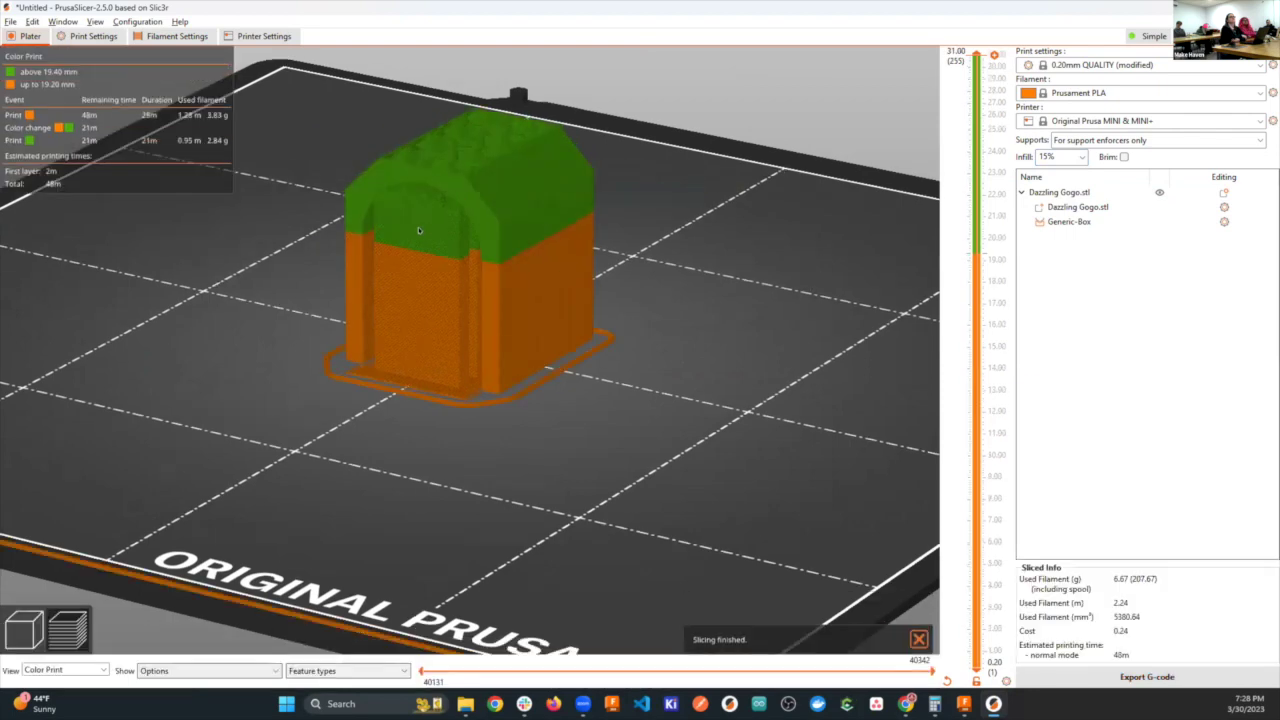
Inspect the archway supports in the sliced preview, lowering the displayed layer range to 19.40 mm and restoring it to full height.
scroll(419, 227, "up", 5)
left_click_drag(373, 438, 470, 424)
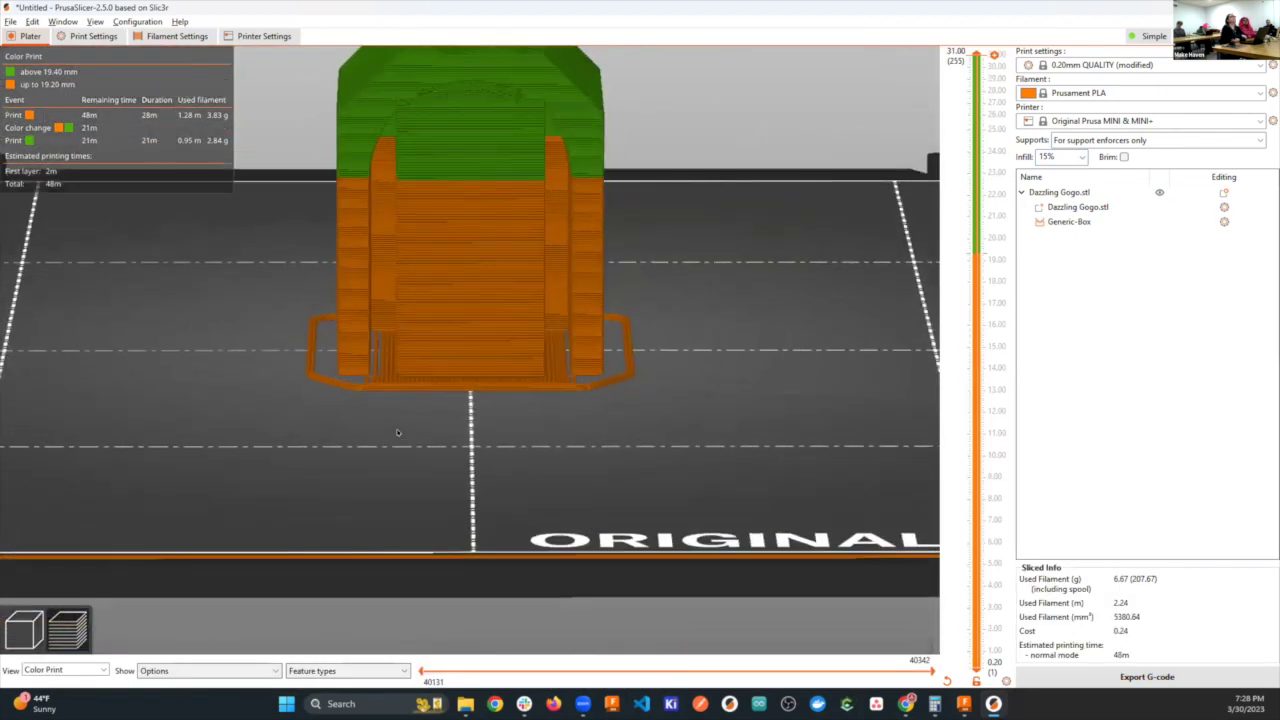
left_click(983, 254)
left_click(993, 253)
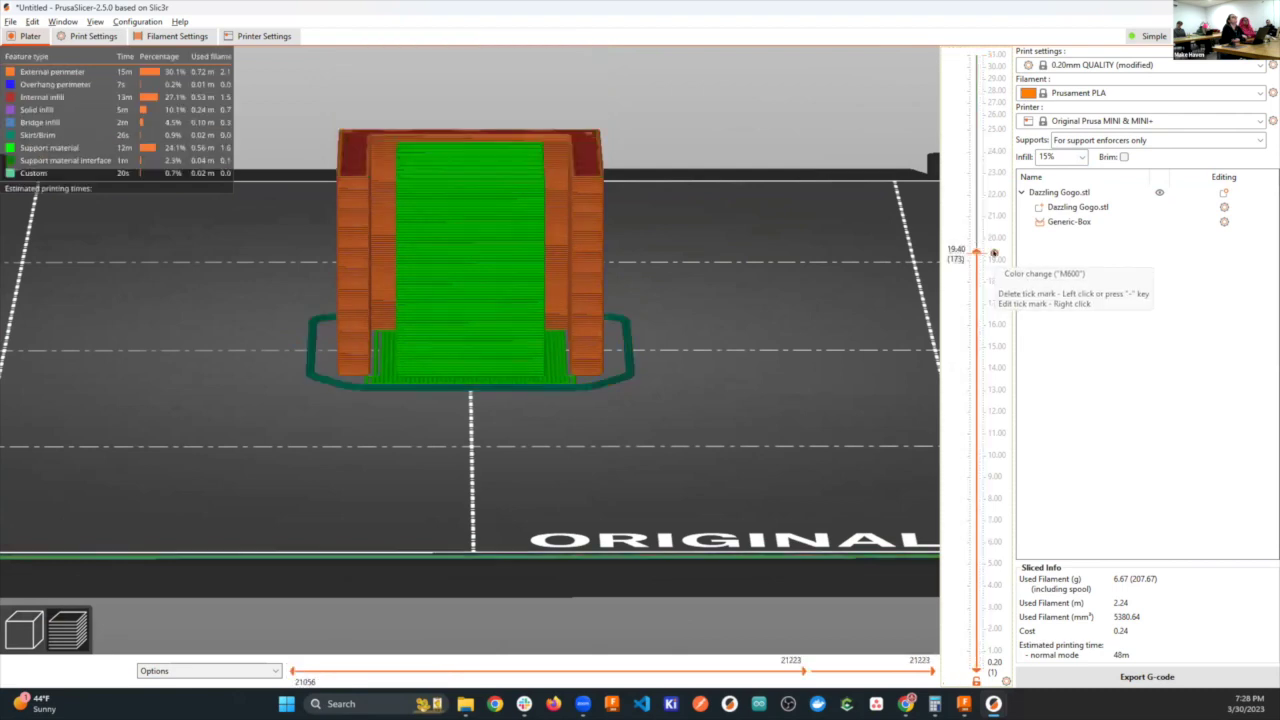
left_click_drag(705, 250, 687, 296)
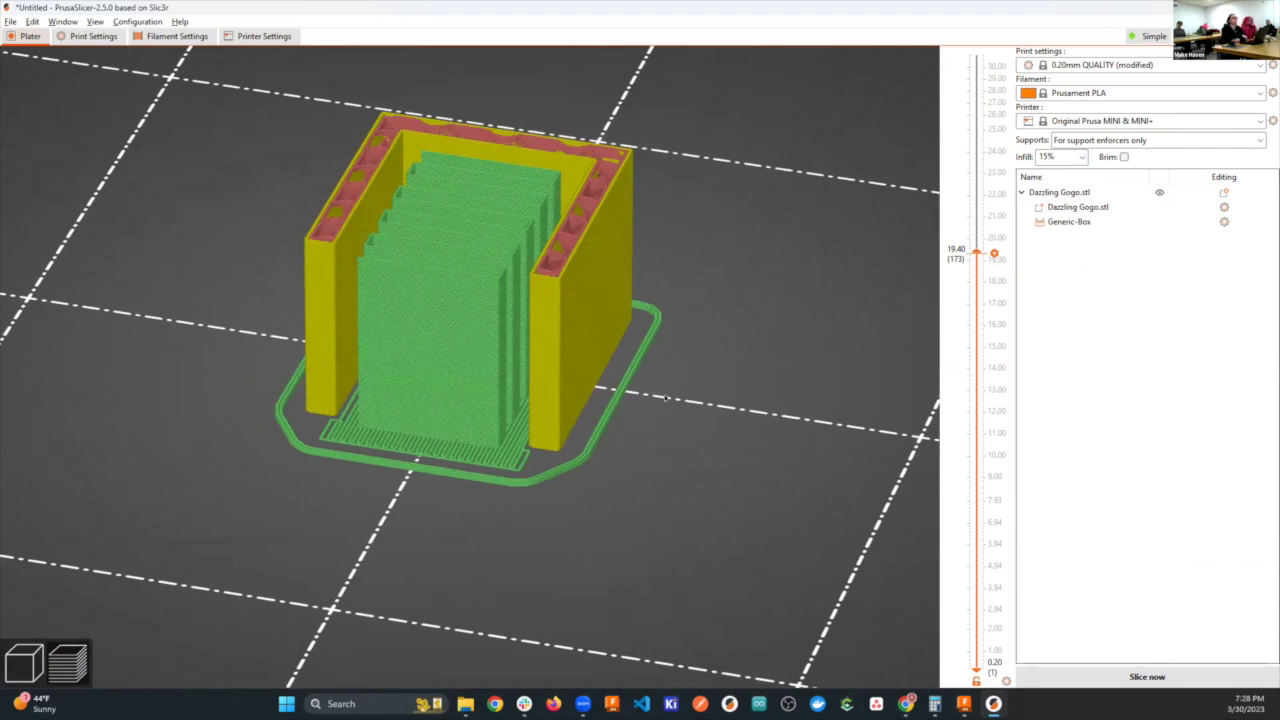
left_click_drag(985, 250, 980, 54)
mouse_move(728, 176)
left_mouse_down()
mouse_move(705, 202)
mouse_move(709, 174)
left_mouse_up()
scroll(698, 379, "up", 1)
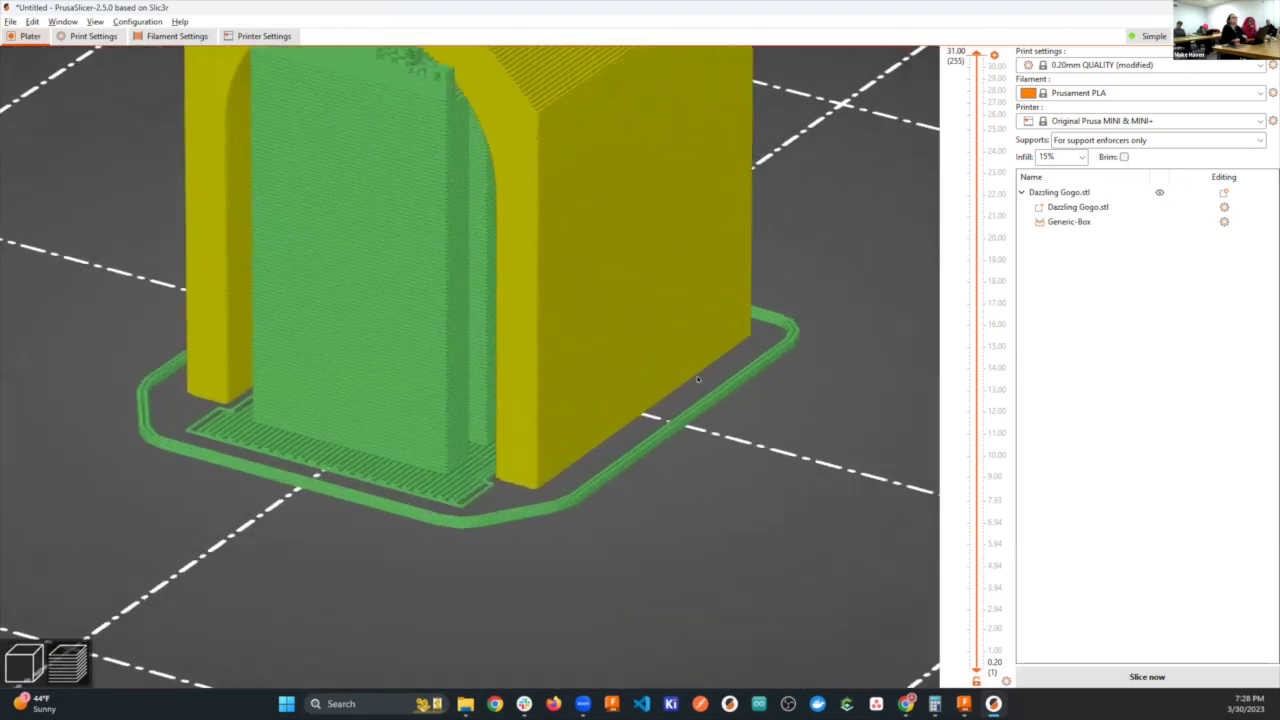
scroll(698, 379, "down", 5)
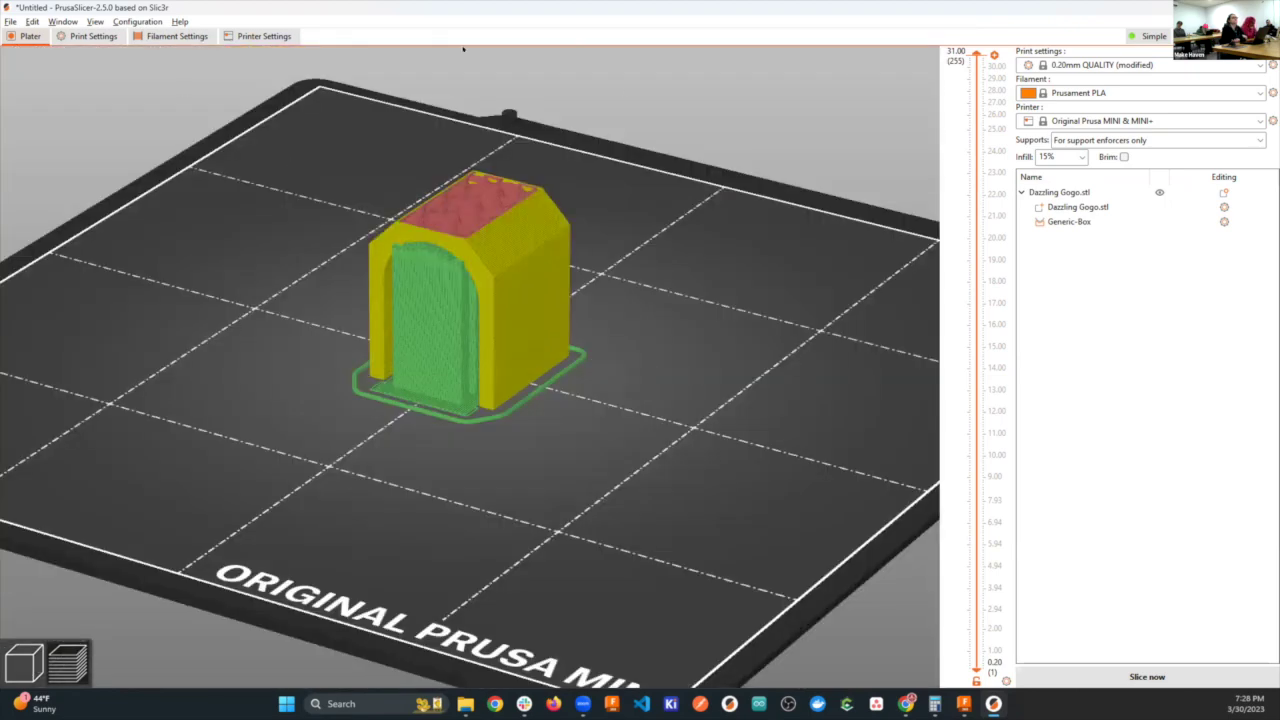
Set the top solid layers to 2 in the print settings, reslice the model and look at the closed roof.
left_click(69, 36)
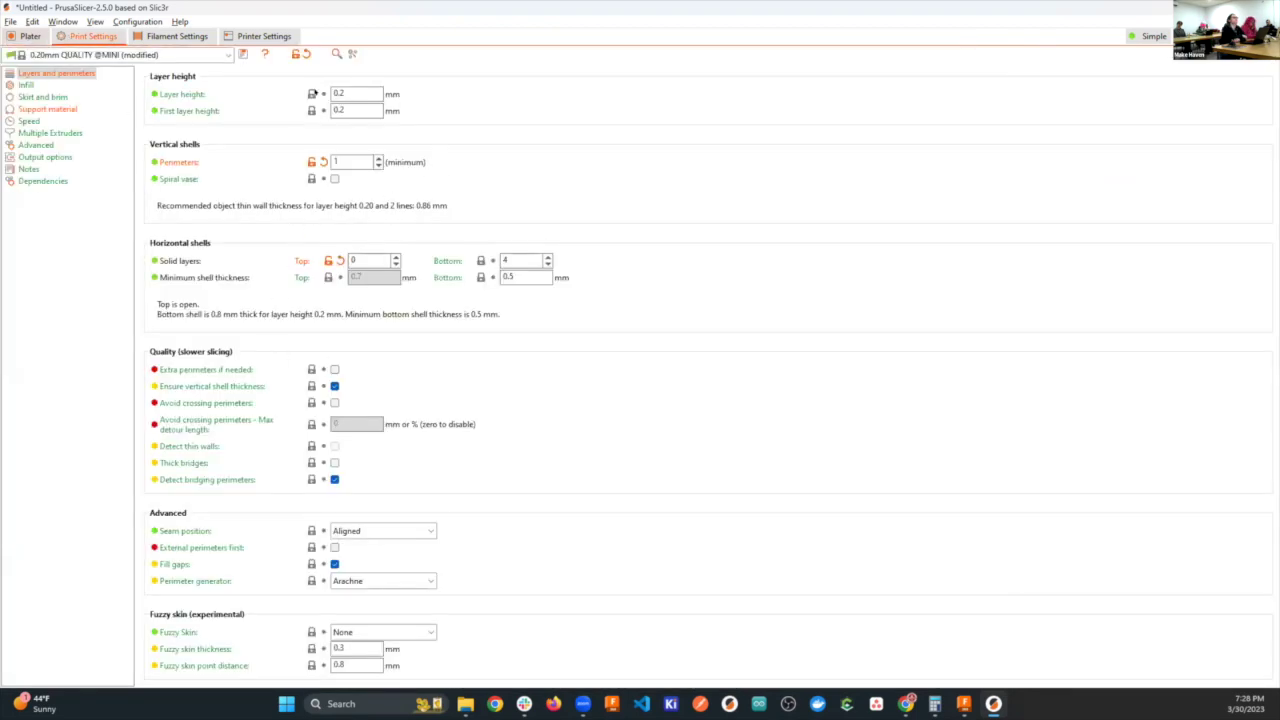
left_click(396, 257)
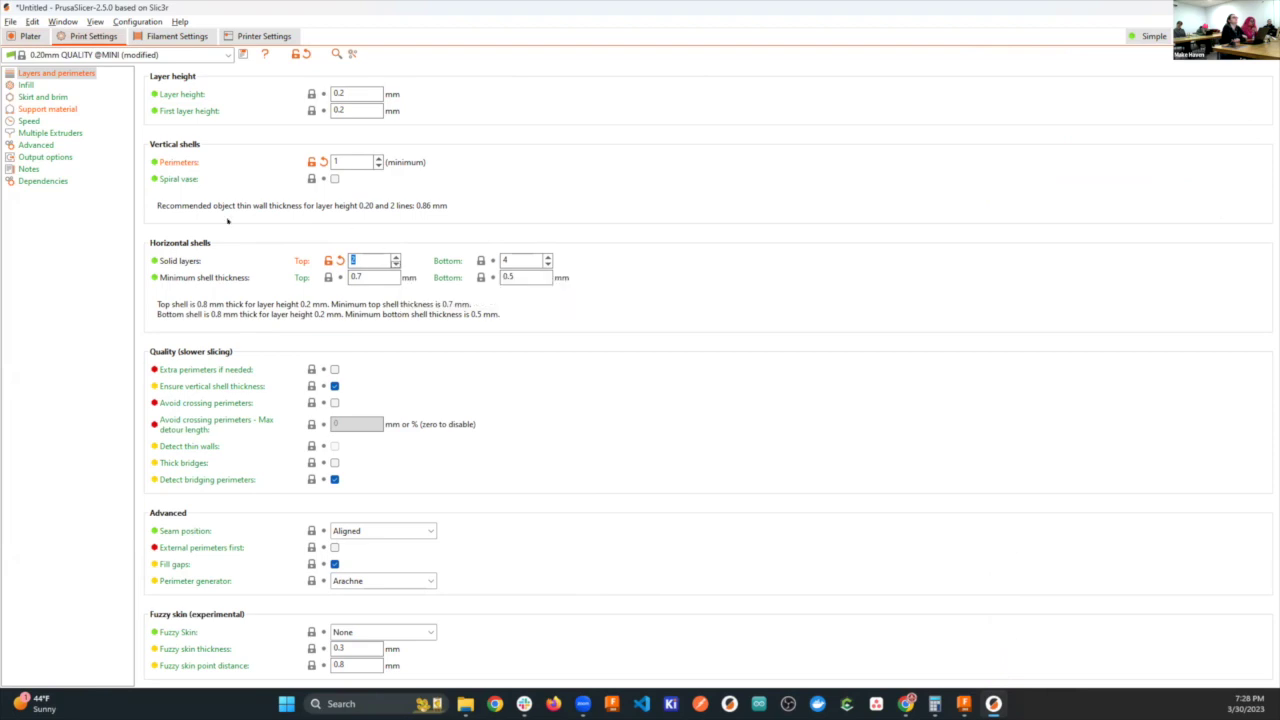
left_click(28, 36)
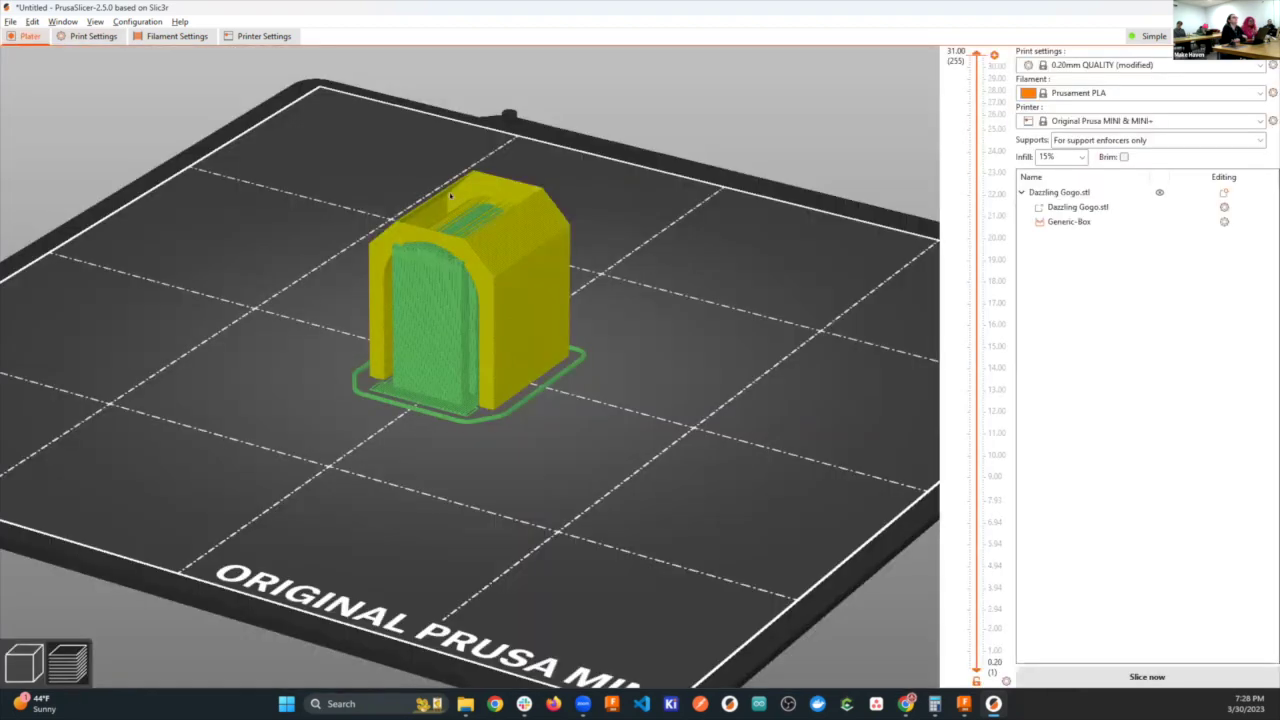
left_click(1147, 676)
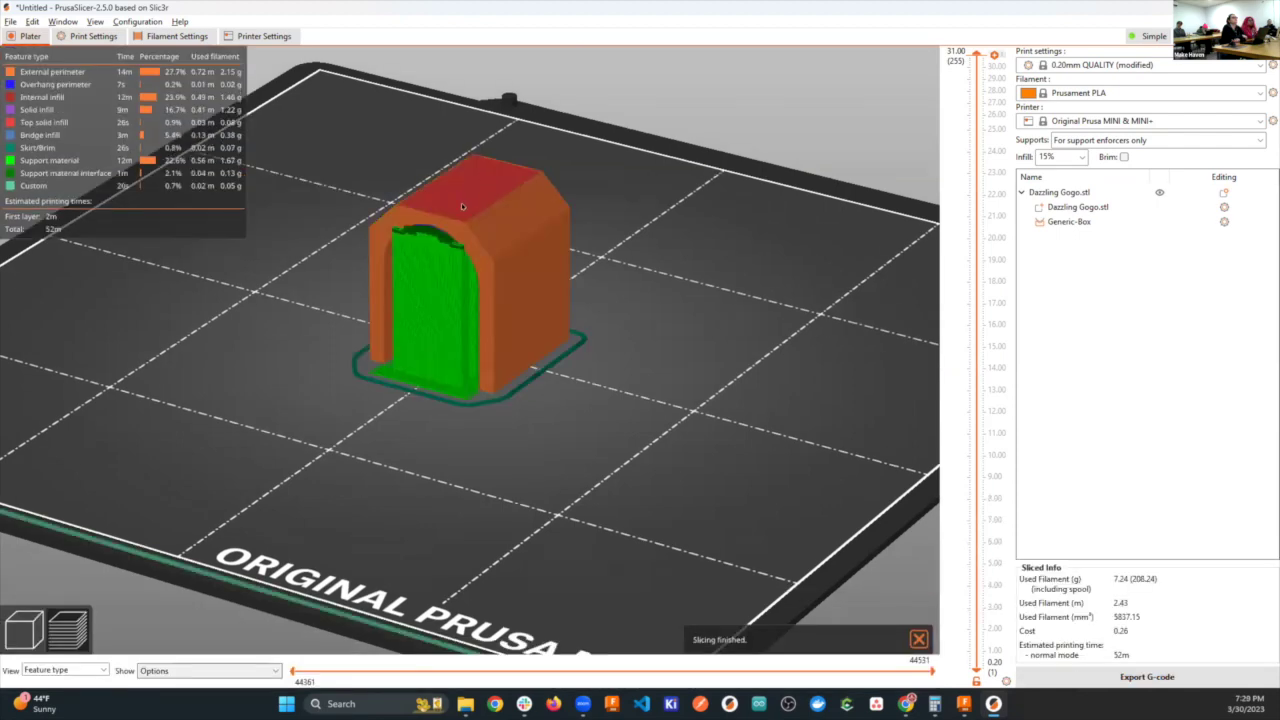
scroll(451, 182, "up", 5)
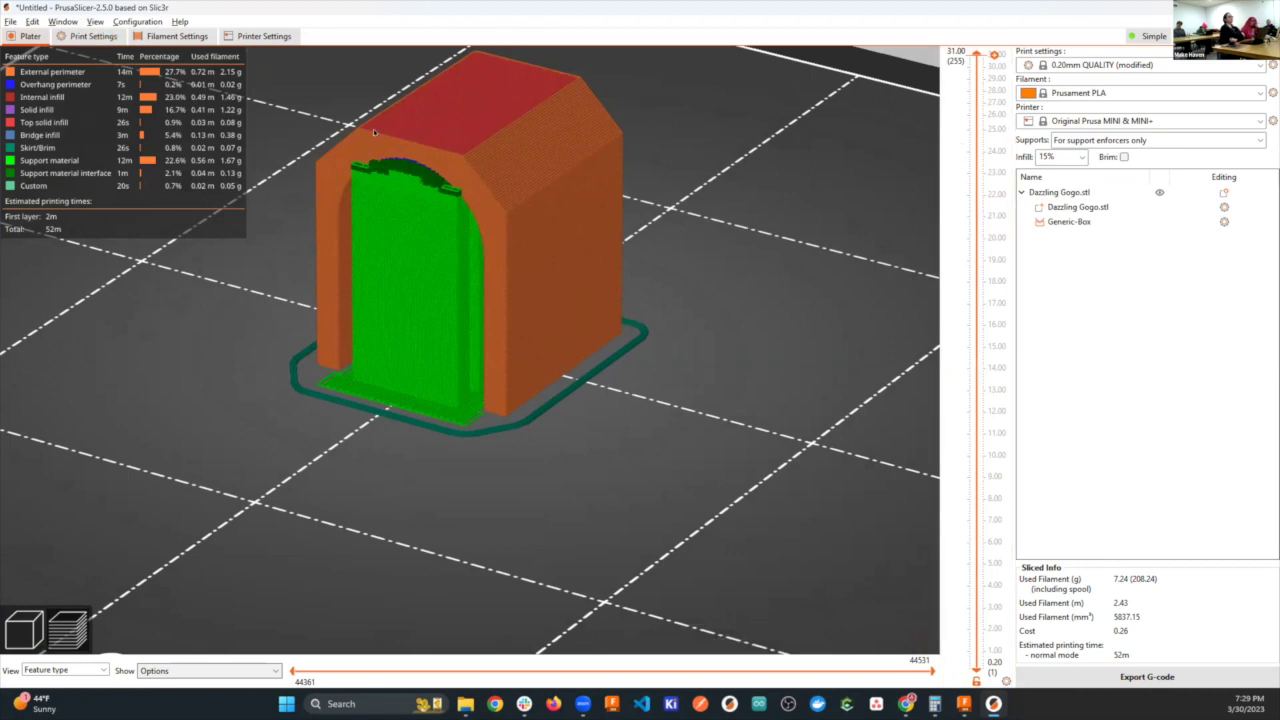
Set the top solid layers to 0 in the print settings and reslice the model to expose the roof infill.
left_click(93, 36)
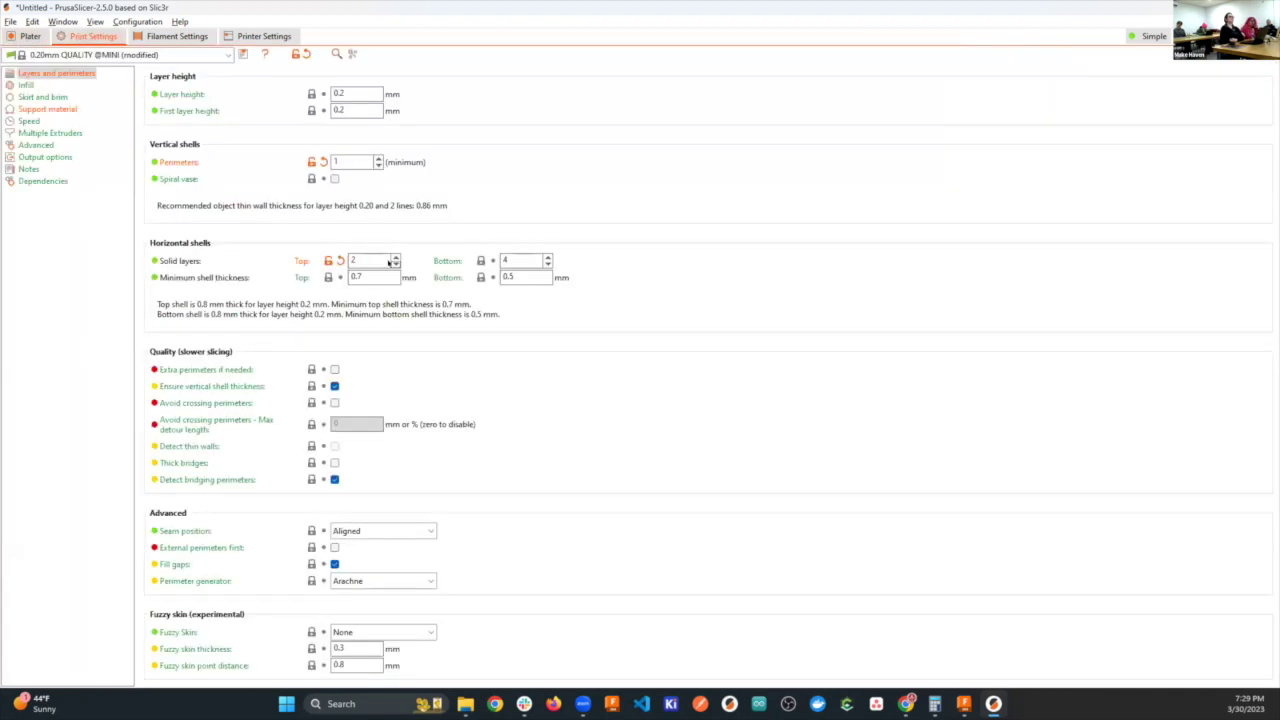
left_click(396, 264)
left_click(396, 264)
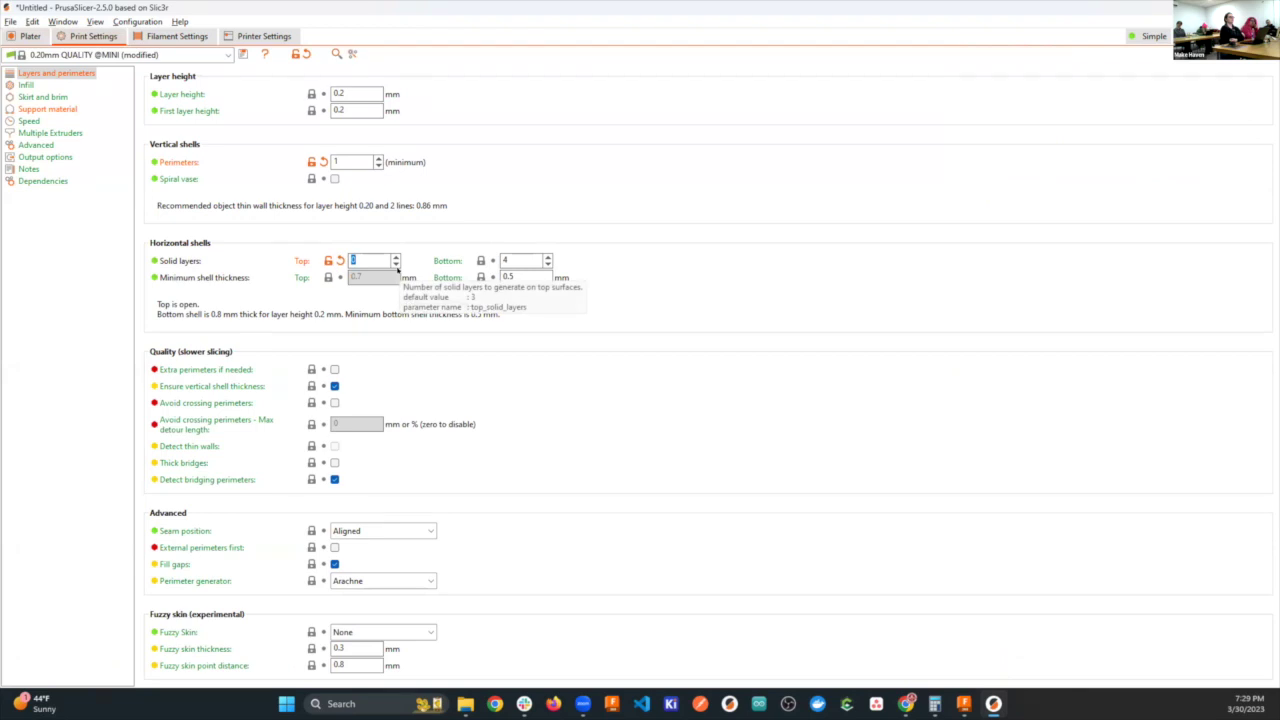
left_click(30, 36)
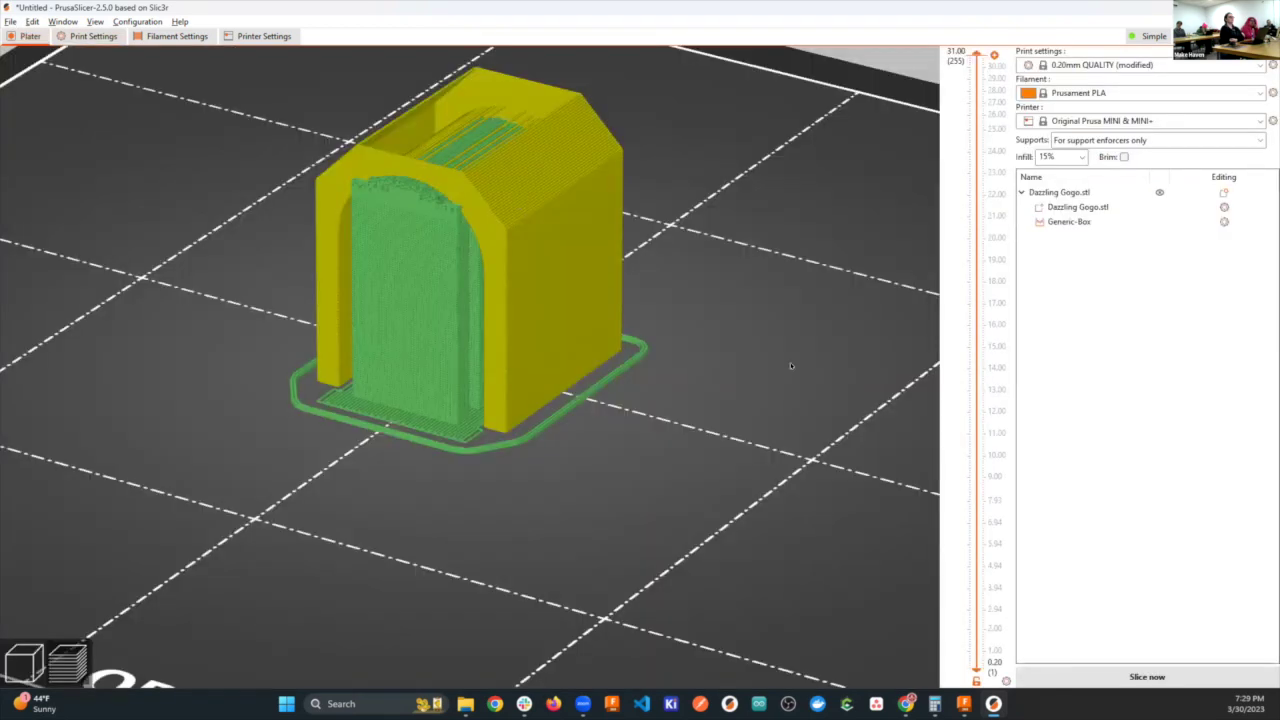
left_click(1147, 677)
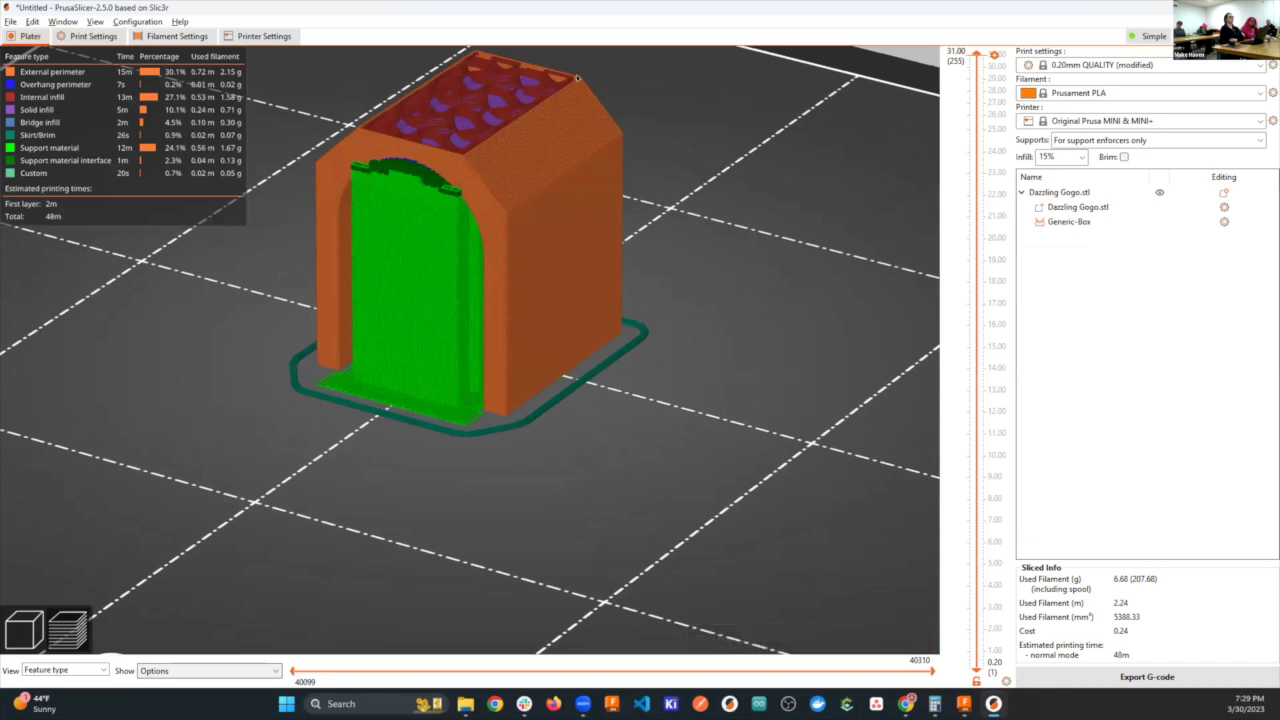
Change the top solid layers back to 2 in the print settings and slice the house again.
left_click(80, 36)
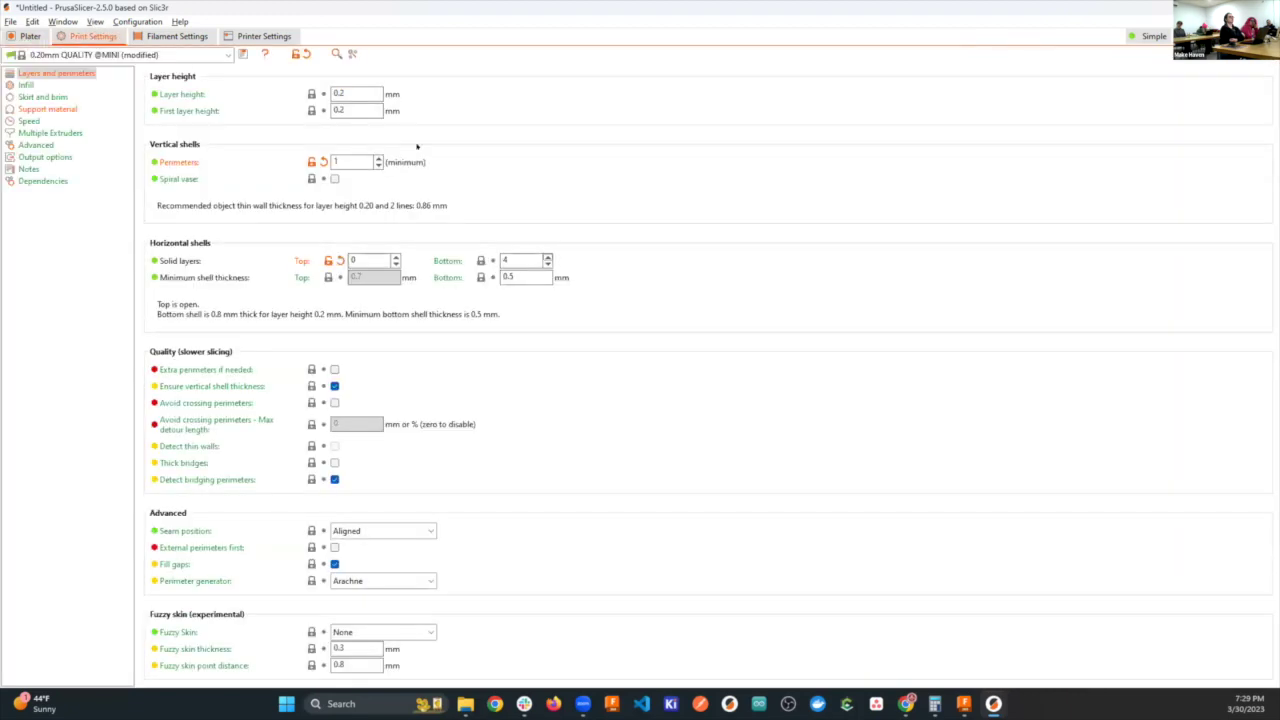
left_click(389, 258)
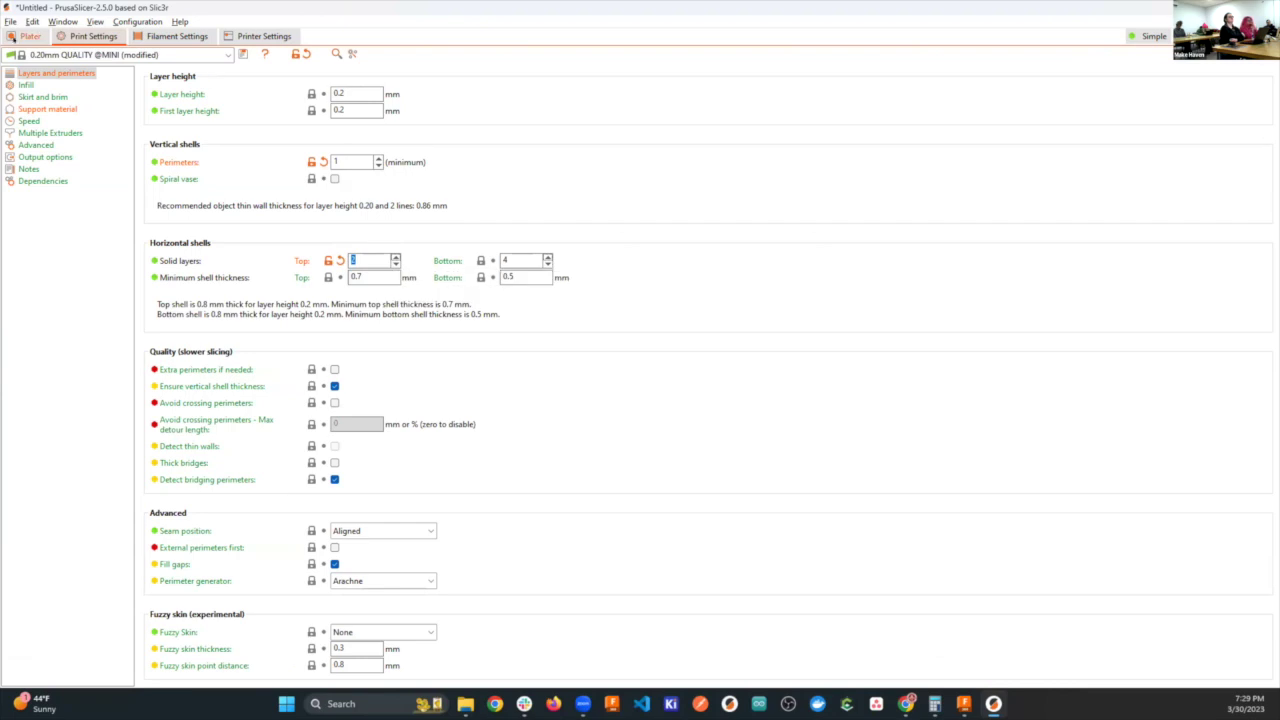
key("ctrl+1")
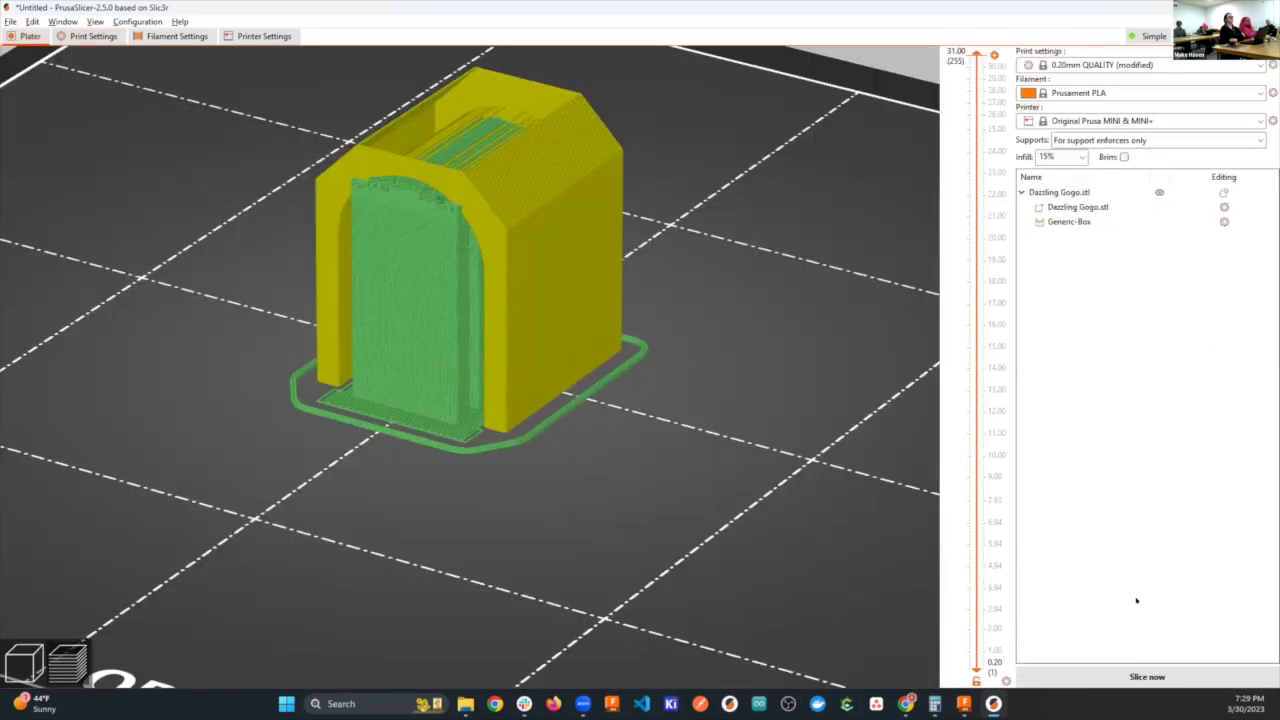
left_click(1145, 676)
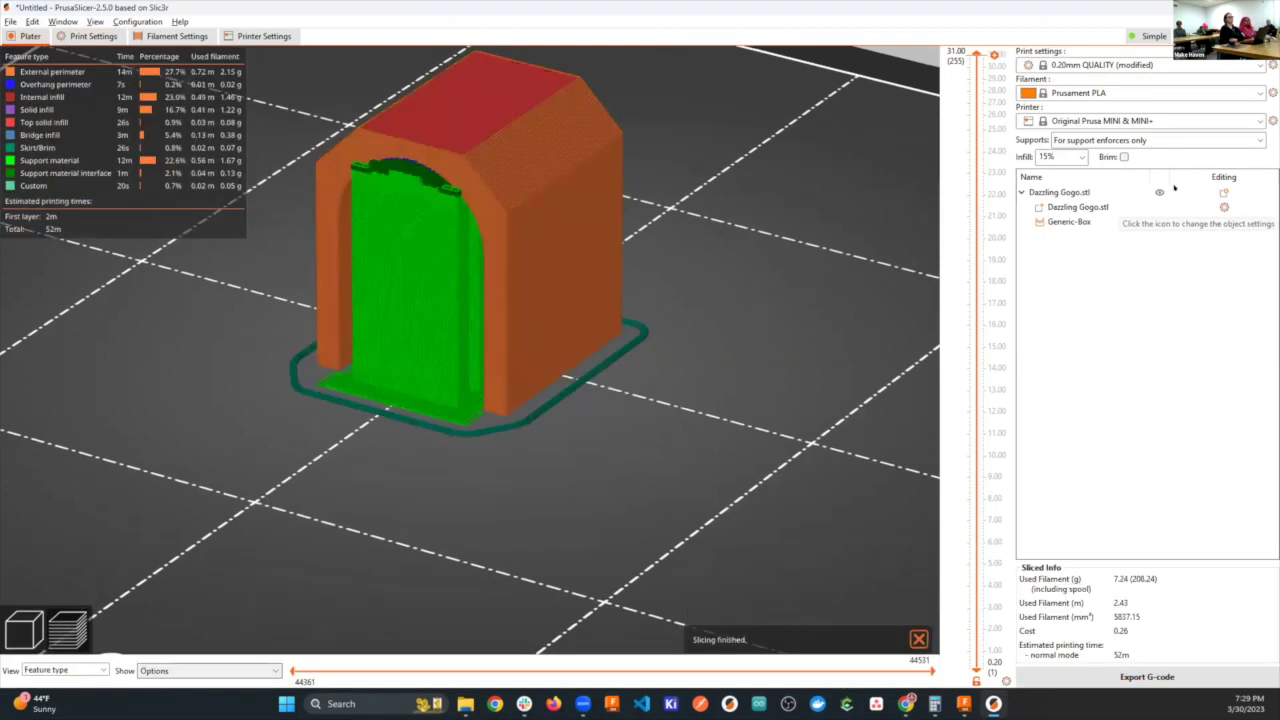
Add a cylinder-shaped modifier to the Dazzling Gogo.stl object.
right_click(1176, 192)
mouse_move(1177, 518)
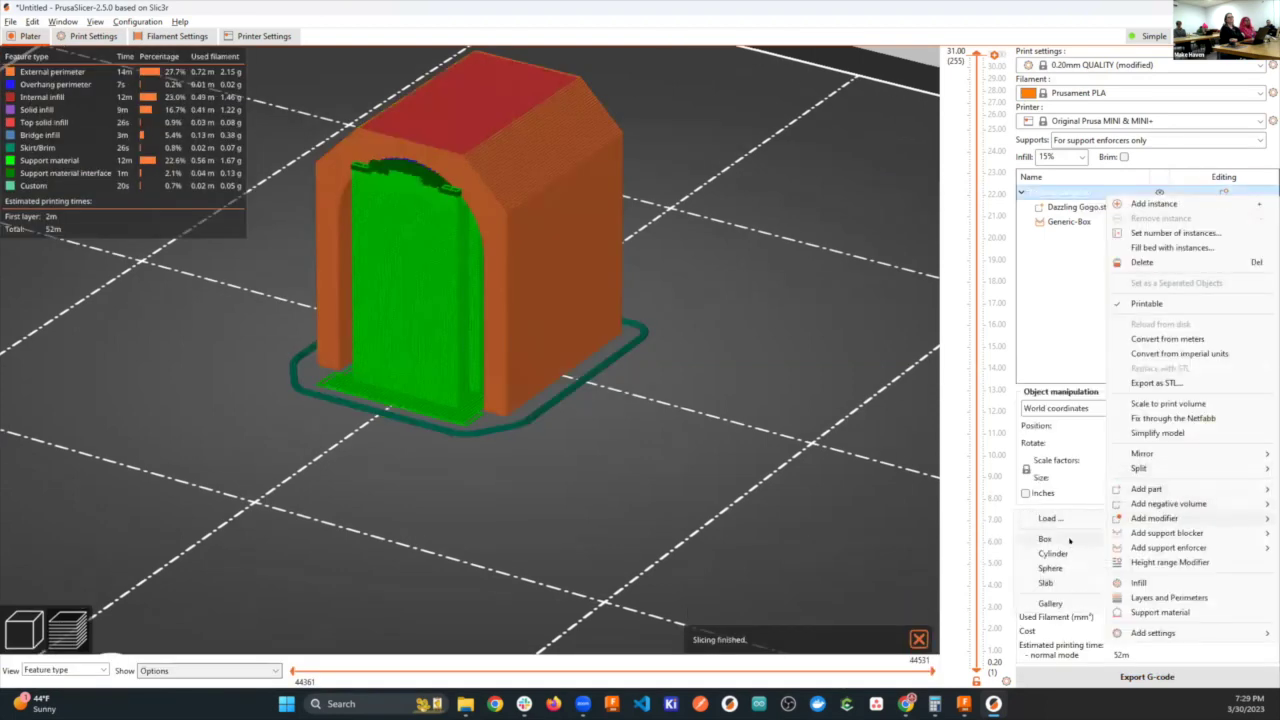
left_click(1068, 556)
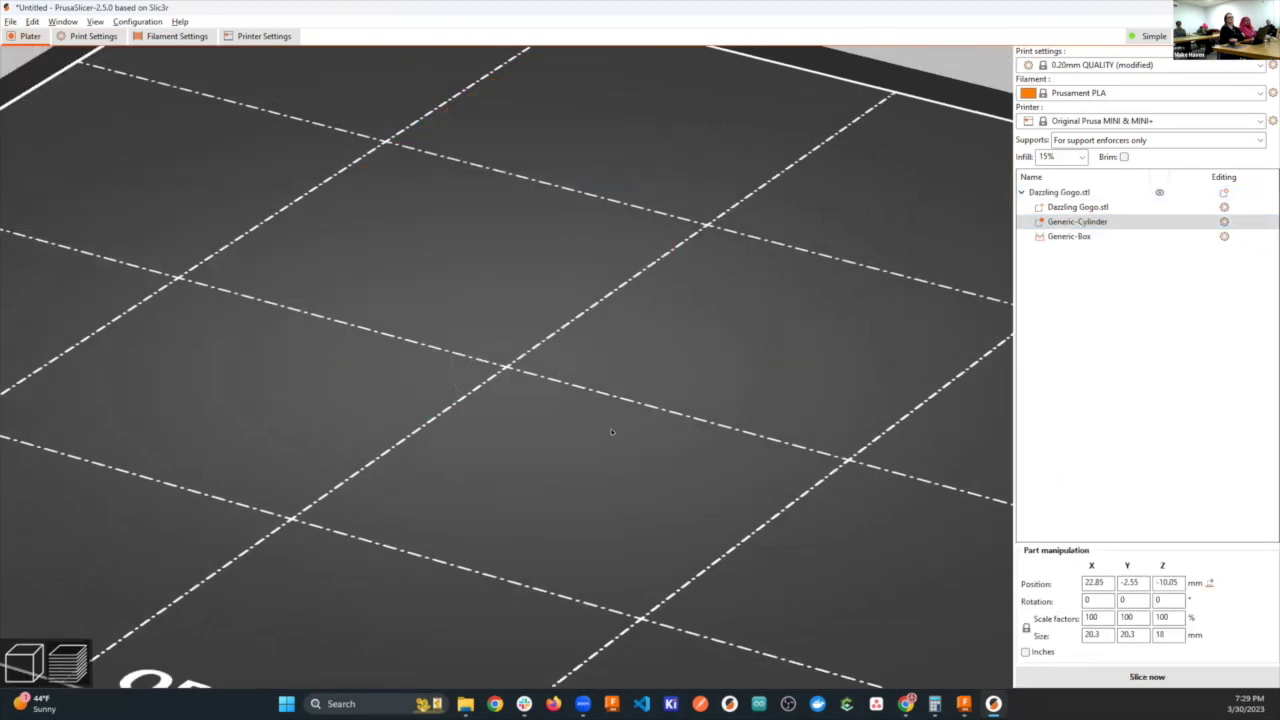
scroll(611, 431, "down", 5)
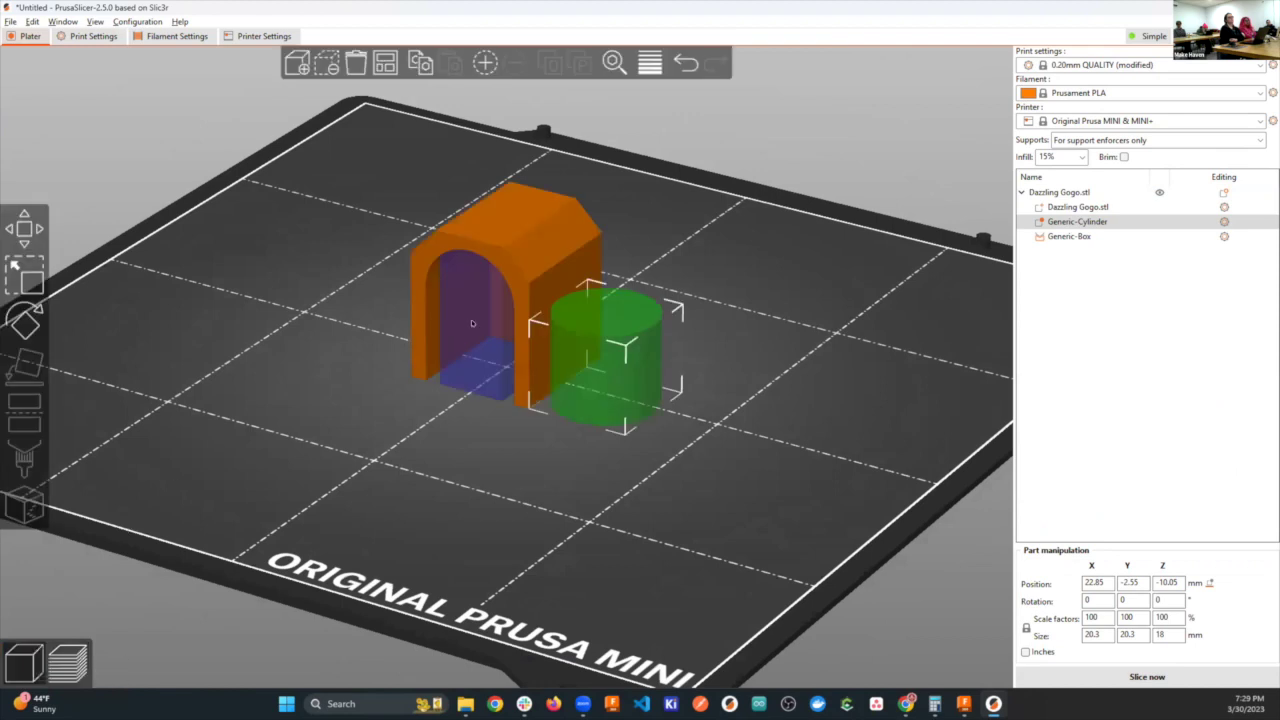
Move the cylinder modifier onto the house's roof, at about X -0.27, Y 0.31, Z 11.11.
left_click_drag(612, 347, 607, 343)
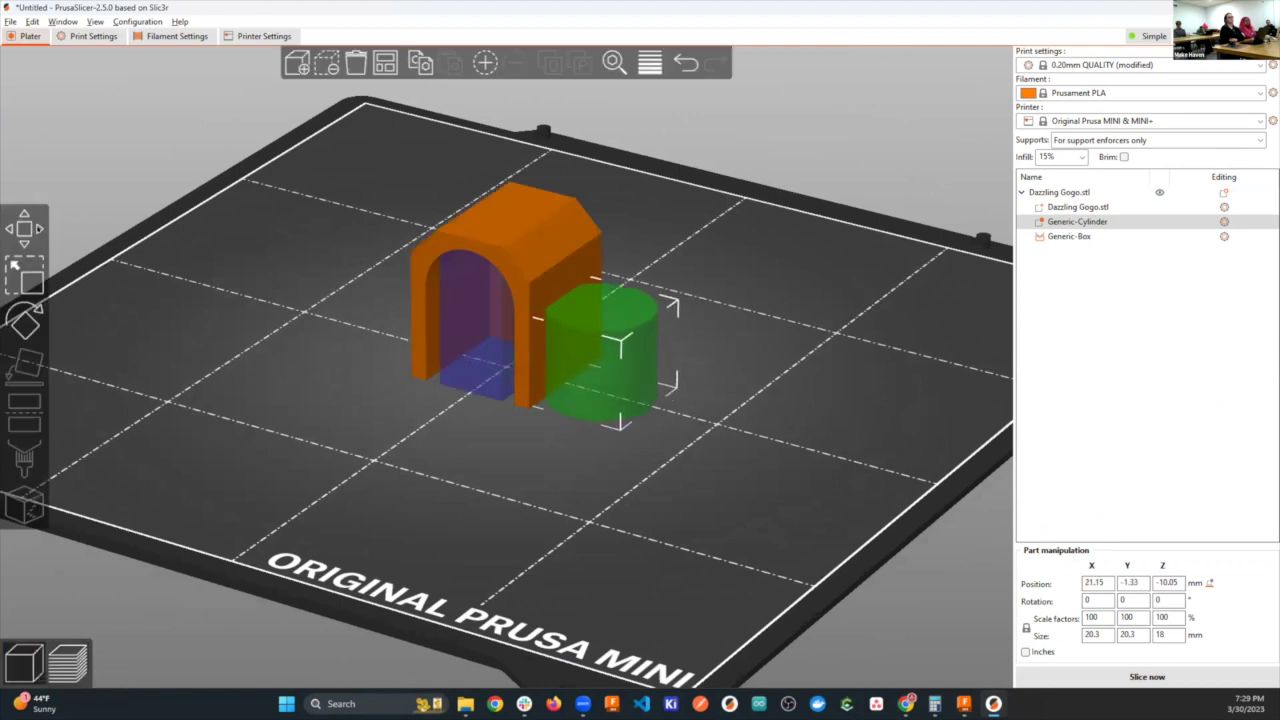
left_click(22, 226)
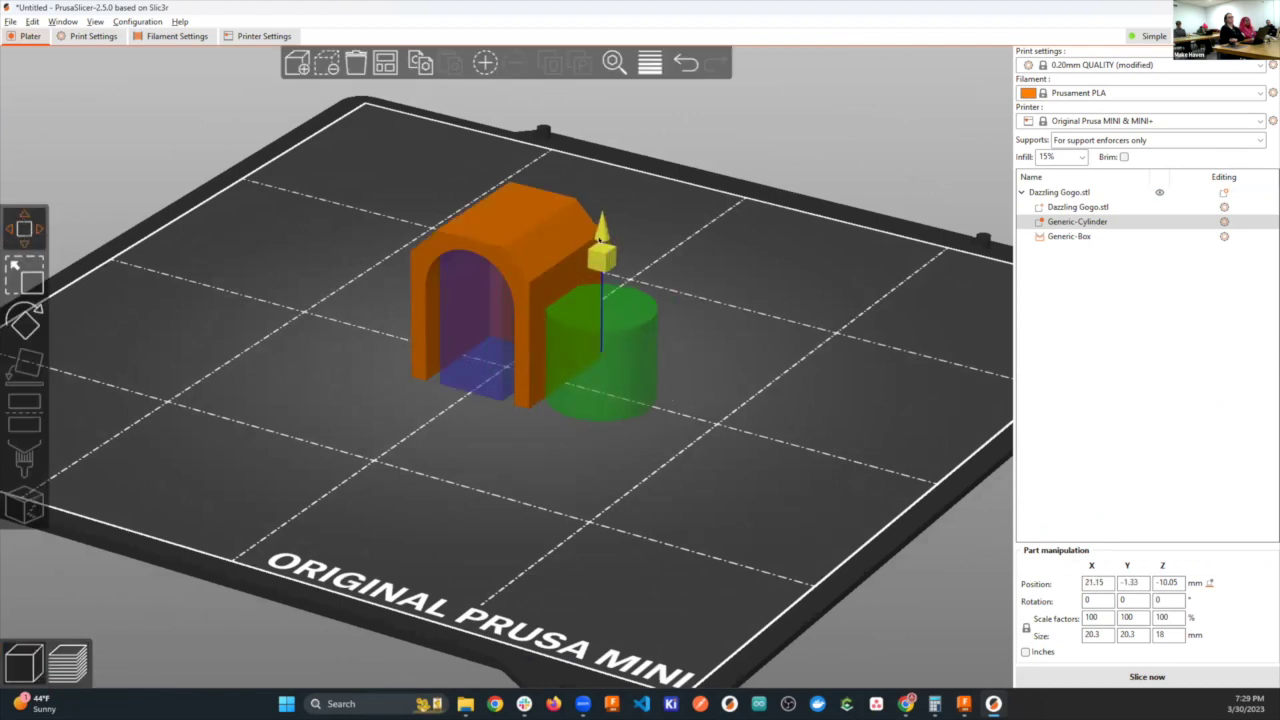
left_click_drag(601, 252, 571, 131)
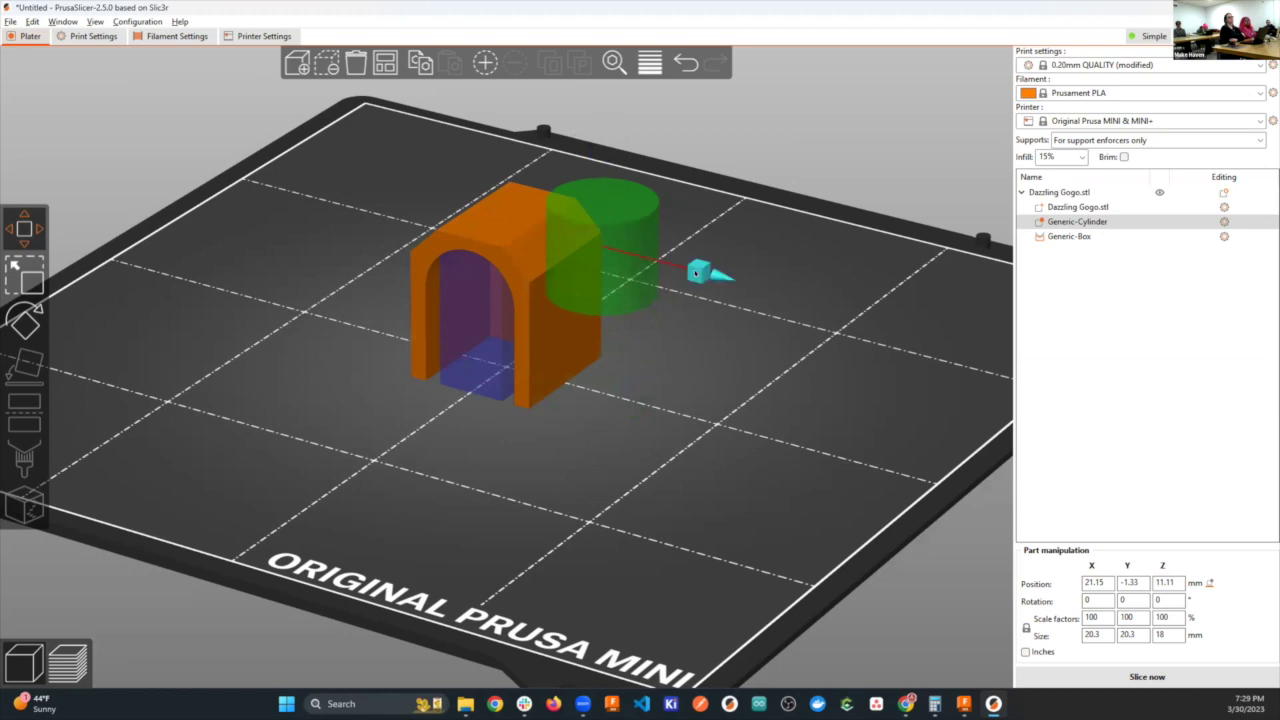
left_click_drag(640, 230, 584, 186)
left_click_drag(603, 245, 600, 246)
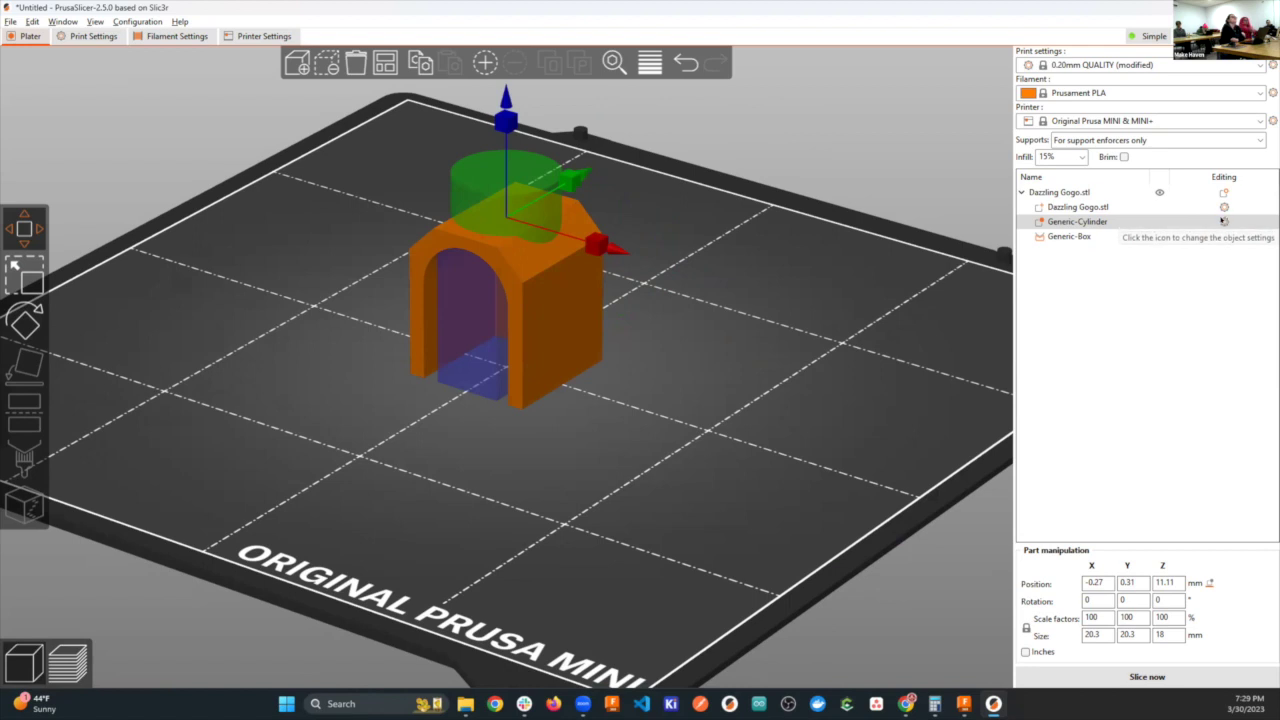
Add Layers and Perimeters settings to the cylinder modifier and set its top solid layers to 0.
right_click(1115, 222)
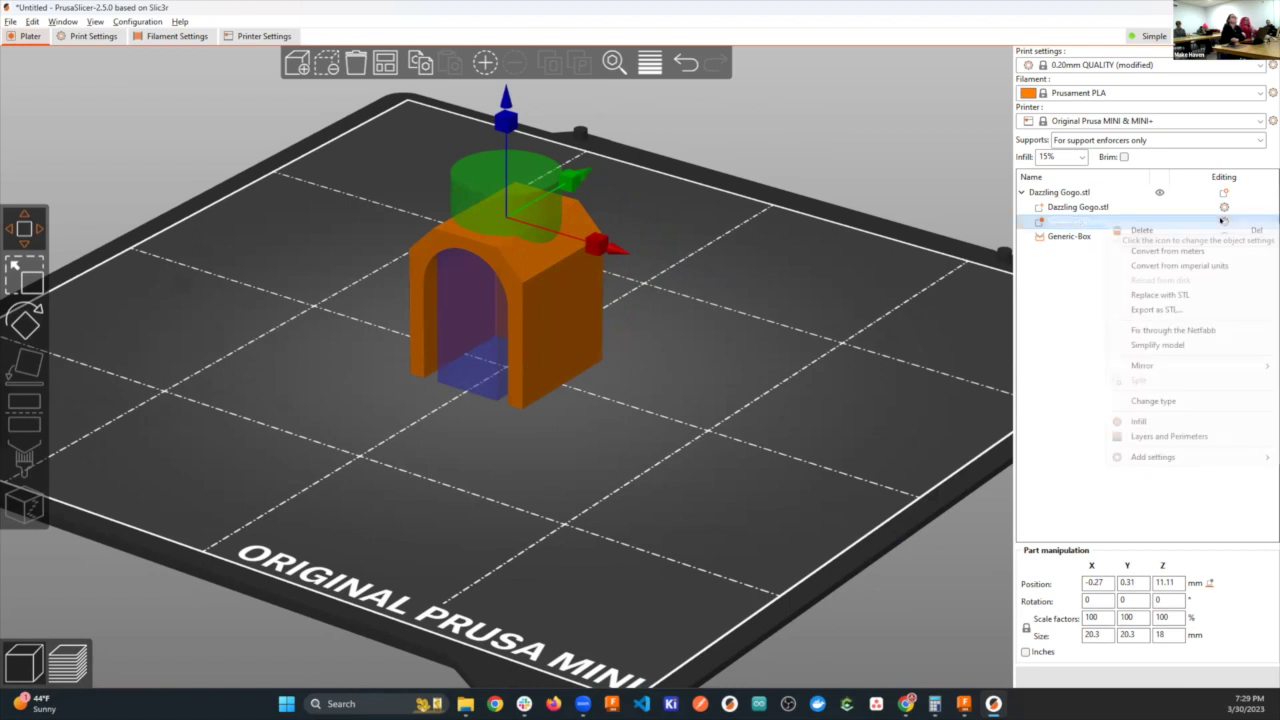
left_click(1166, 436)
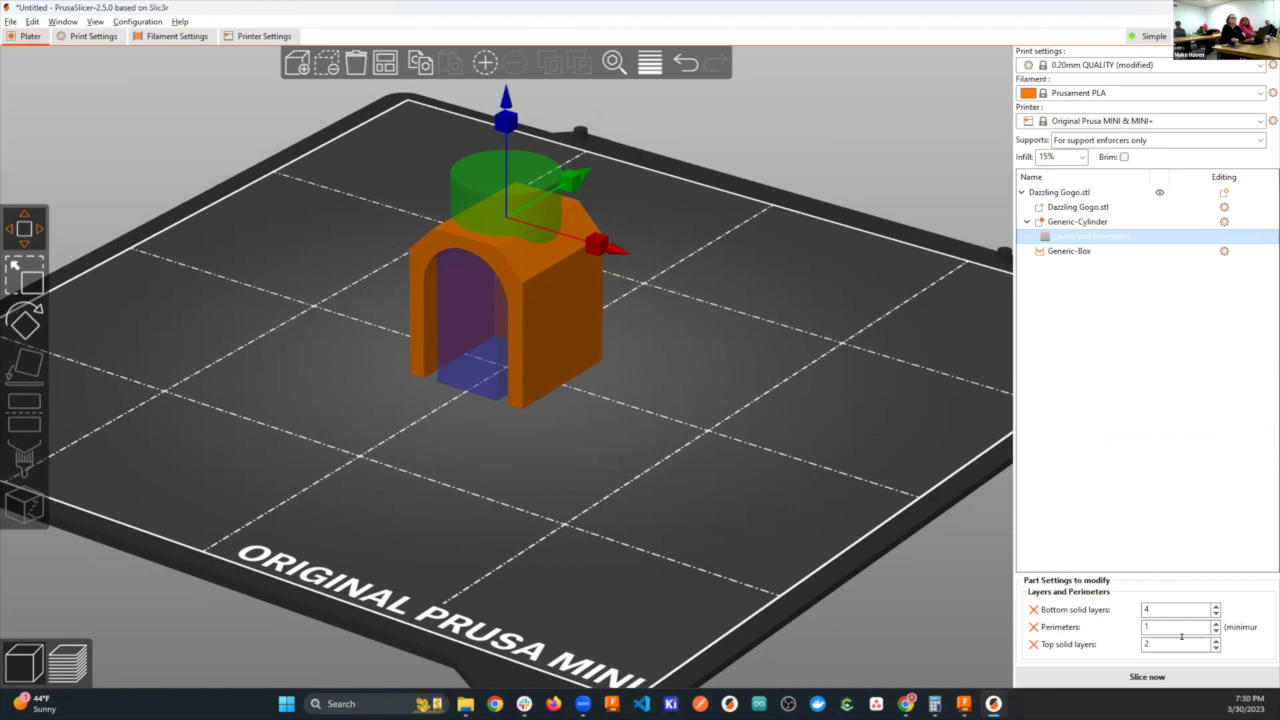
left_click(1214, 647)
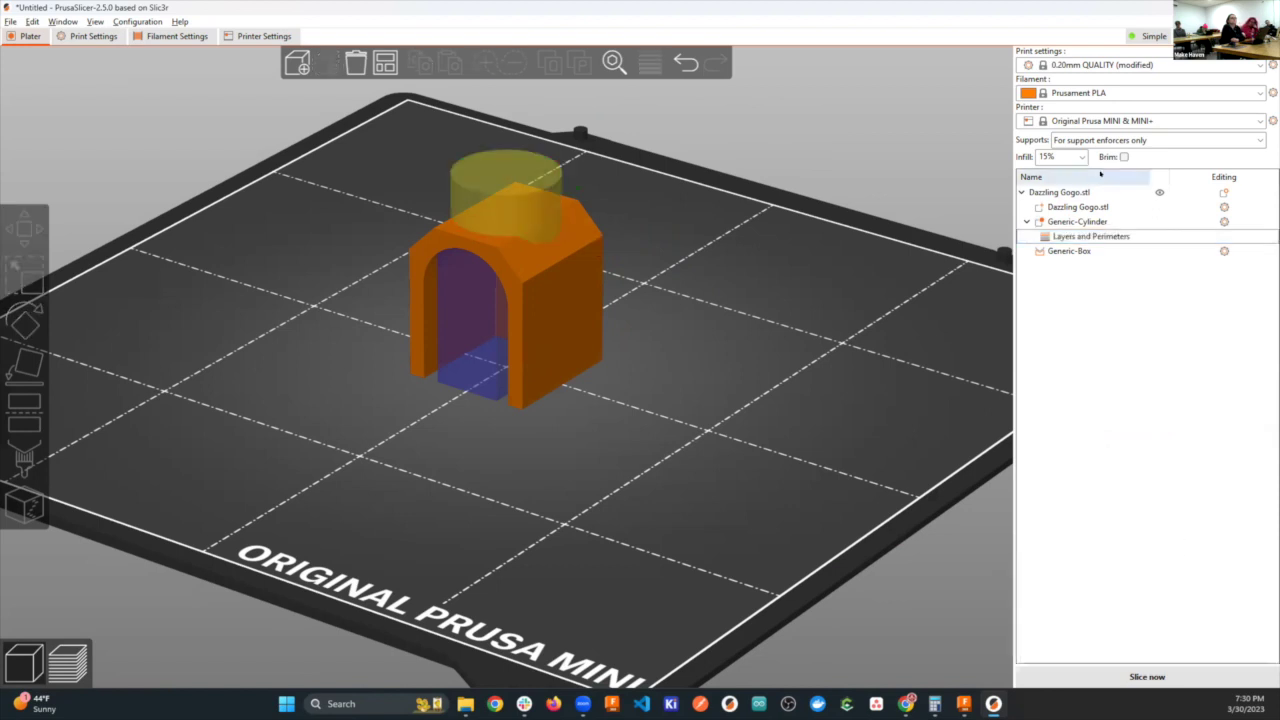
left_click(1110, 235)
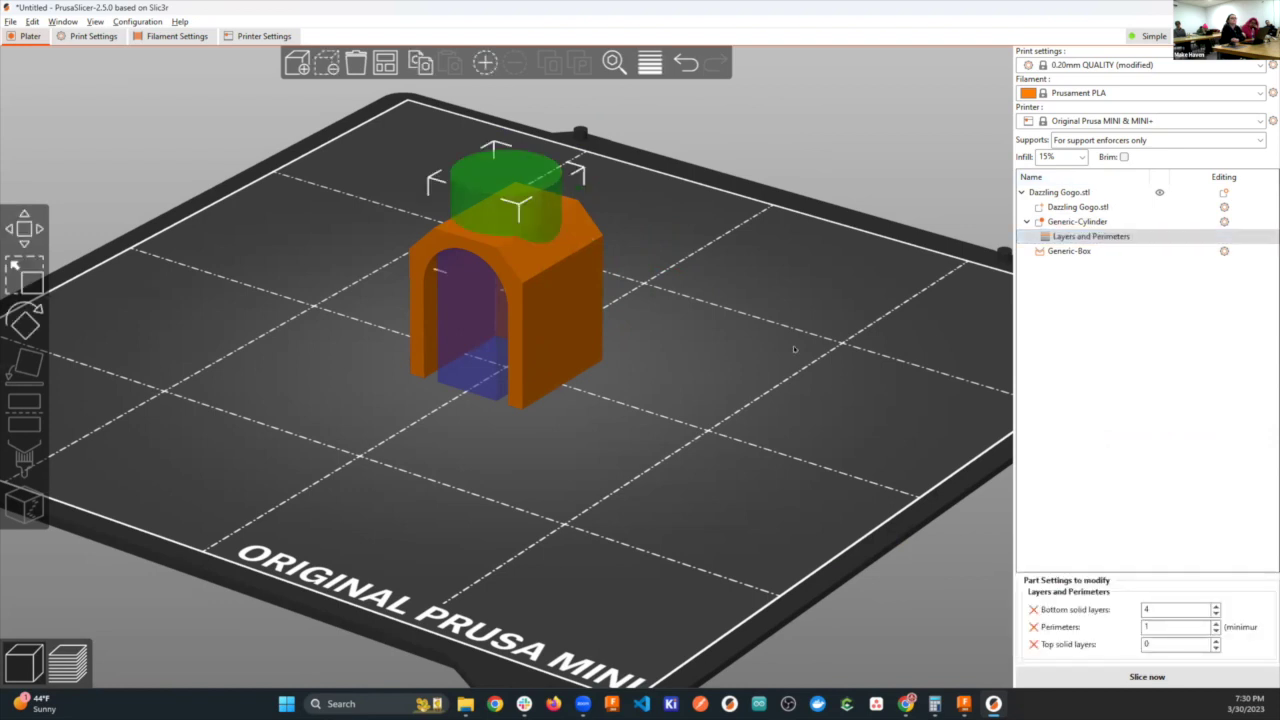
Slice the house with the cylinder modifier applied and inspect the roof's infill in the preview.
left_click(1143, 679)
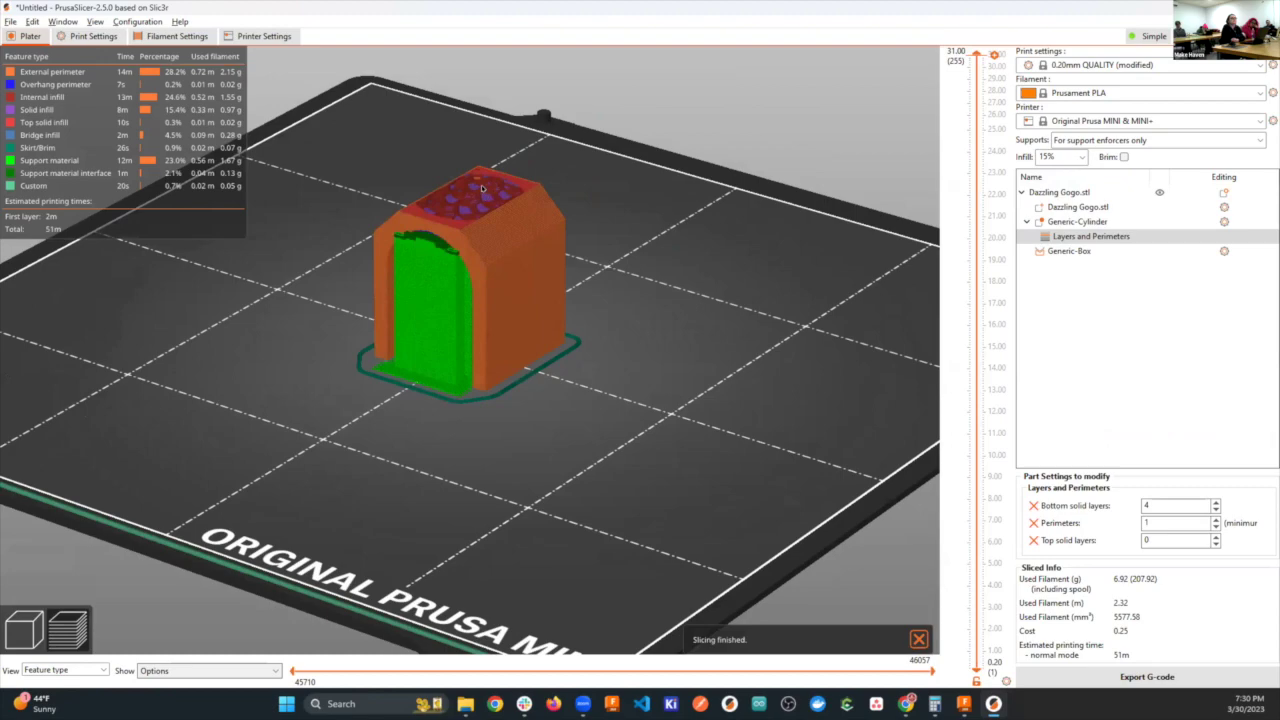
scroll(481, 185, "up", 5)
left_click_drag(673, 257, 645, 262)
scroll(620, 227, "down", 5)
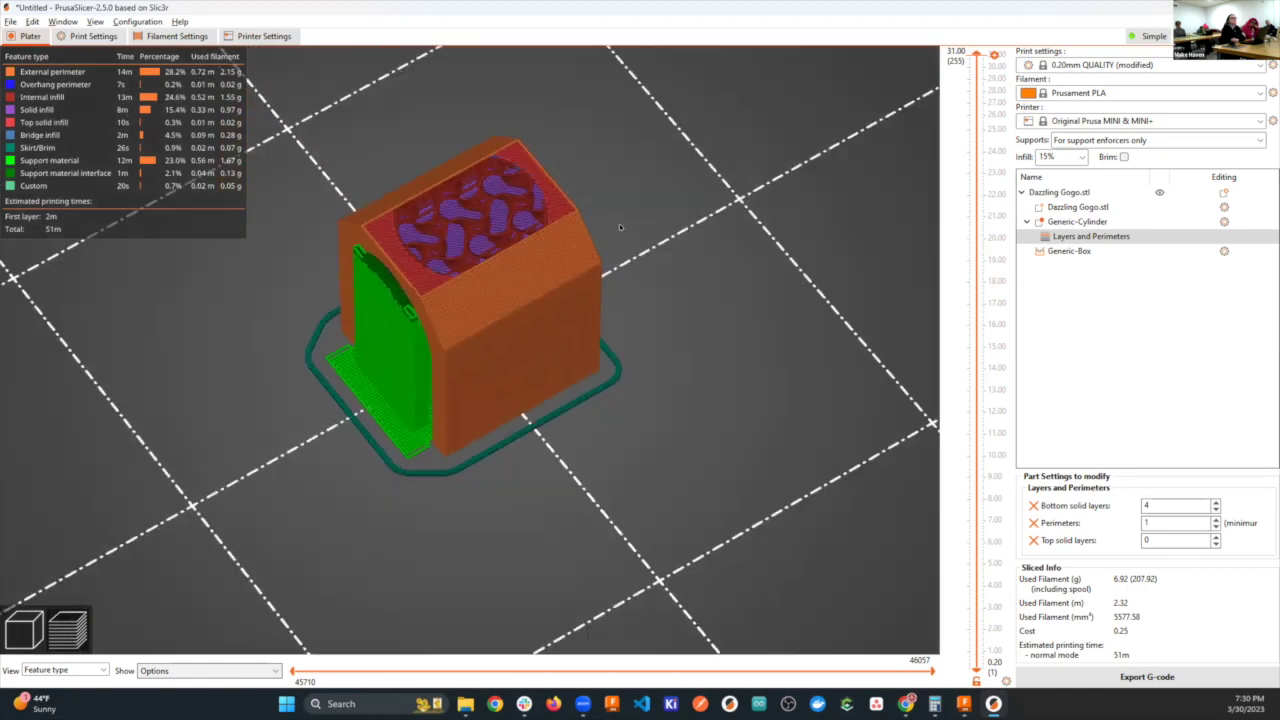
left_click_drag(474, 389, 493, 412)
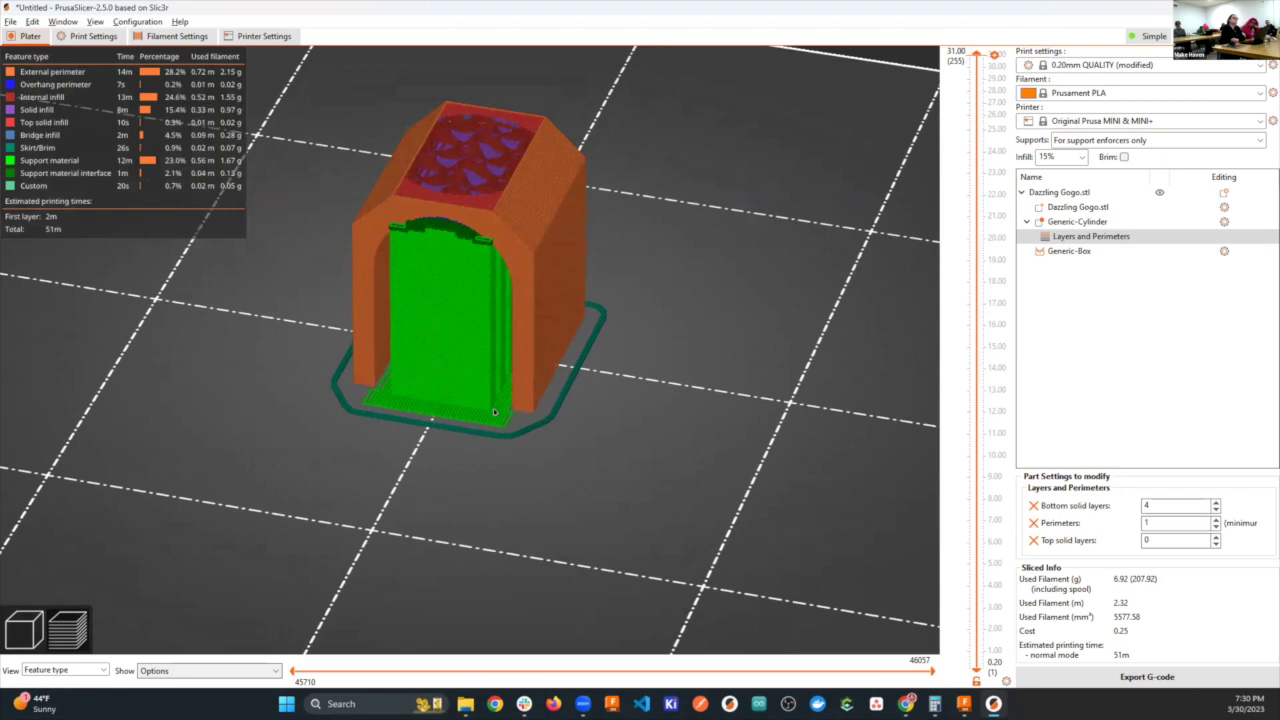
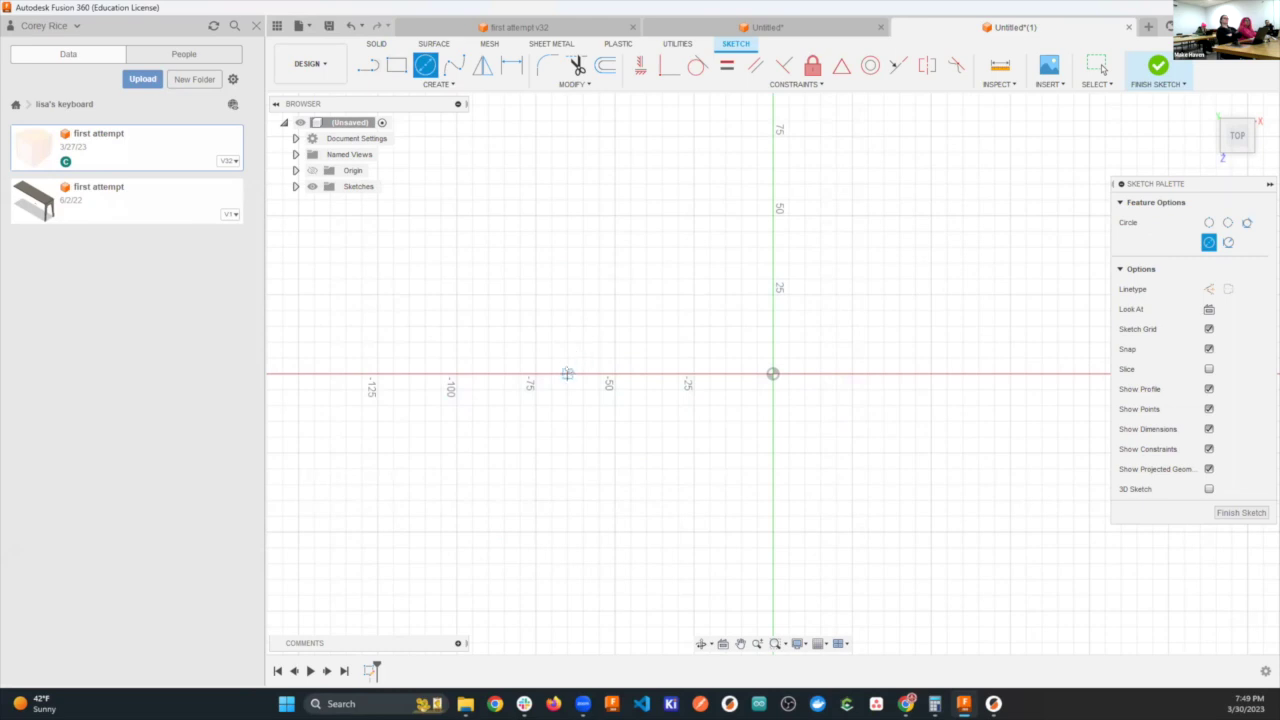
In Fusion 360, sketch a circle about 60 mm across centred on the horizontal axis and a vertical line about 30 mm long from the origin.
left_click(567, 373)
left_click(606, 287)
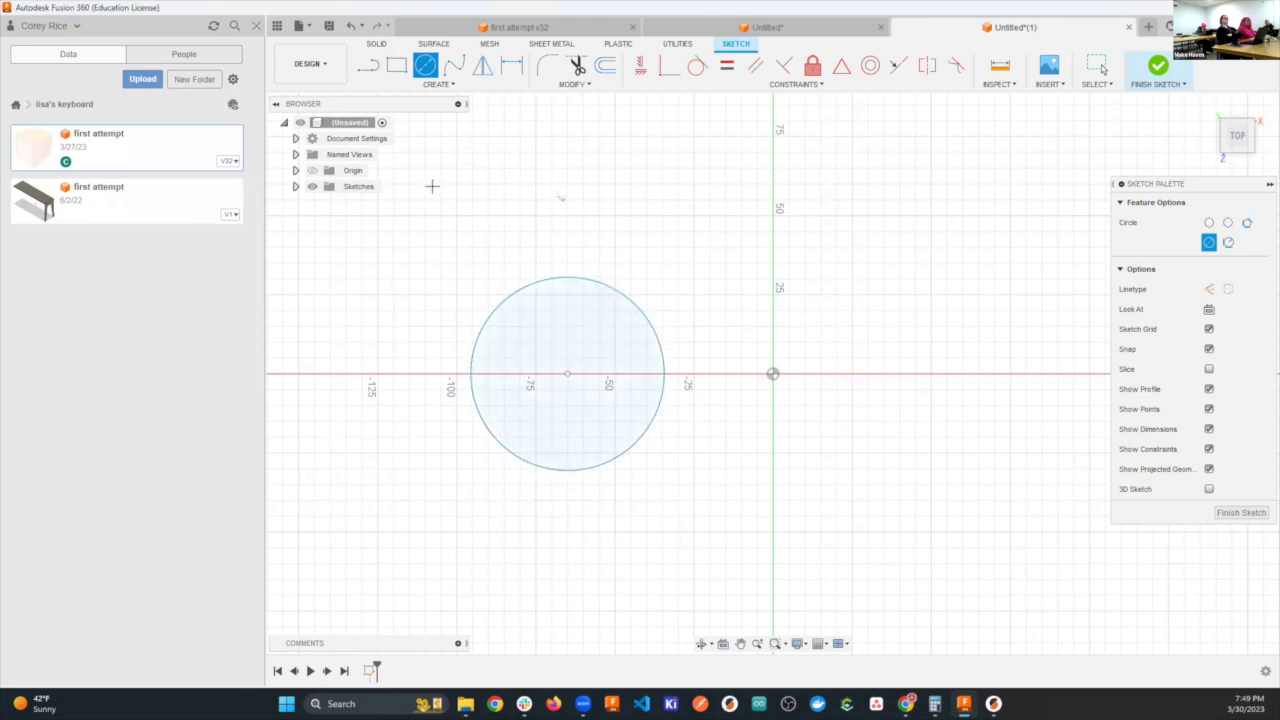
key("l")
left_click(773, 373)
left_click(773, 278)
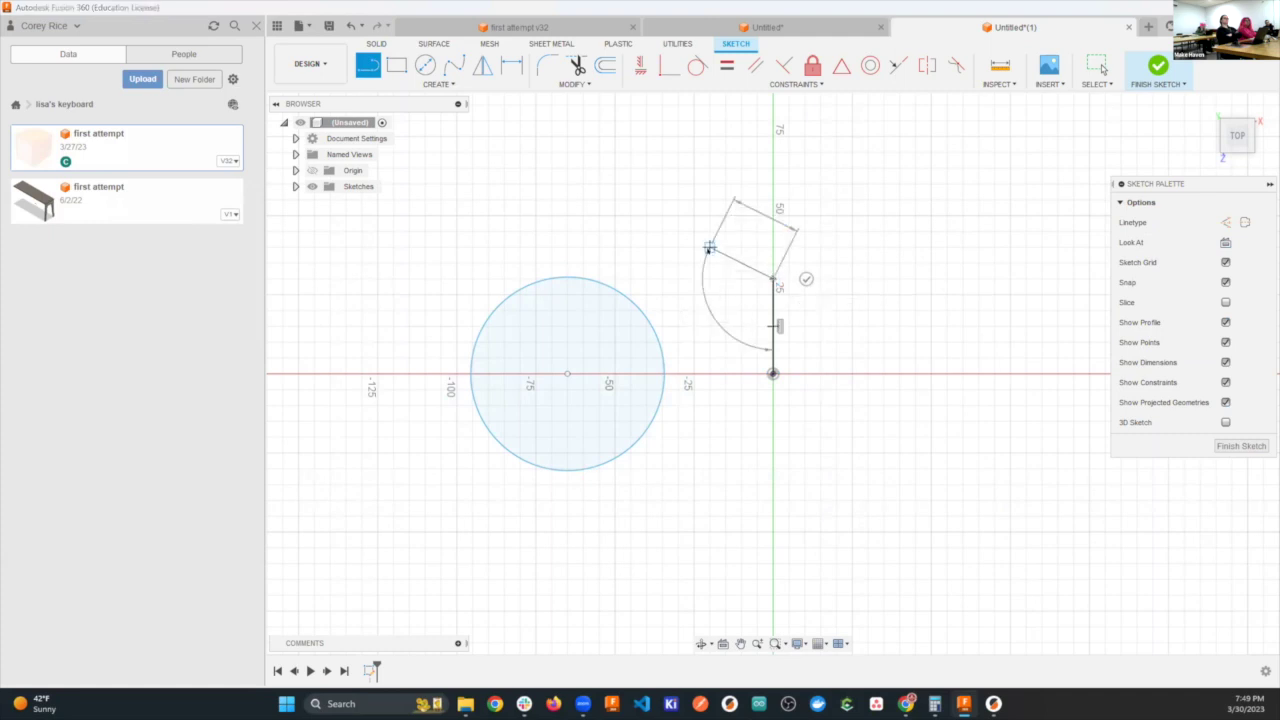
key("Escape")
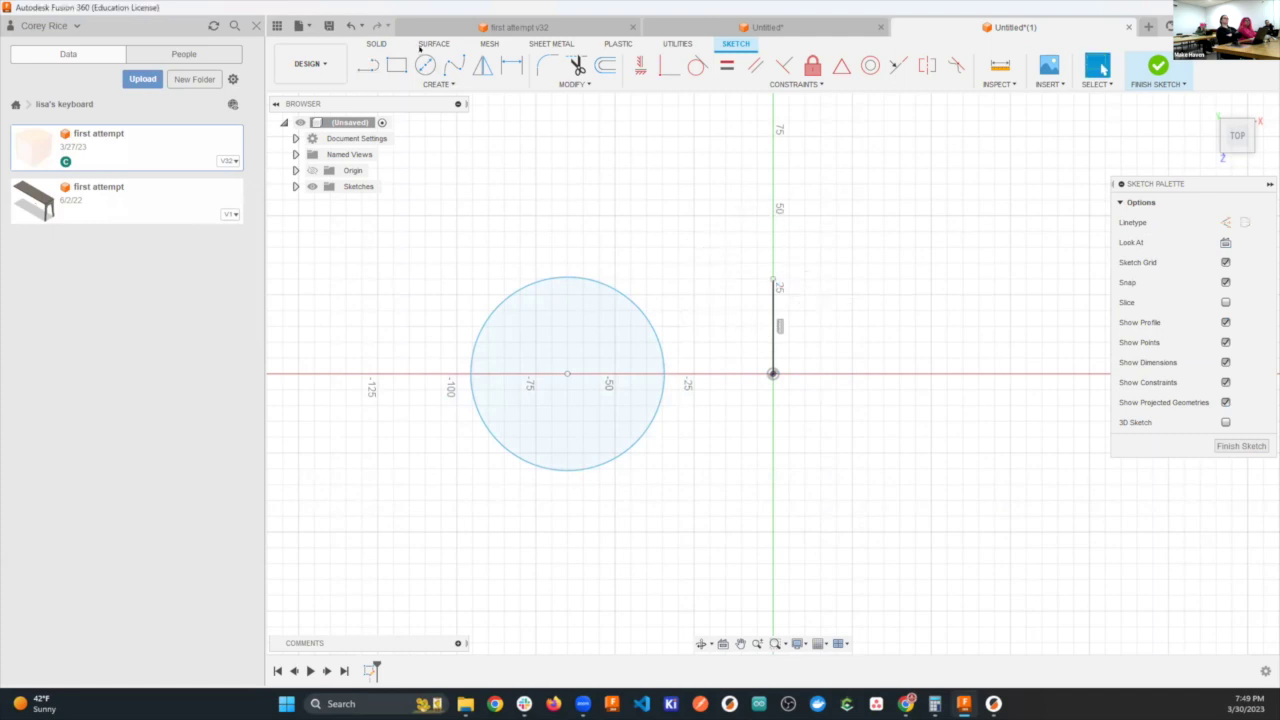
Finish the sketch and revolve the circle 360 degrees around the sketched line as a new body.
left_click(1158, 66)
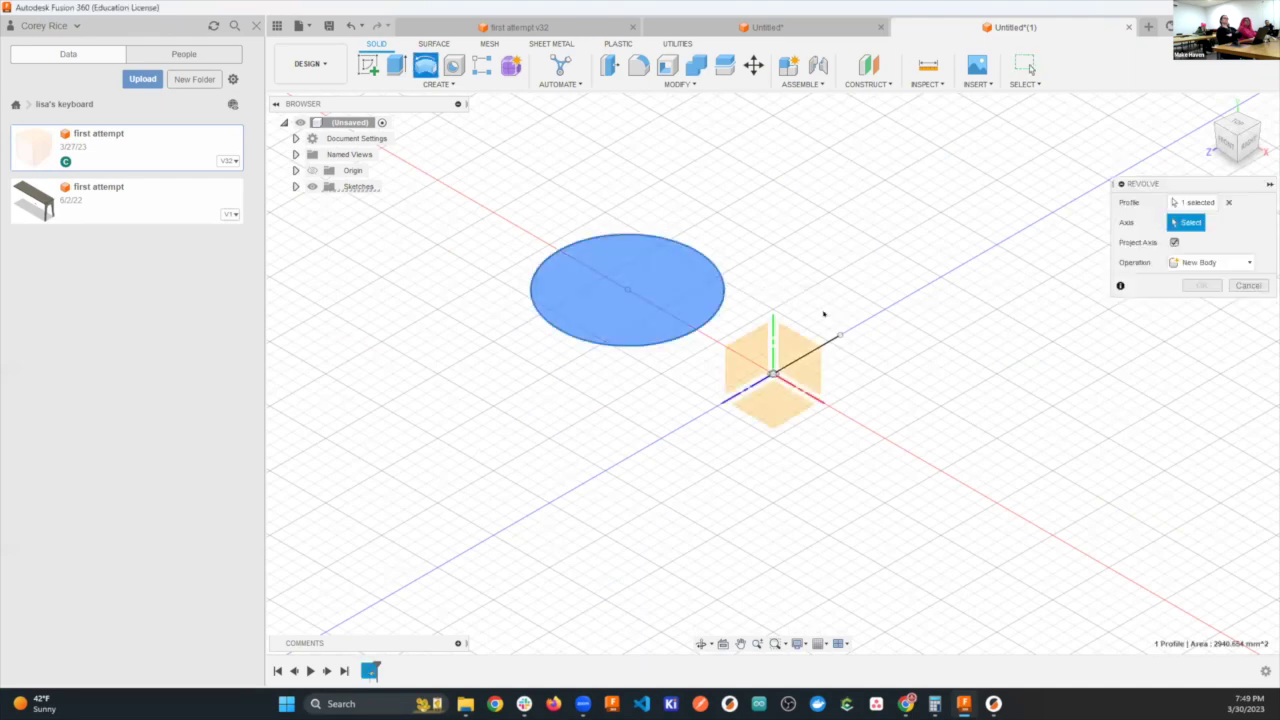
left_click(817, 345)
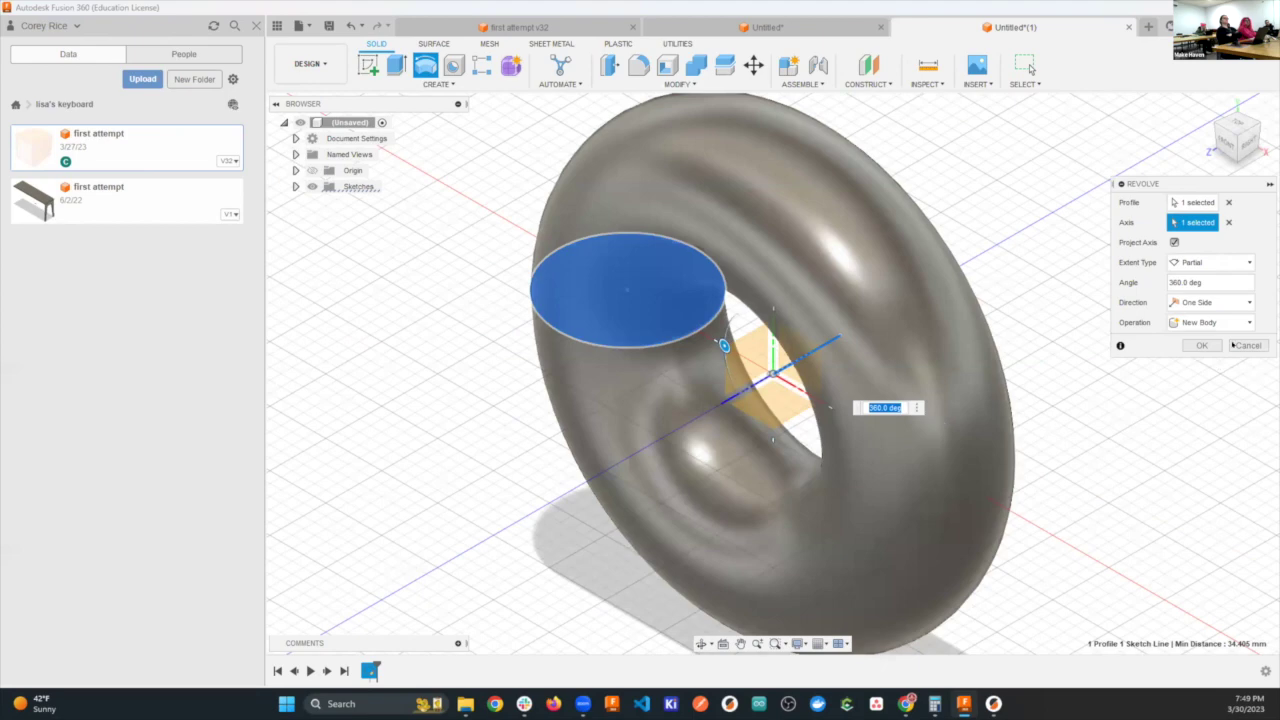
left_click(1201, 345)
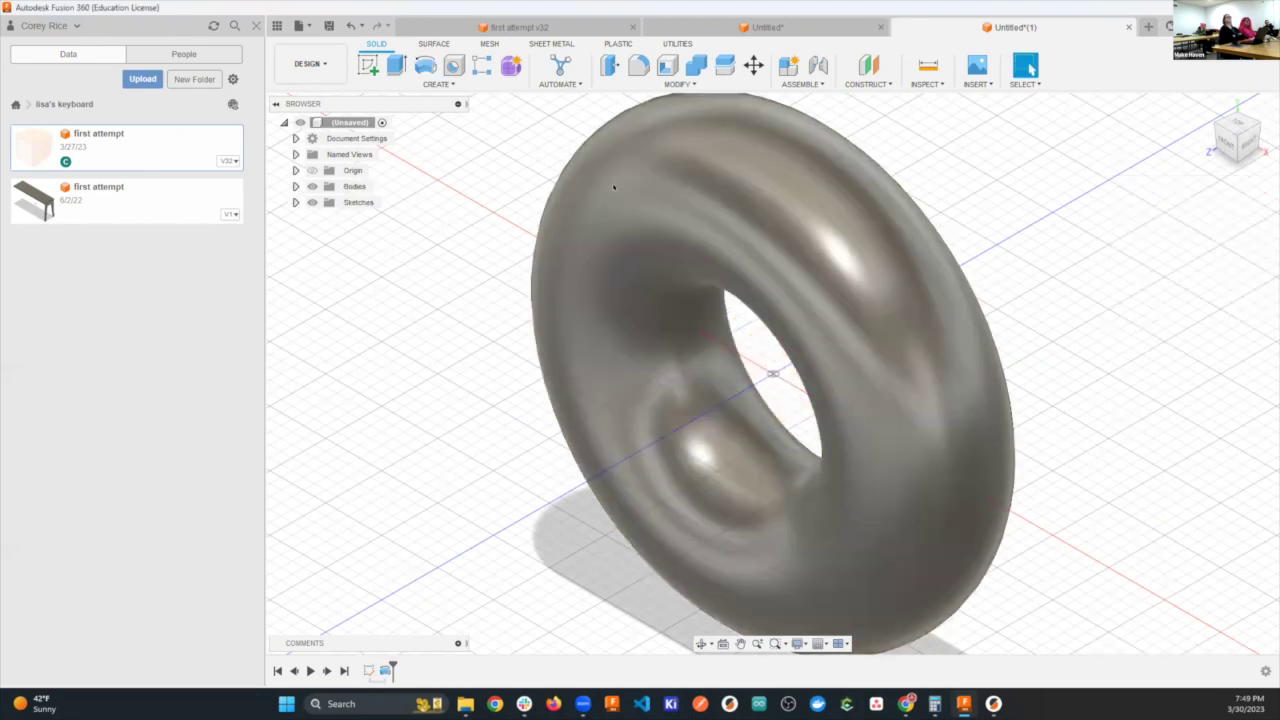
Open the Save As Mesh settings for the revolved body.
left_click(294, 186)
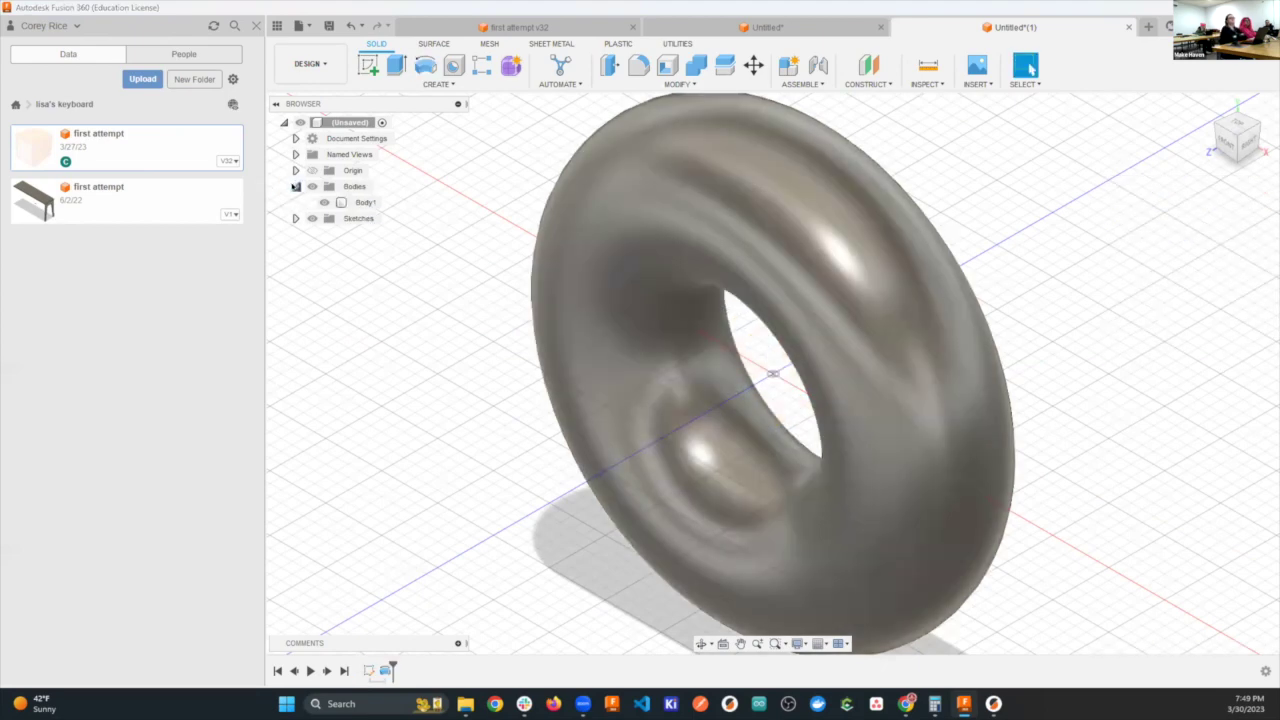
right_click(367, 203)
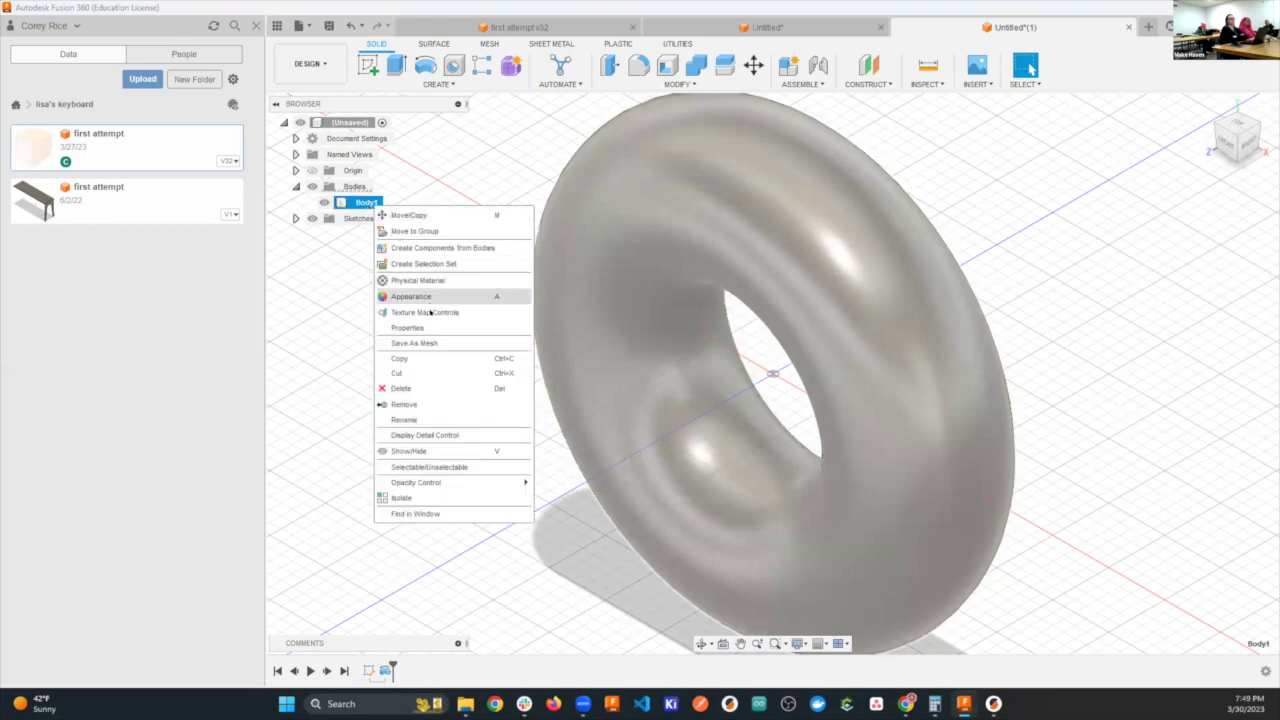
left_click(414, 343)
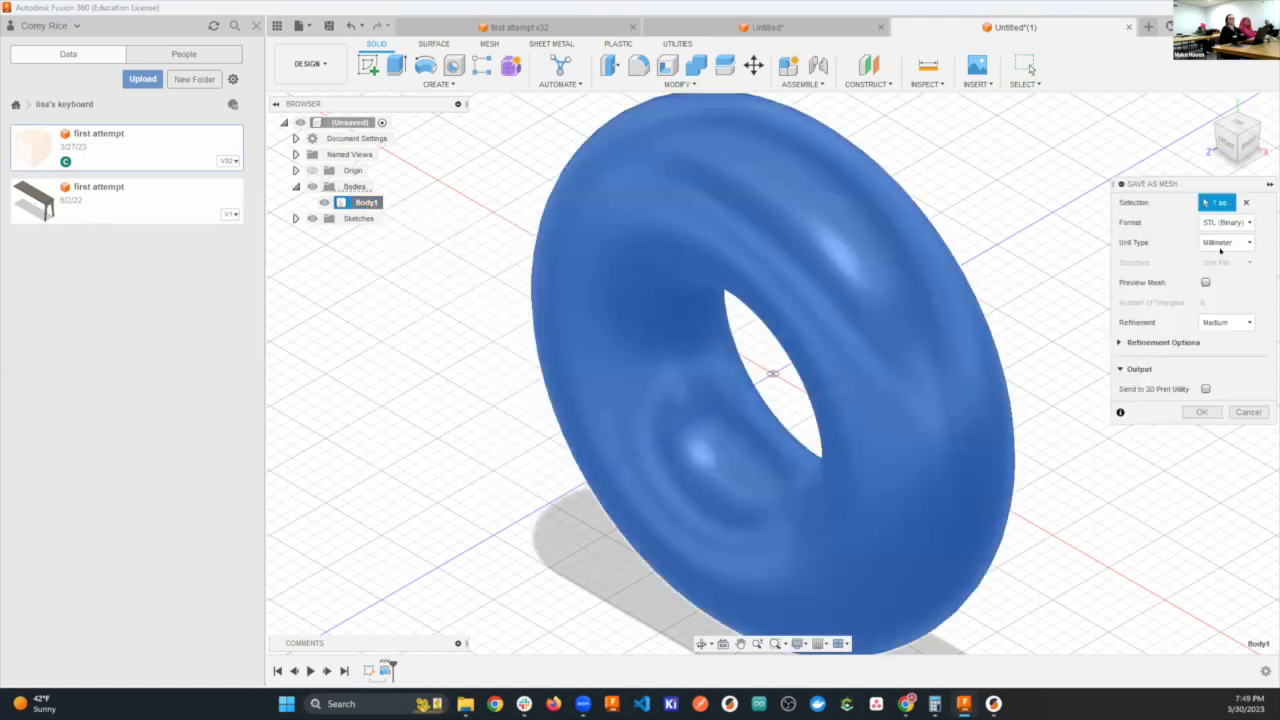
left_click(1206, 388)
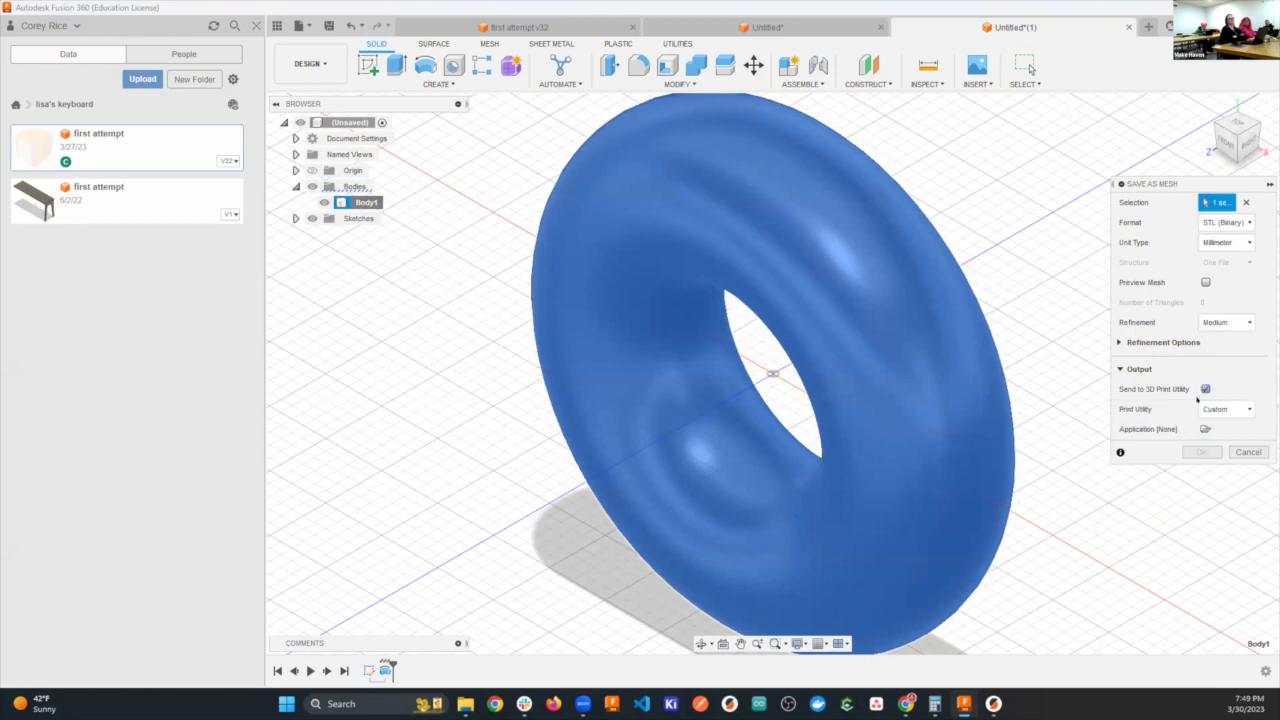
left_click(1226, 409)
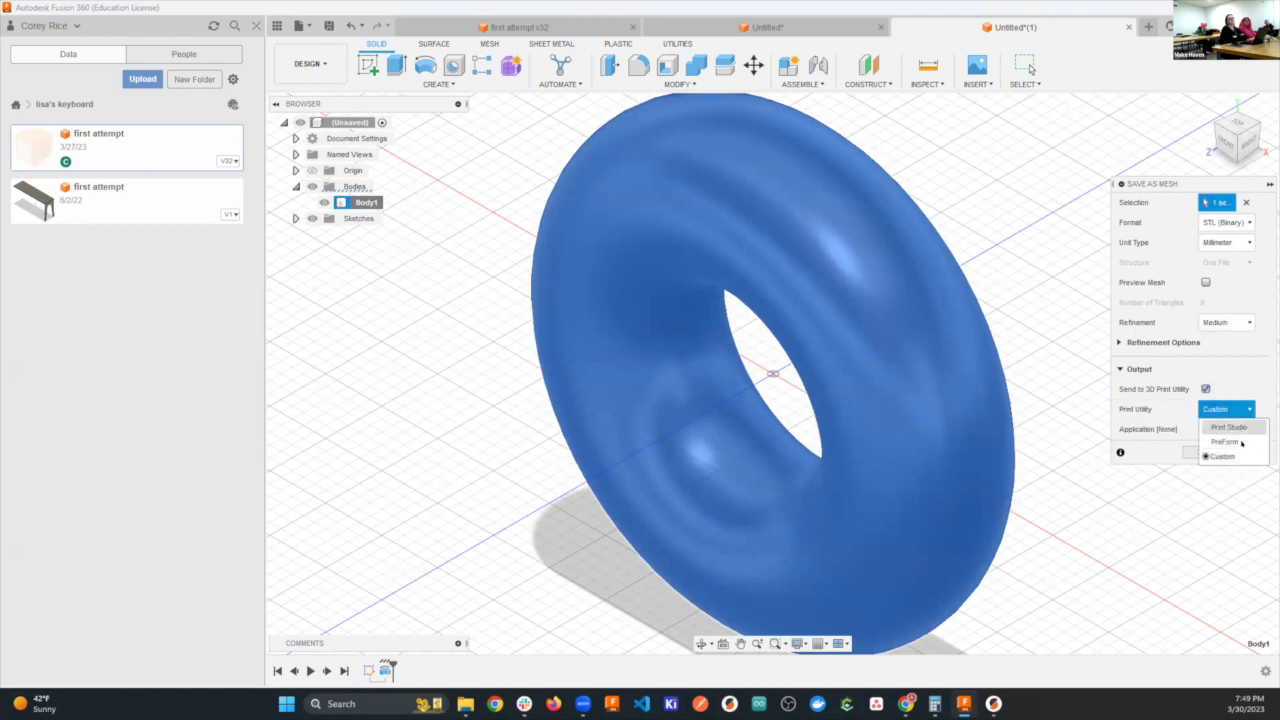
left_click(1222, 456)
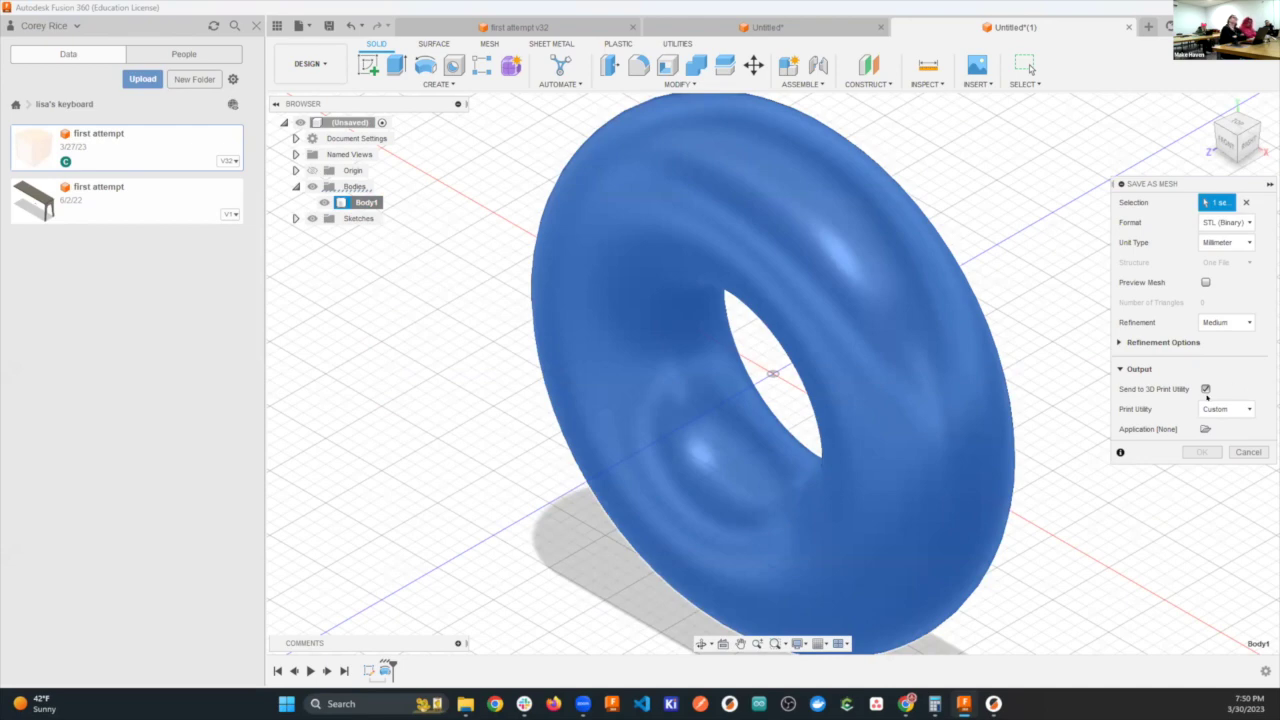
left_click(1206, 389)
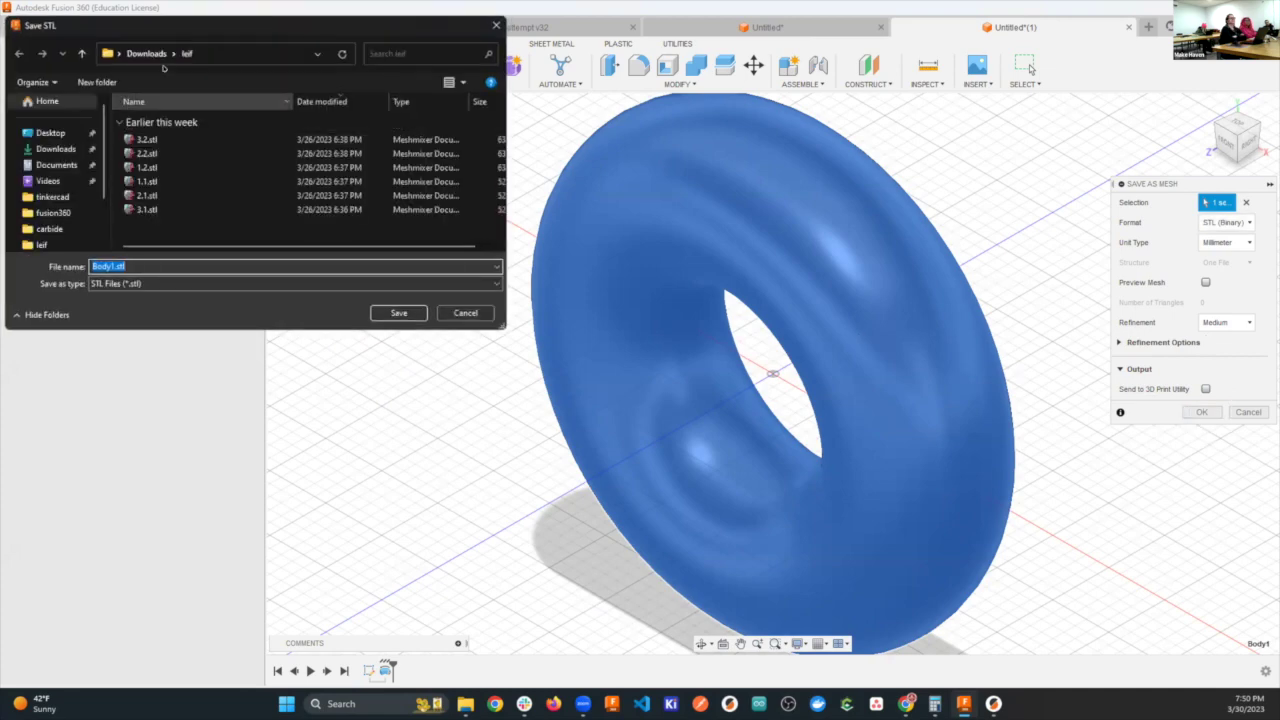
Save the mesh as an STL file named doughnut in the Downloads folder.
left_click(148, 54)
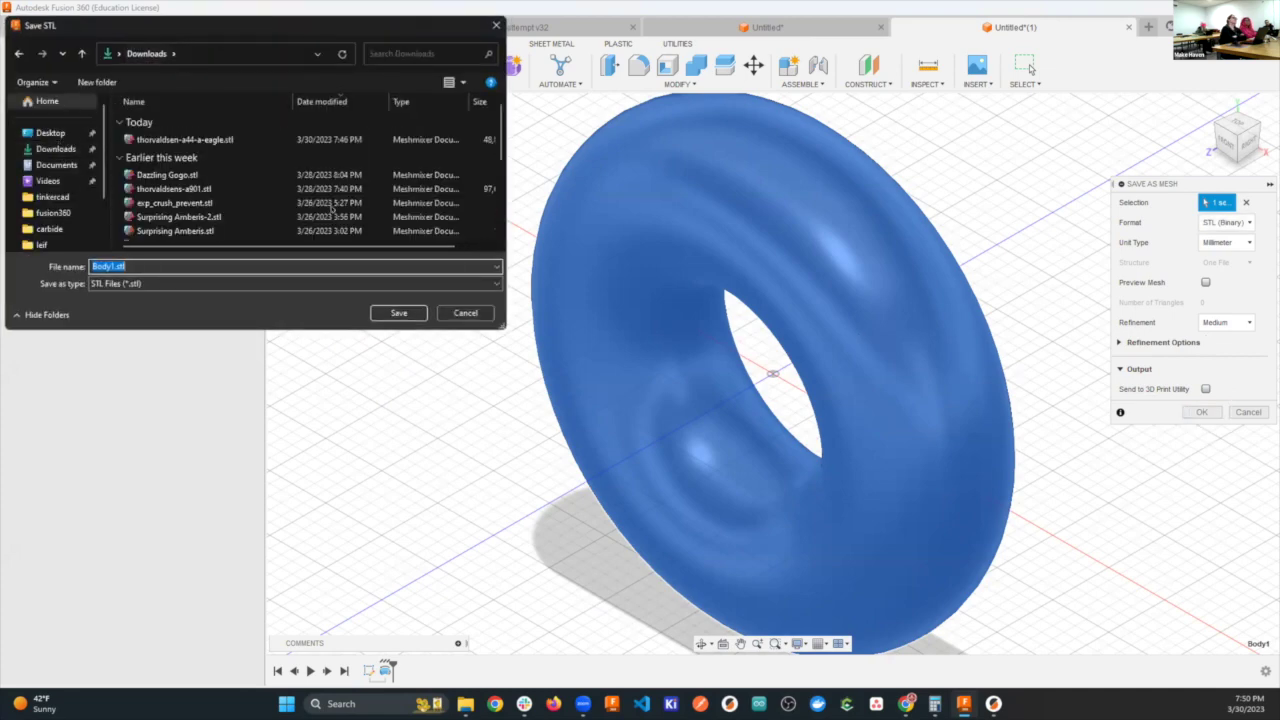
type("d")
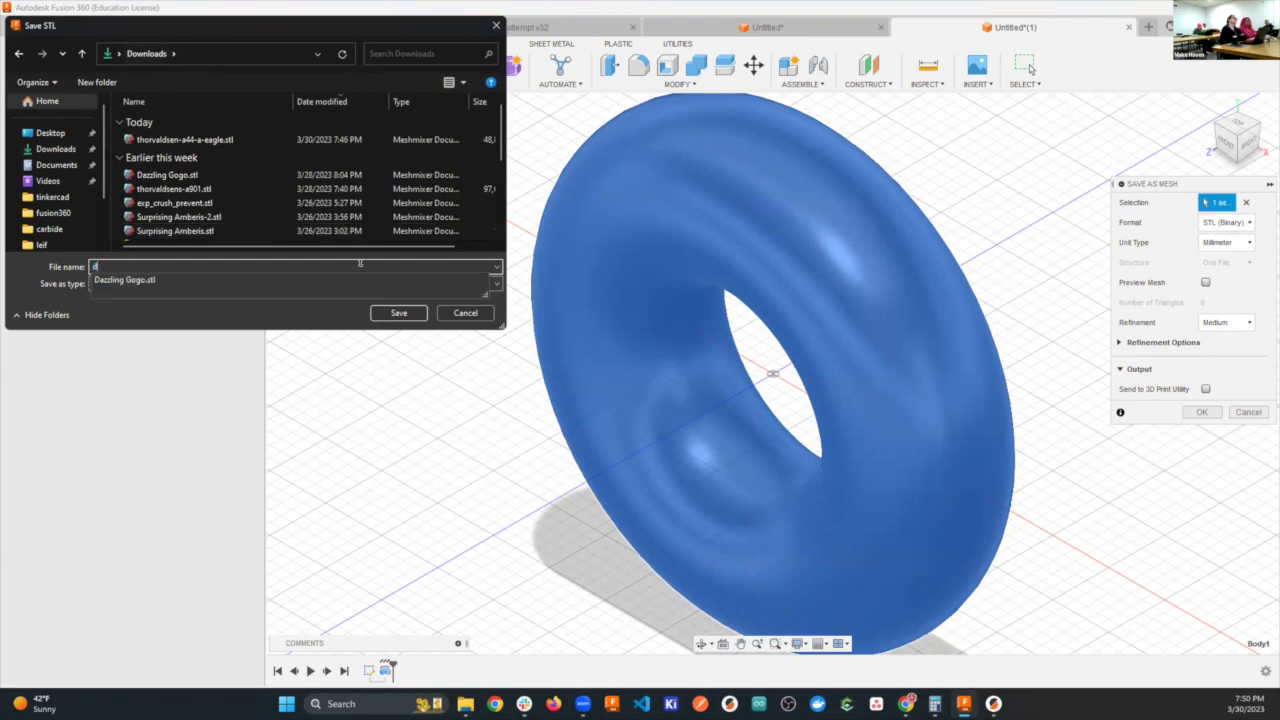
type("oughnut")
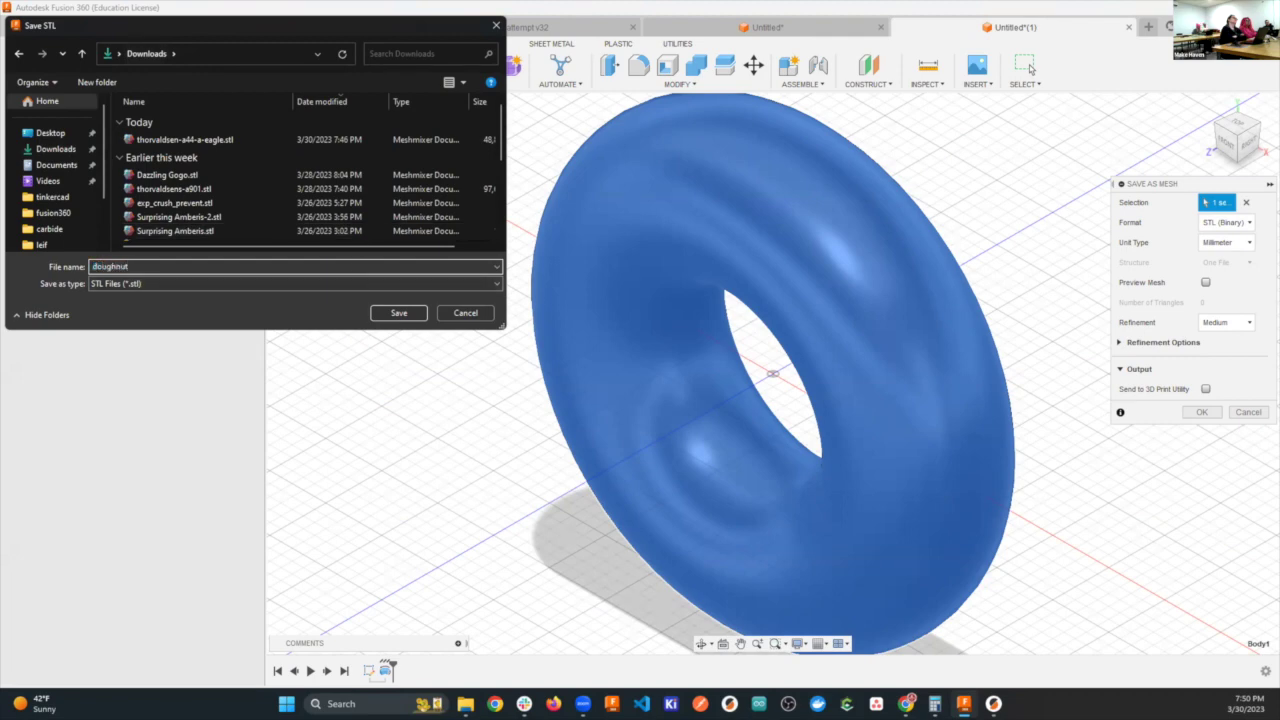
key("Return")
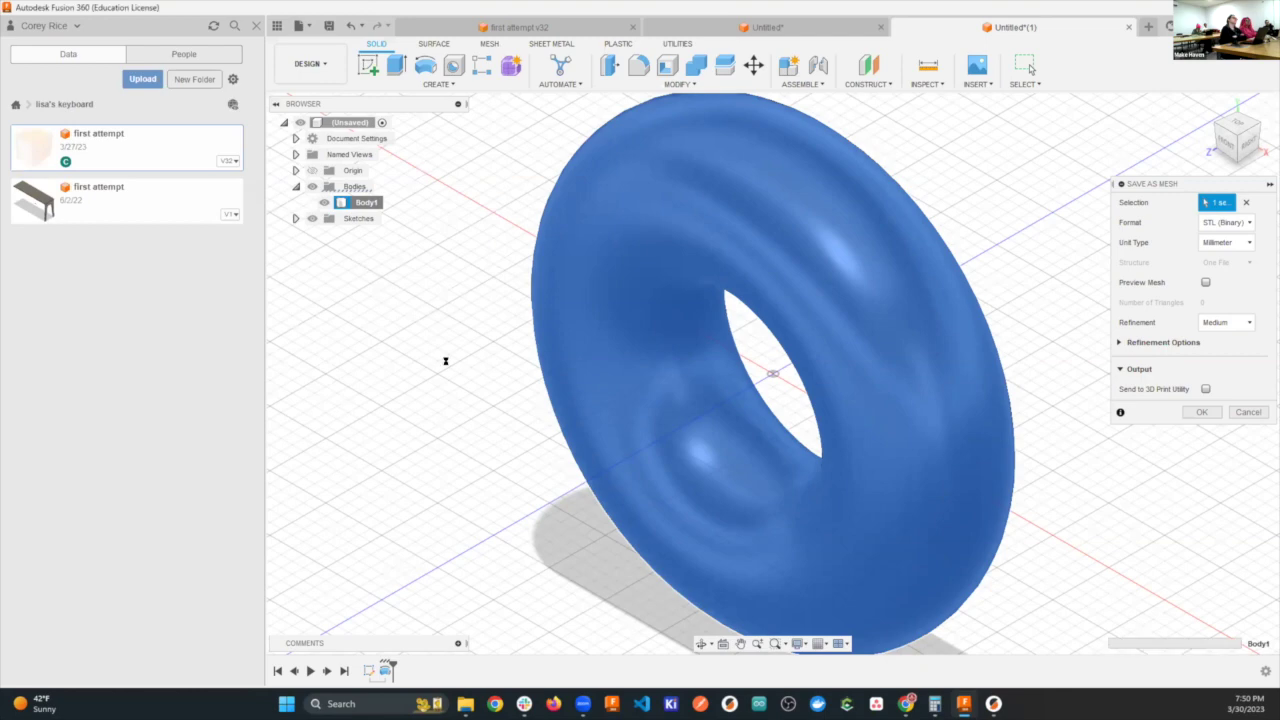
Switch to Slicer for Fusion 360, maximize its window and import doughnut.stl from the Downloads folder.
mouse_move(524, 703)
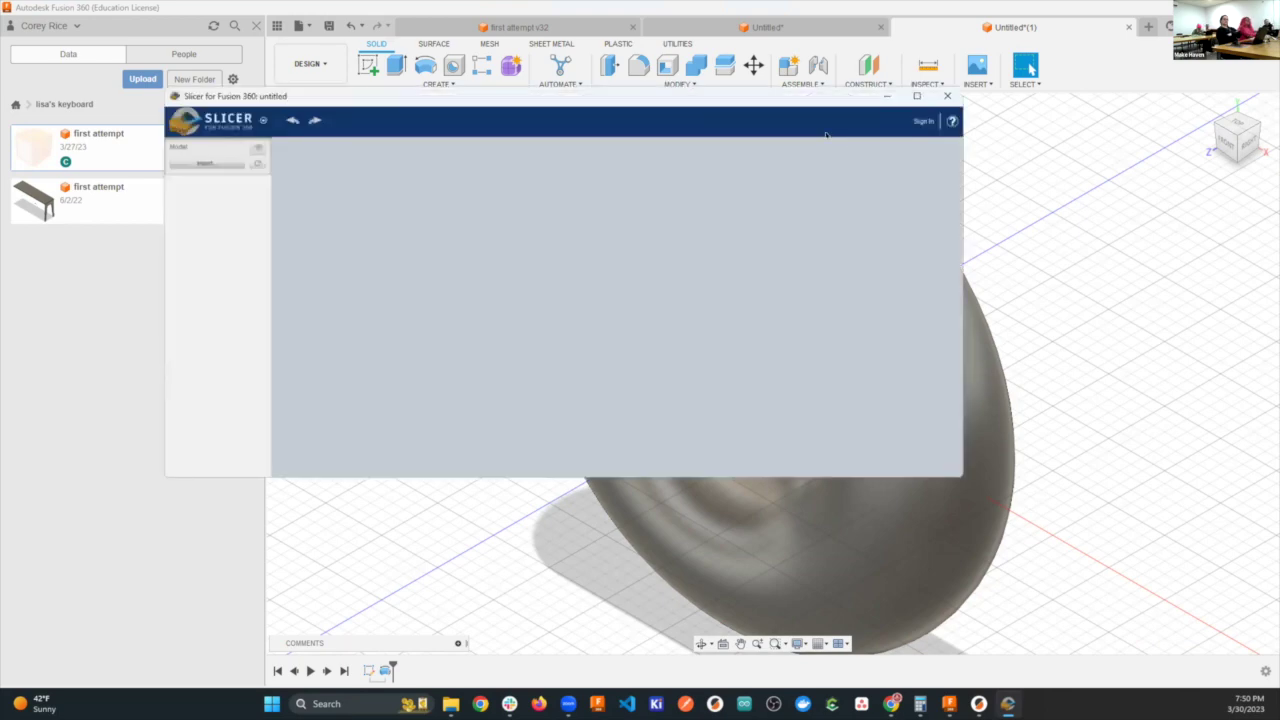
left_click(917, 96)
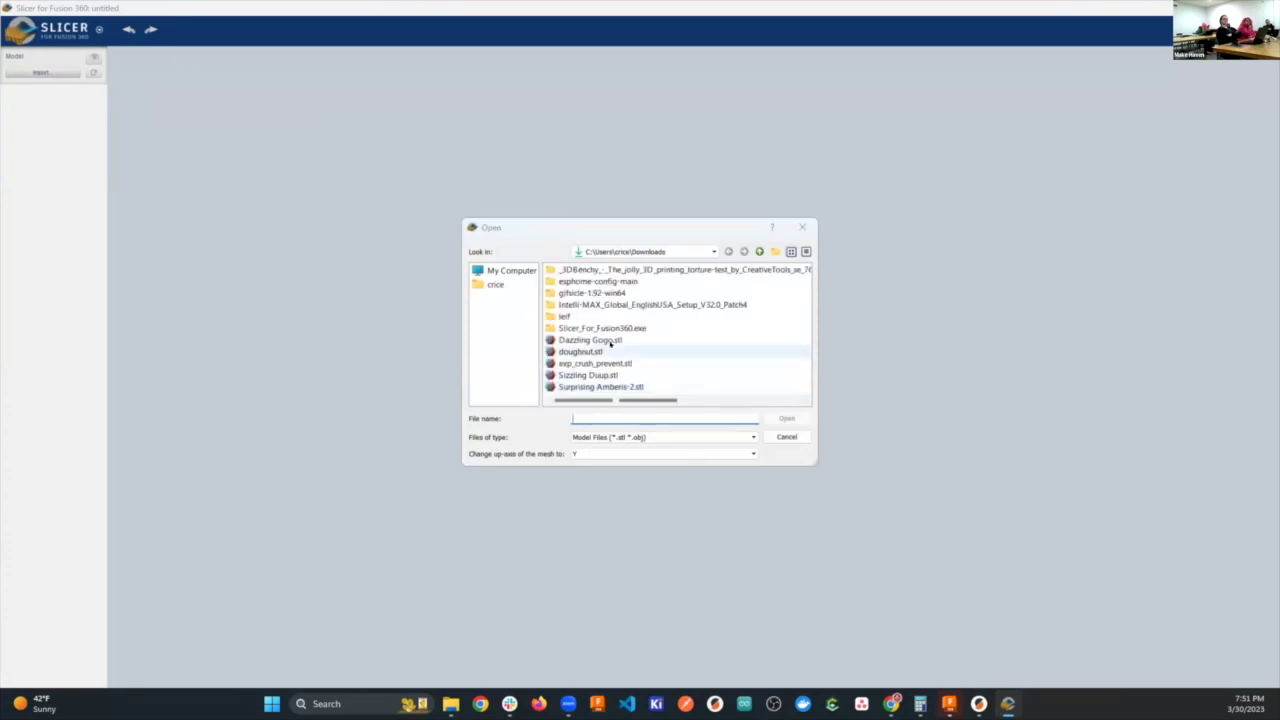
left_click(589, 352)
left_click(786, 418)
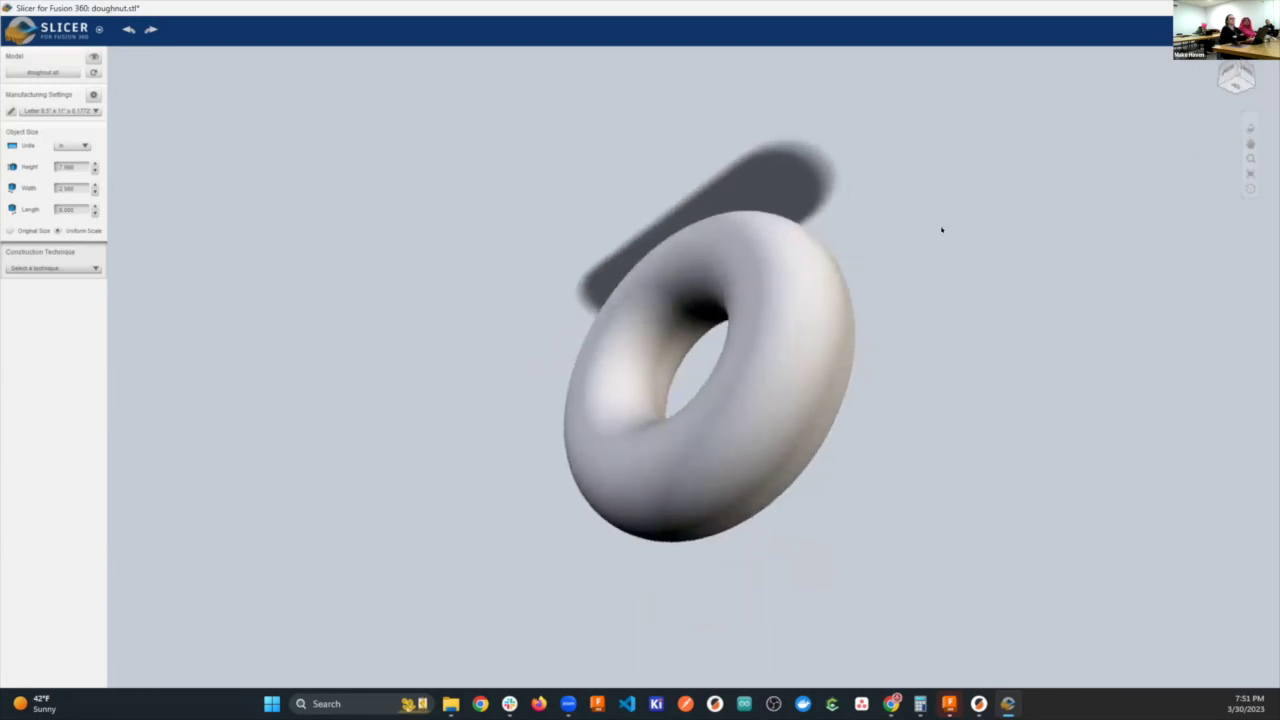
Apply the Stacked Slices construction technique to the doughnut and switch it to Interlocked Slices.
left_click(67, 265)
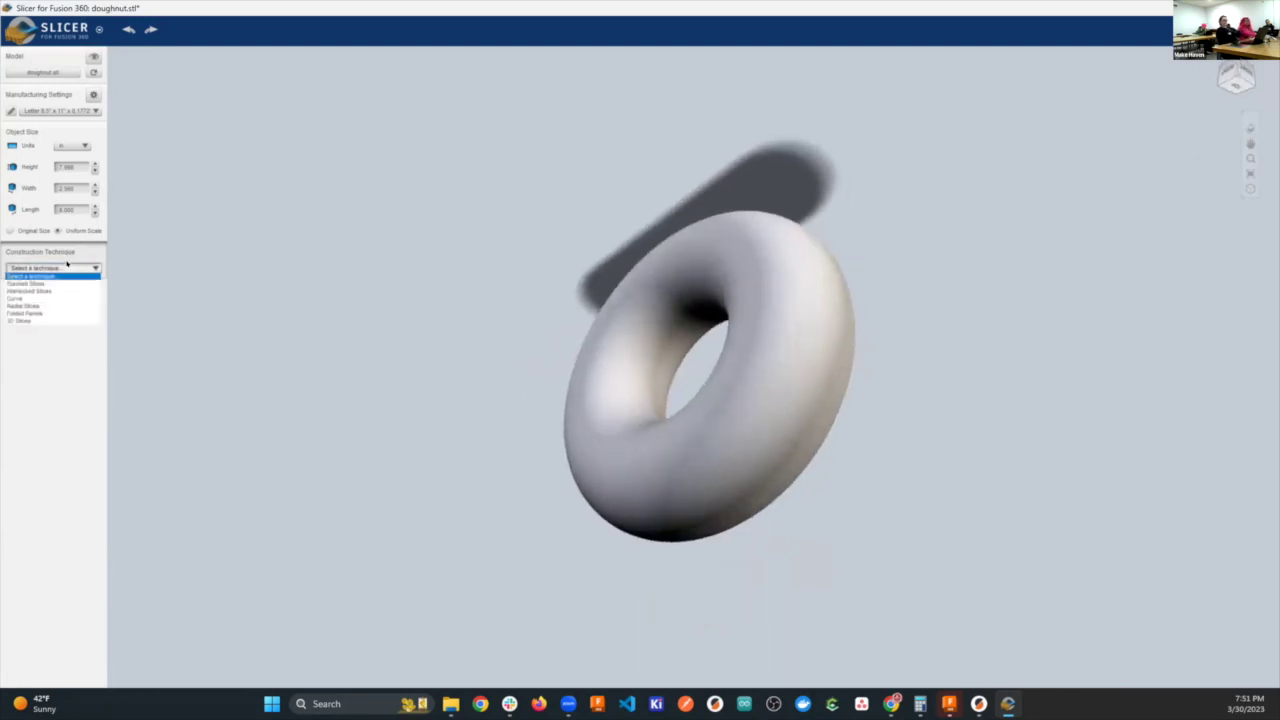
left_click(97, 283)
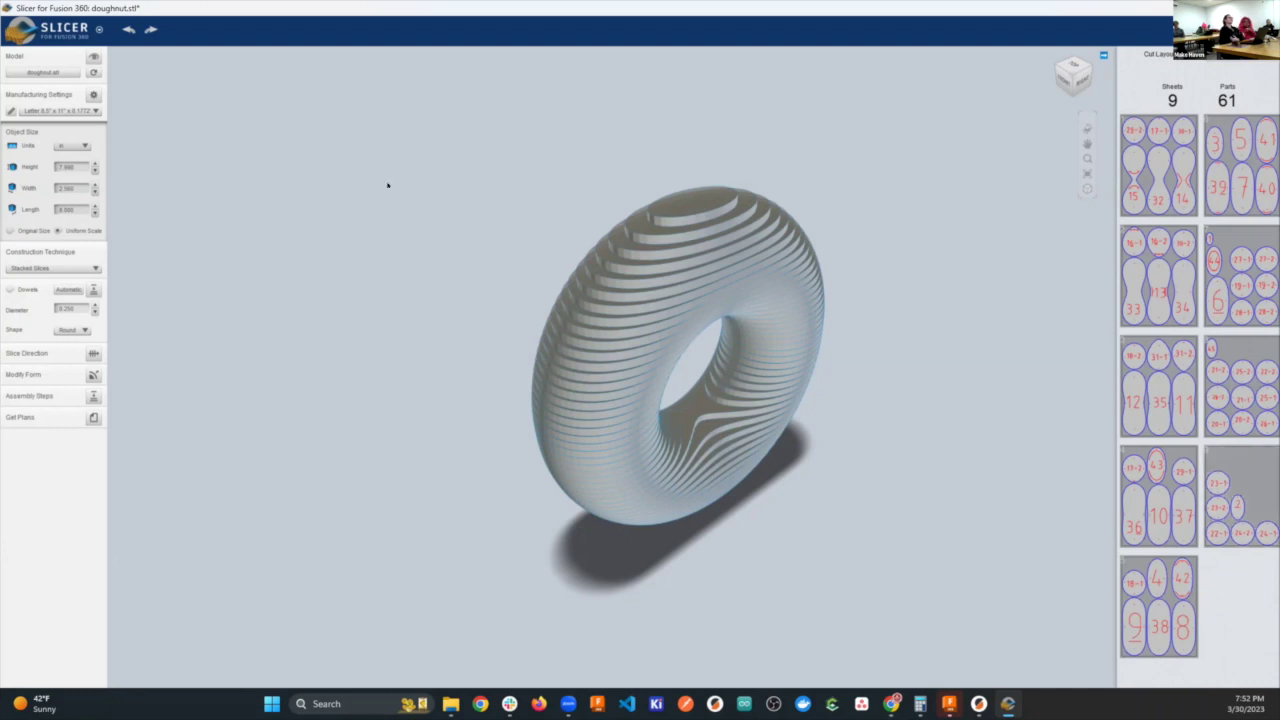
left_click(65, 268)
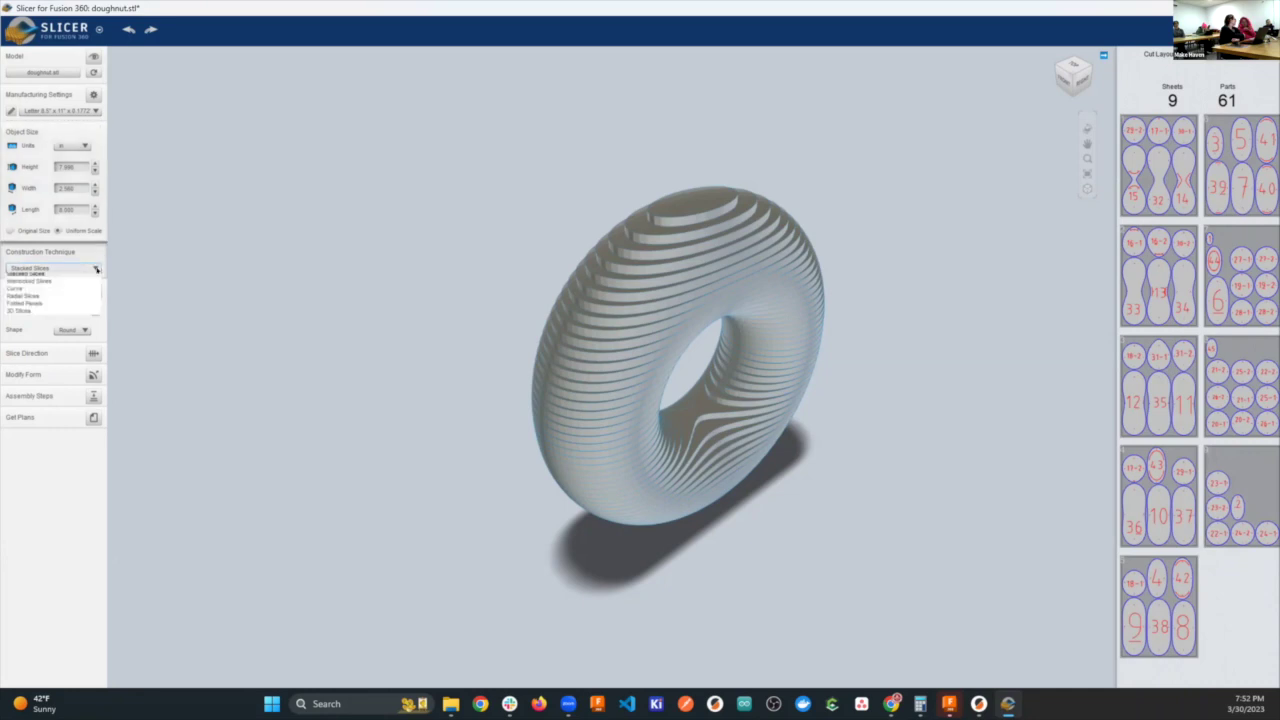
left_click(55, 290)
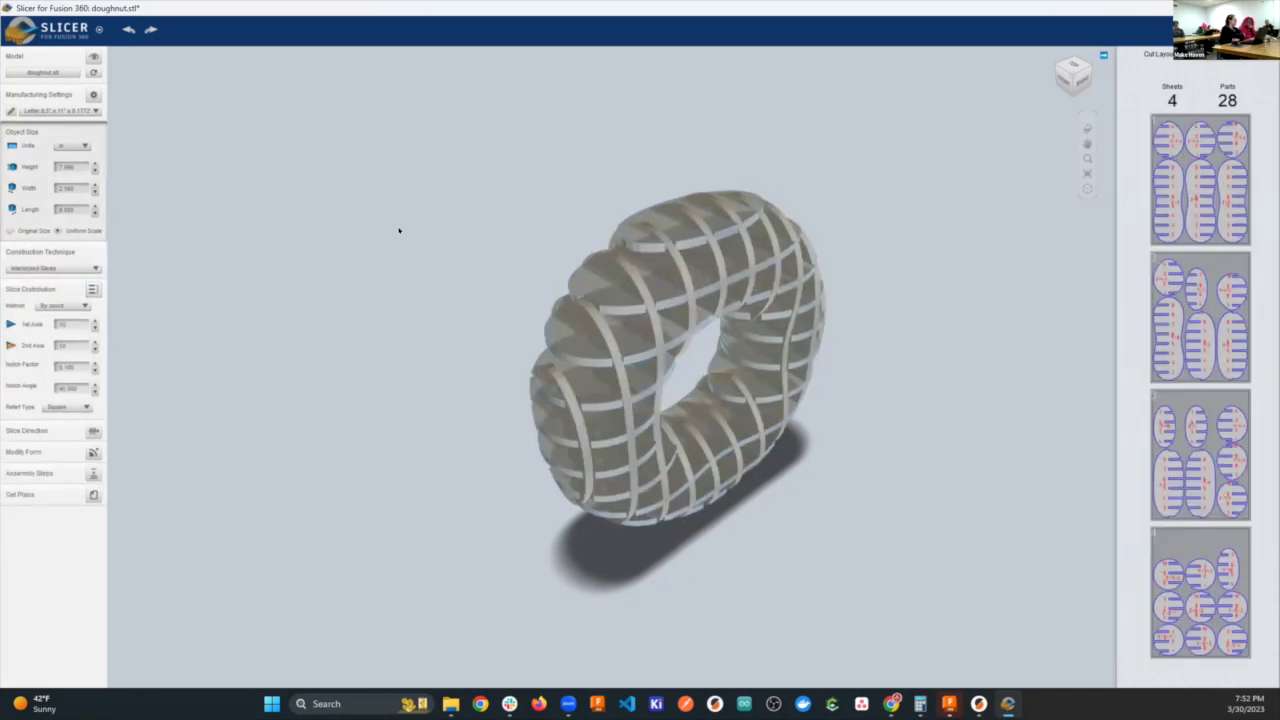
Try different 1st Axis slice counts on the interlocked doughnut, going down to 2.
left_click_drag(1072, 80, 834, 185)
left_click(1075, 76)
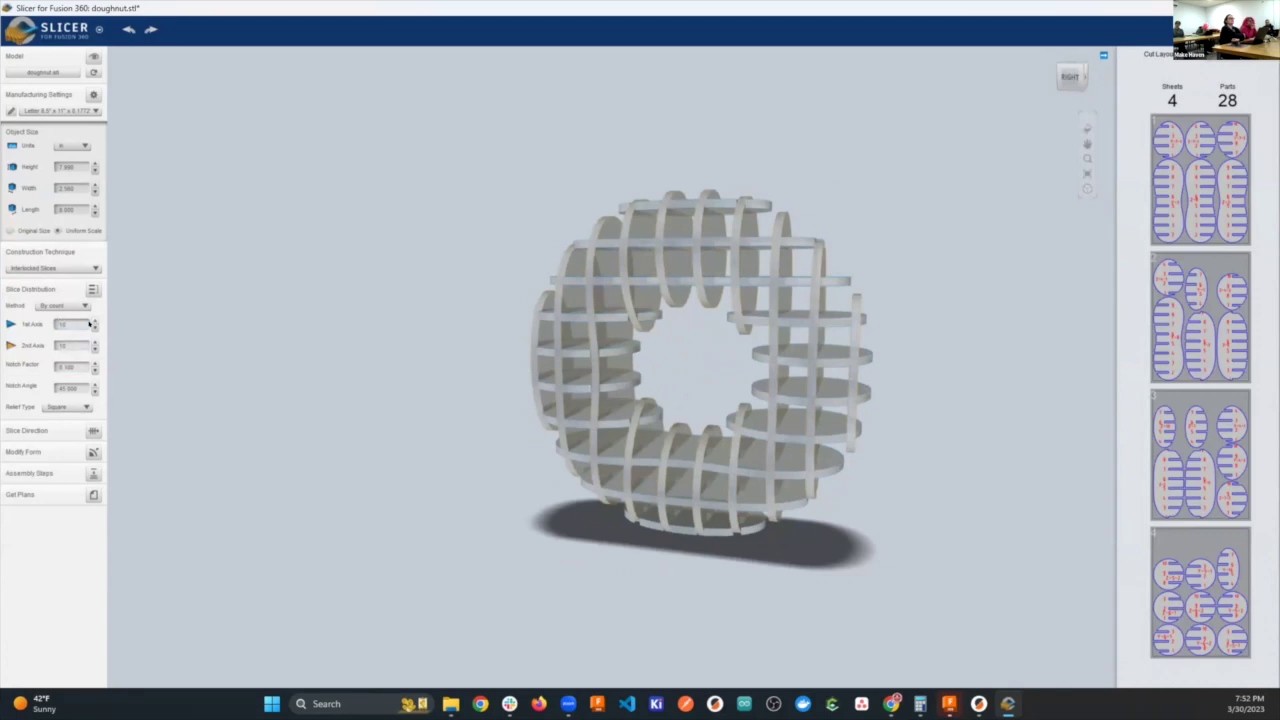
left_click(94, 322)
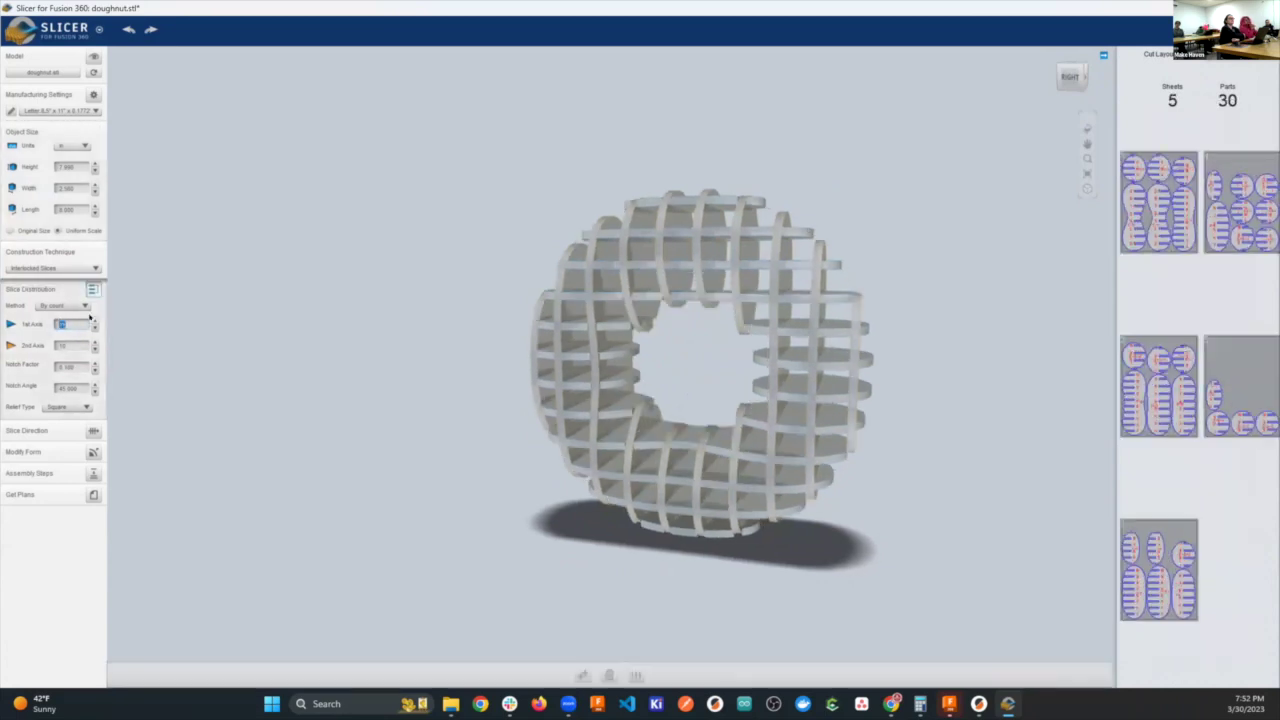
left_click(94, 322)
left_click(94, 328)
left_click(94, 328)
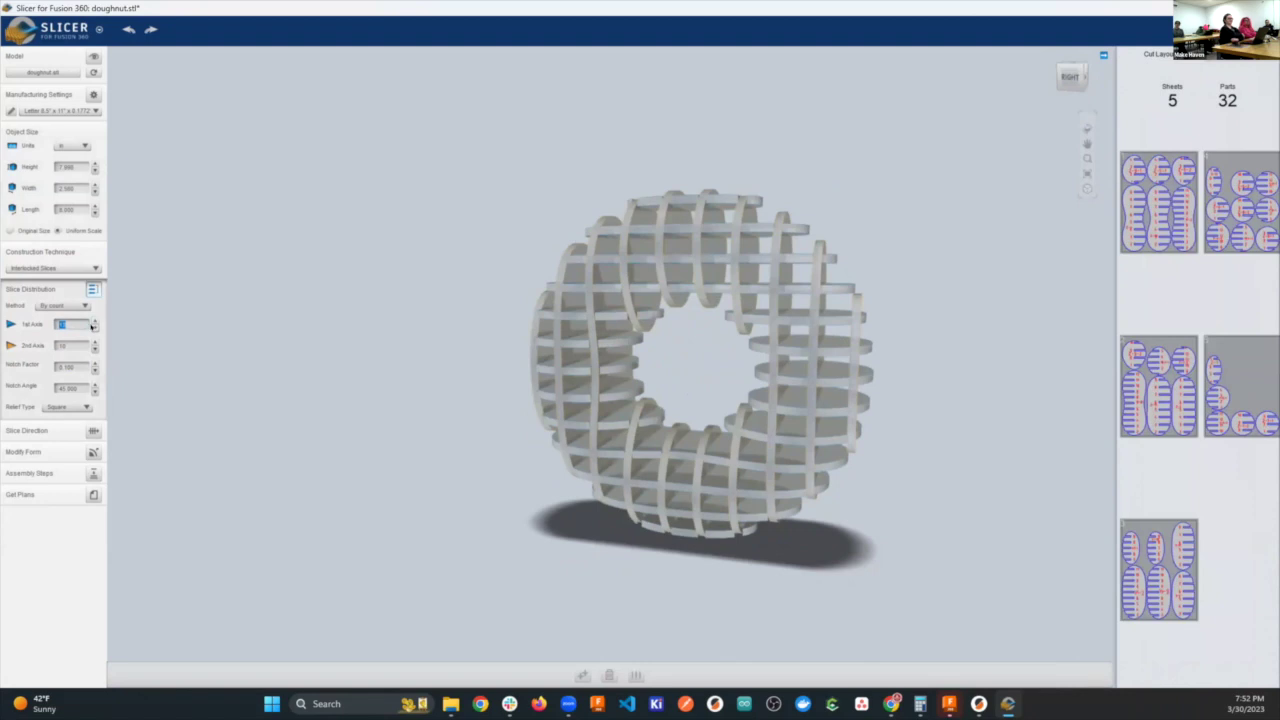
left_click(94, 328)
left_click(94, 328)
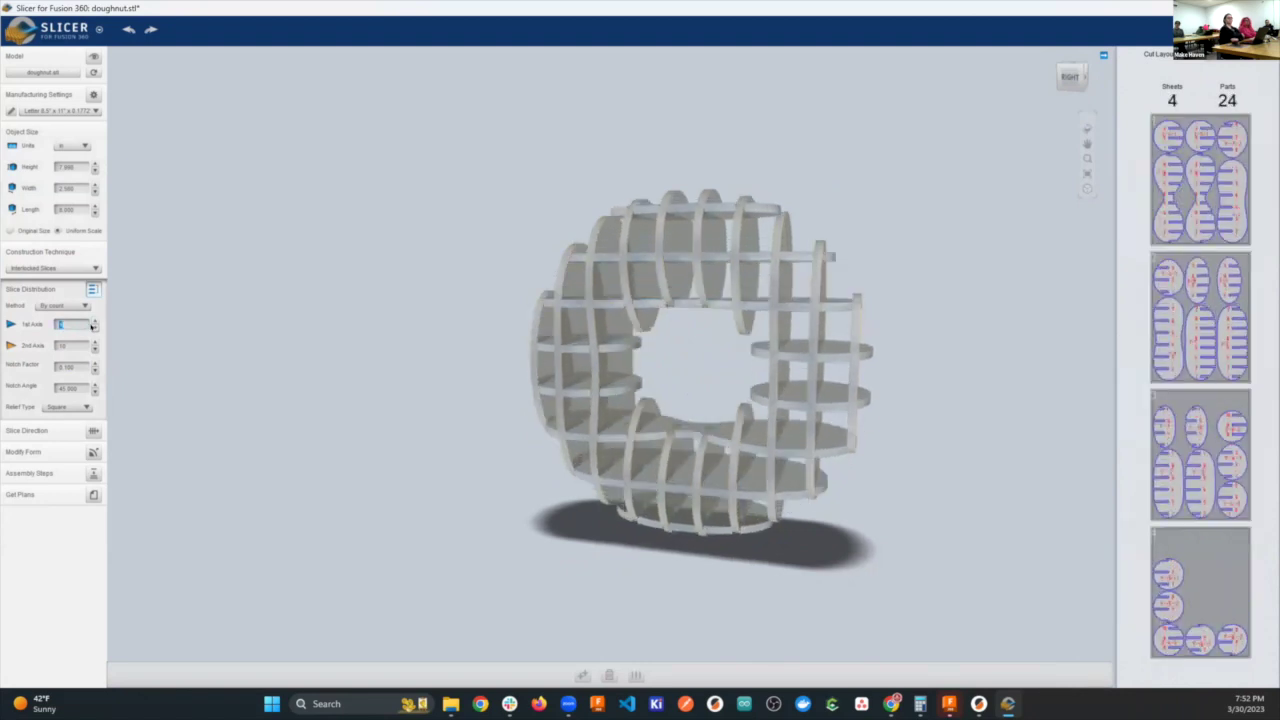
left_click(94, 328)
left_click(94, 328)
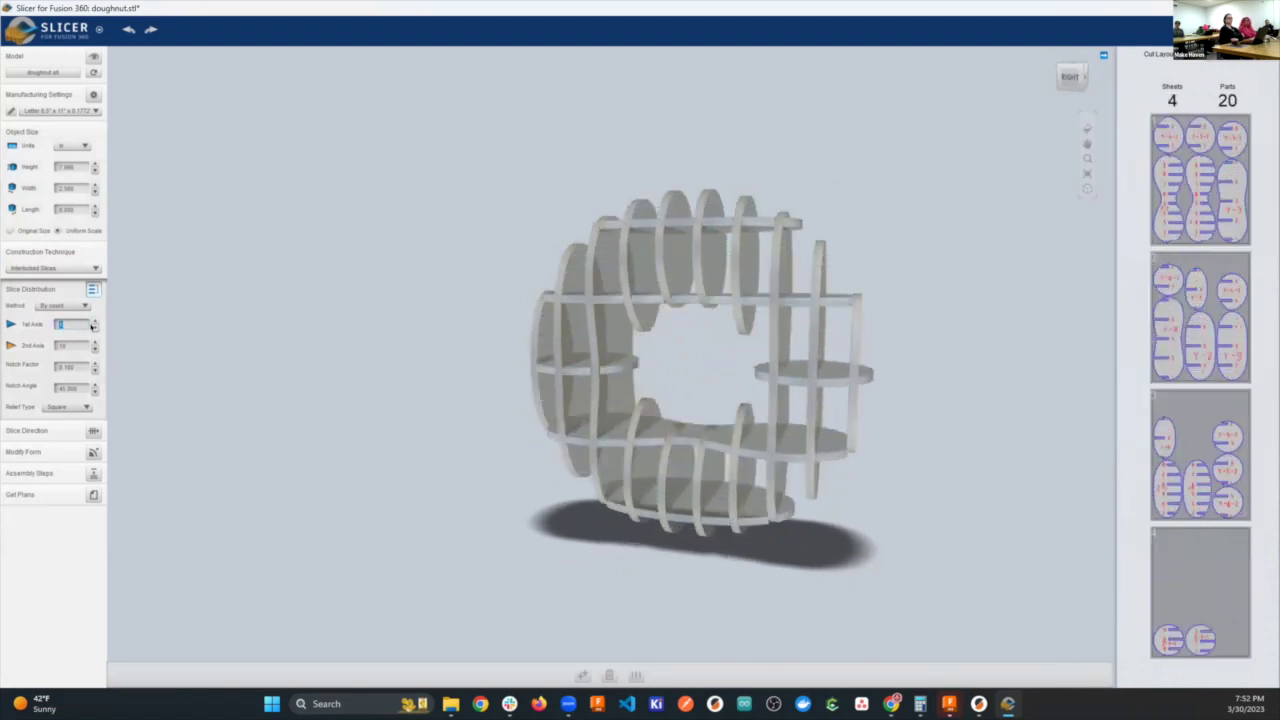
left_click(94, 328)
left_click(94, 328)
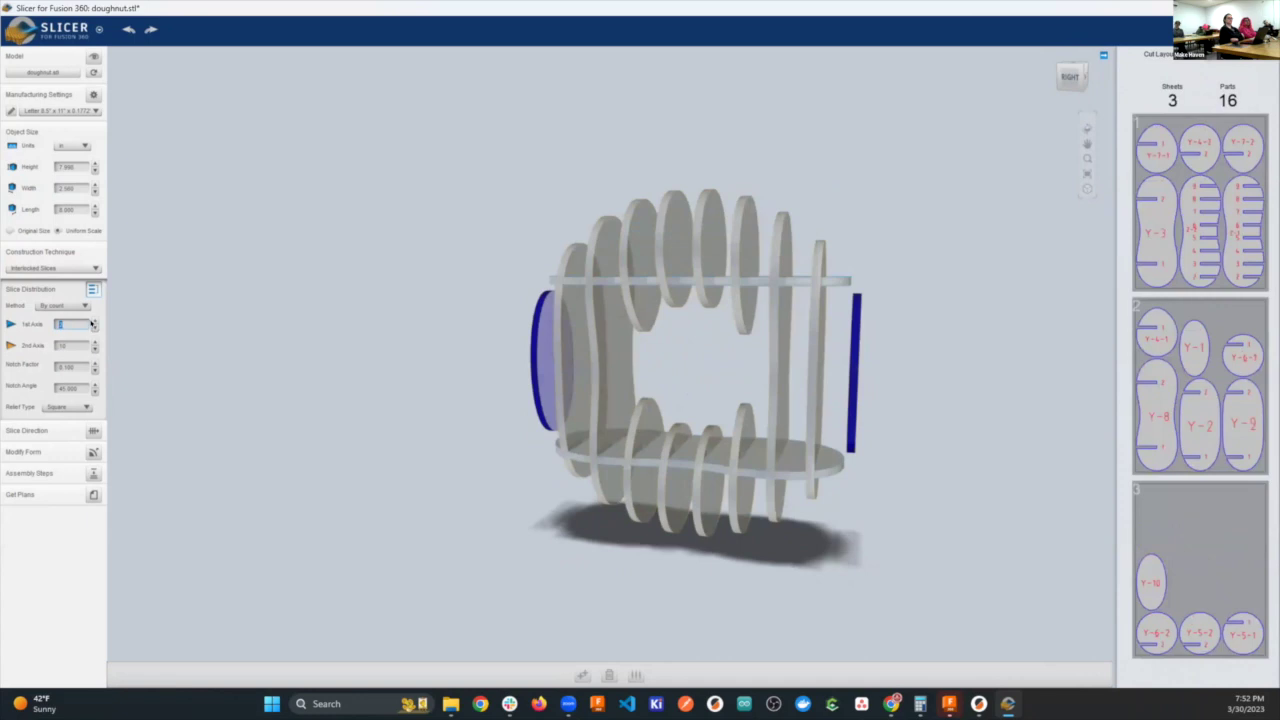
Raise the doughnut's 1st Axis slice count to 9.
left_click(93, 321)
left_click(93, 321)
left_click(93, 321)
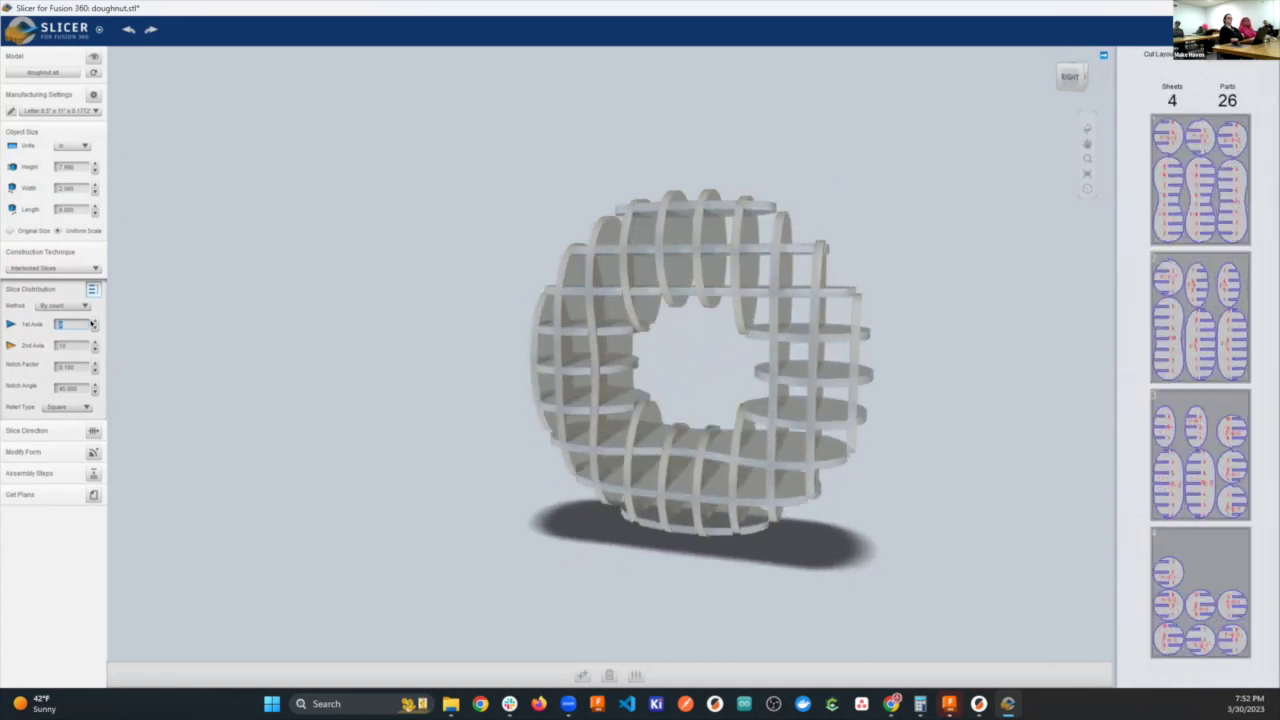
Raise the doughnut's 1st Axis slice count by one and set the manufacturing material to matte_board.
left_click(93, 321)
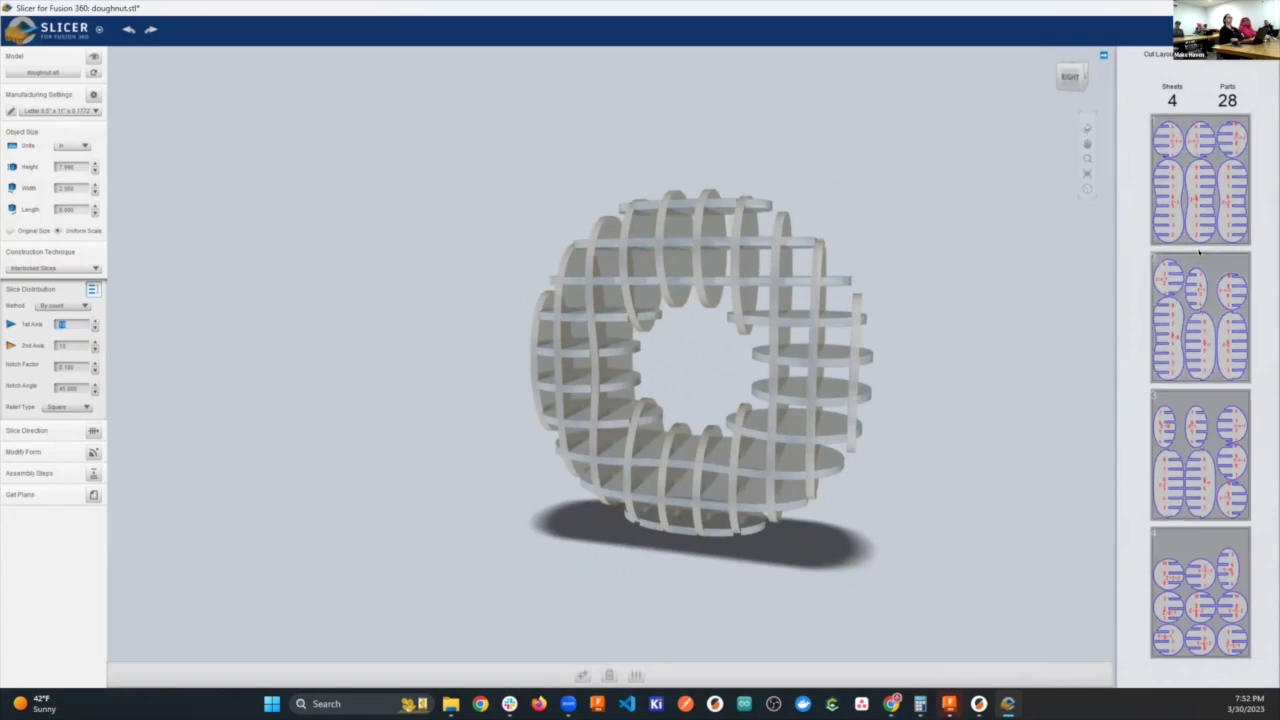
left_click(62, 111)
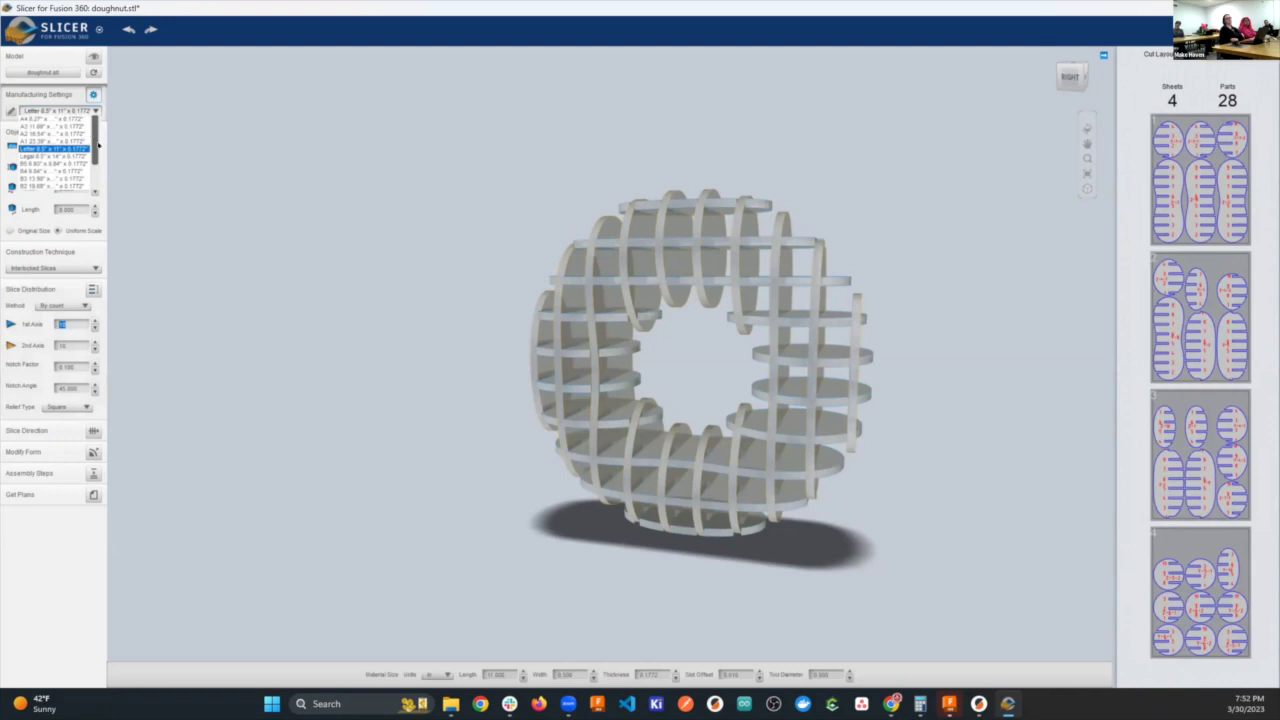
left_click_drag(92, 130, 93, 155)
left_click(34, 186)
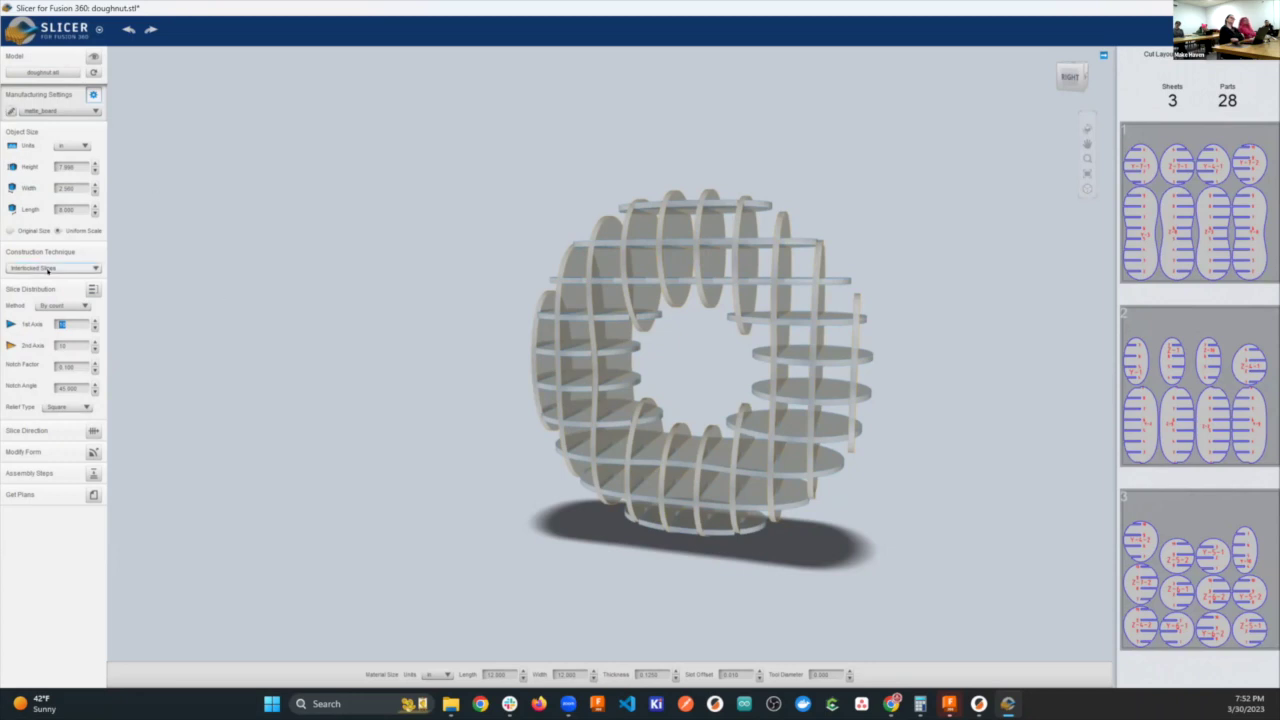
Apply the Radial Slices construction technique to the doughnut and inspect the sliced result from several angles.
left_click(79, 269)
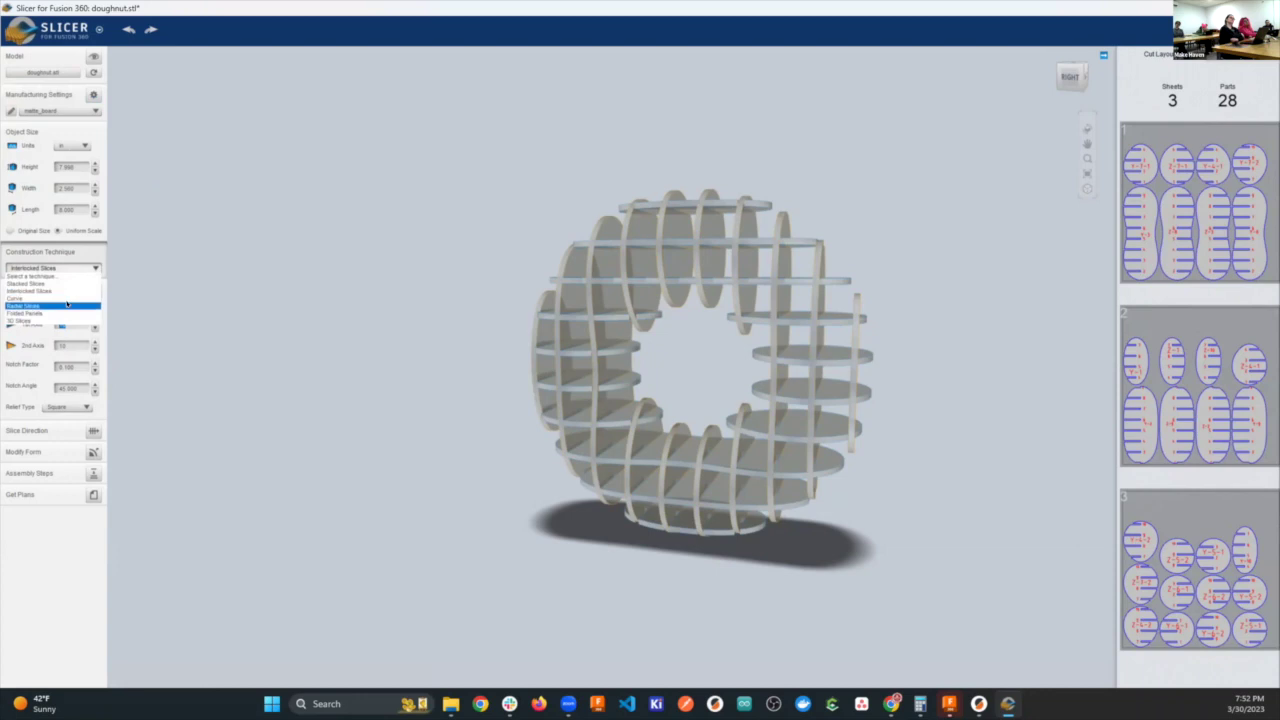
left_click(66, 305)
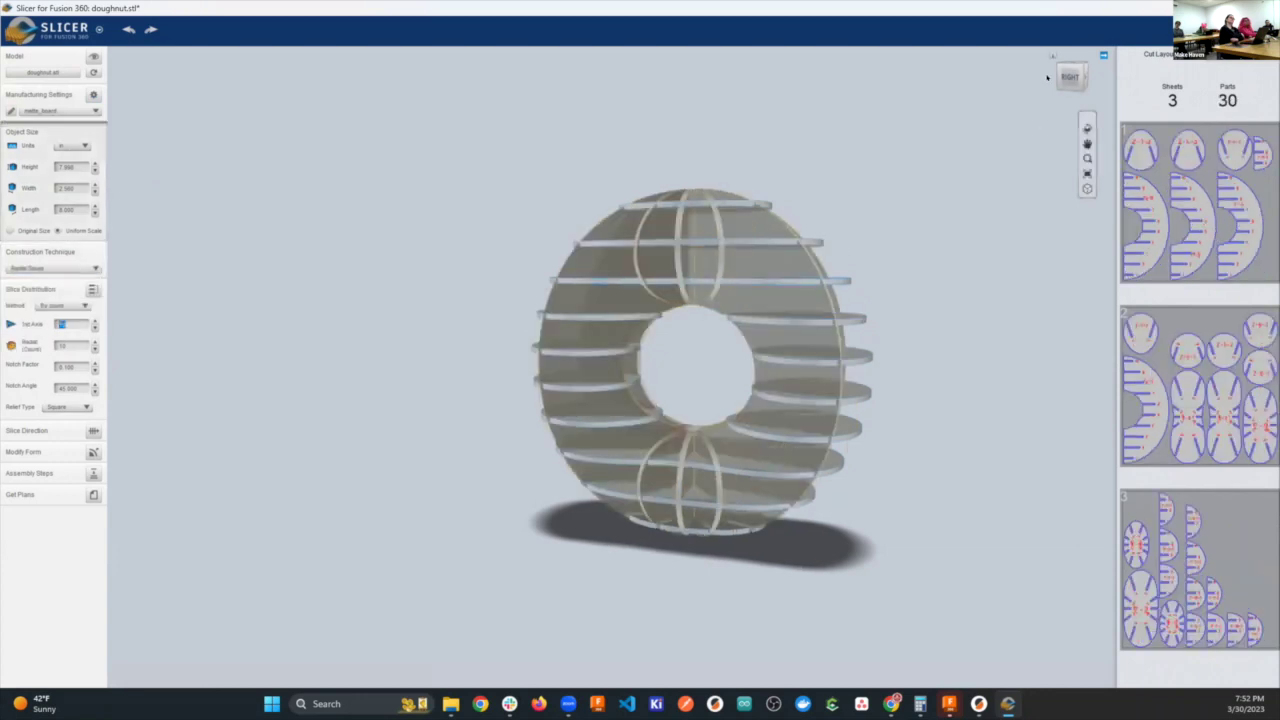
left_click_drag(1080, 67, 975, 220)
left_click(1072, 68)
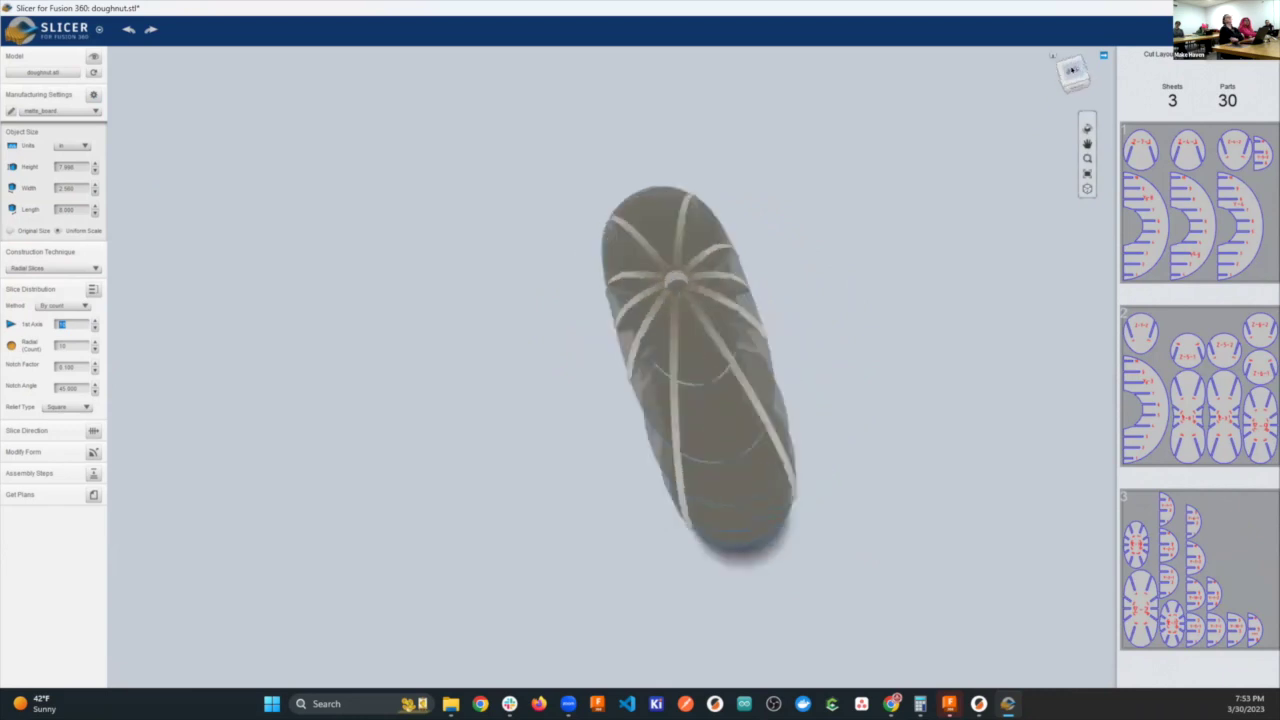
left_click(1072, 66)
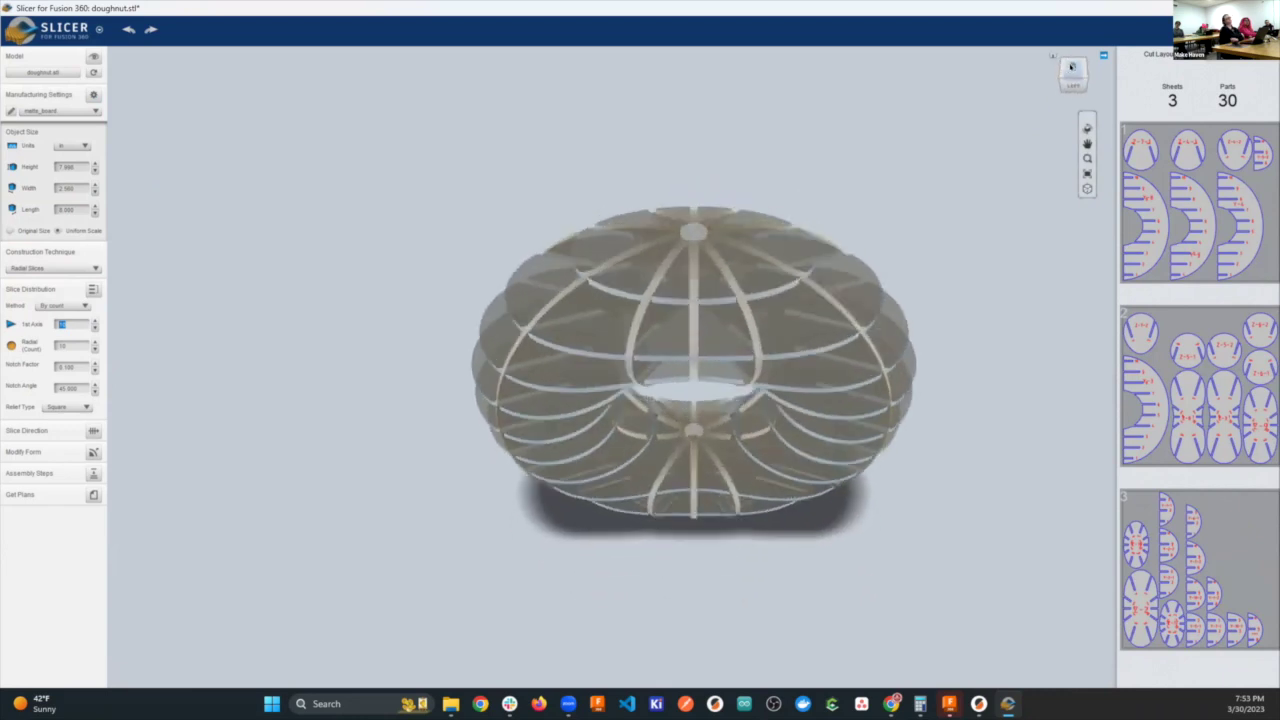
left_click(1082, 89)
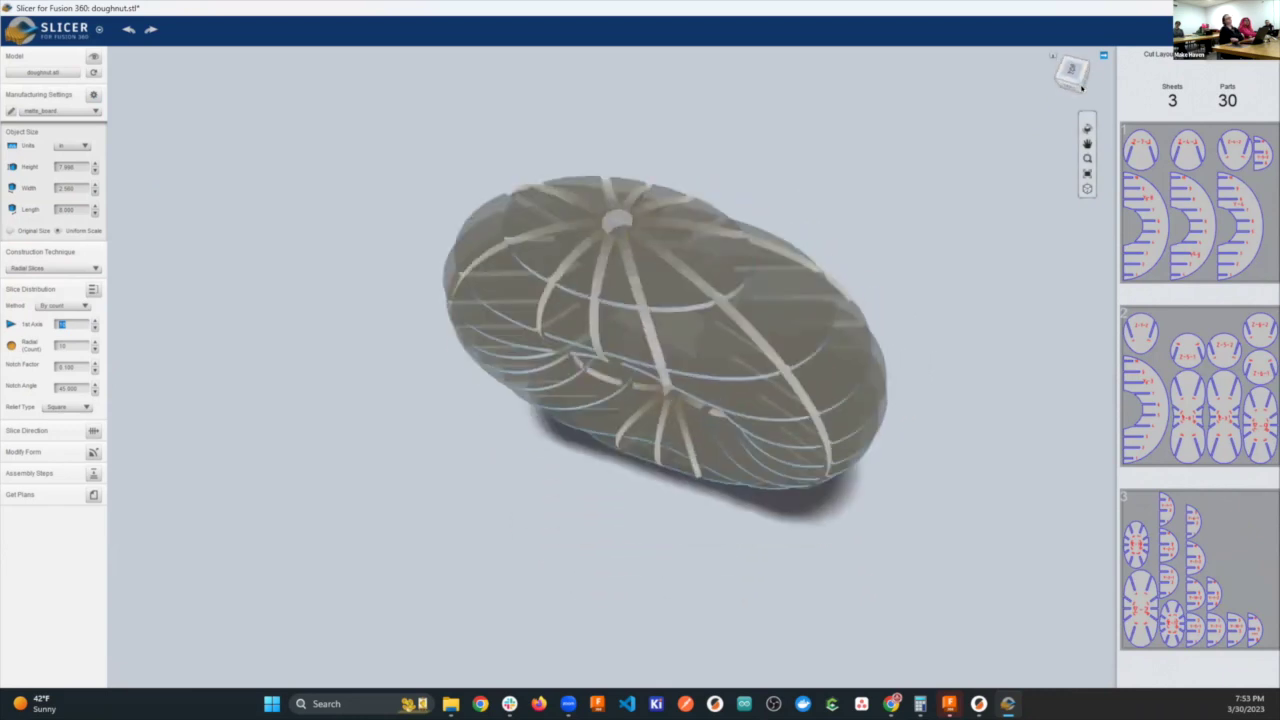
Rotate the radial slice direction onto the axis of the doughnut's hole, then try other slice direction angles.
left_click(93, 430)
mouse_move(665, 217)
left_click_drag(700, 203, 543, 447)
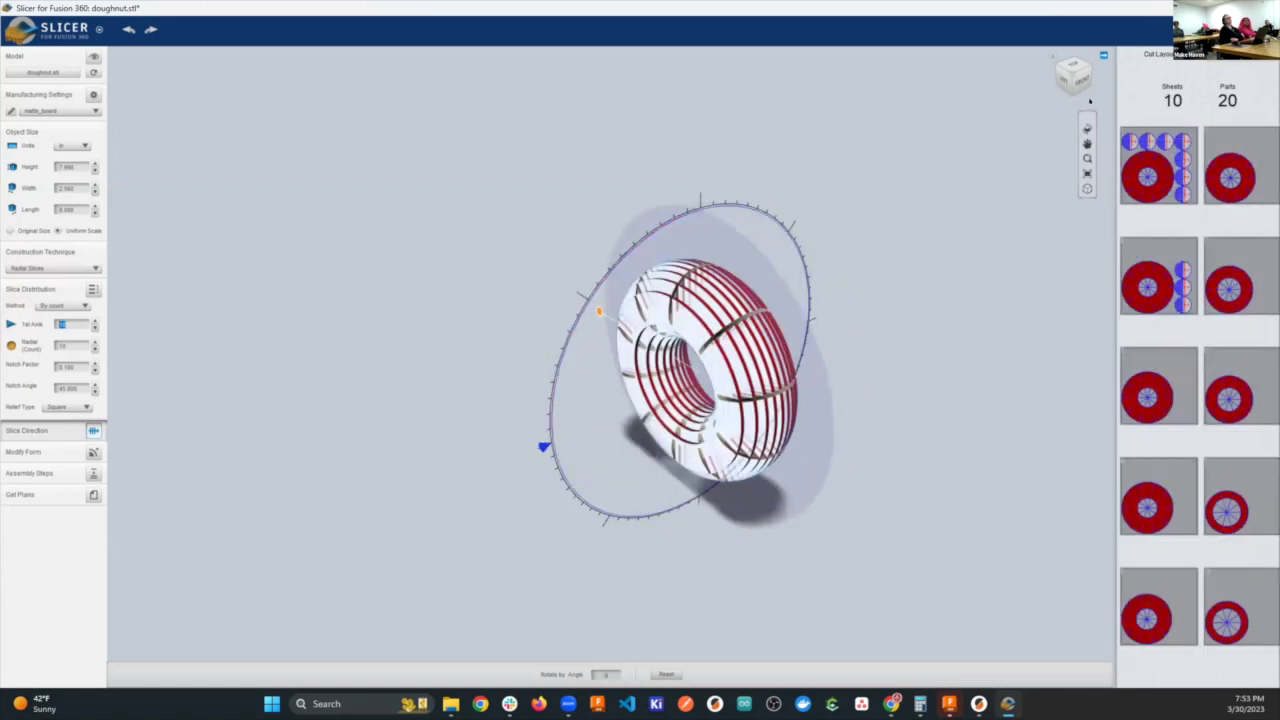
left_click_drag(820, 255, 769, 231)
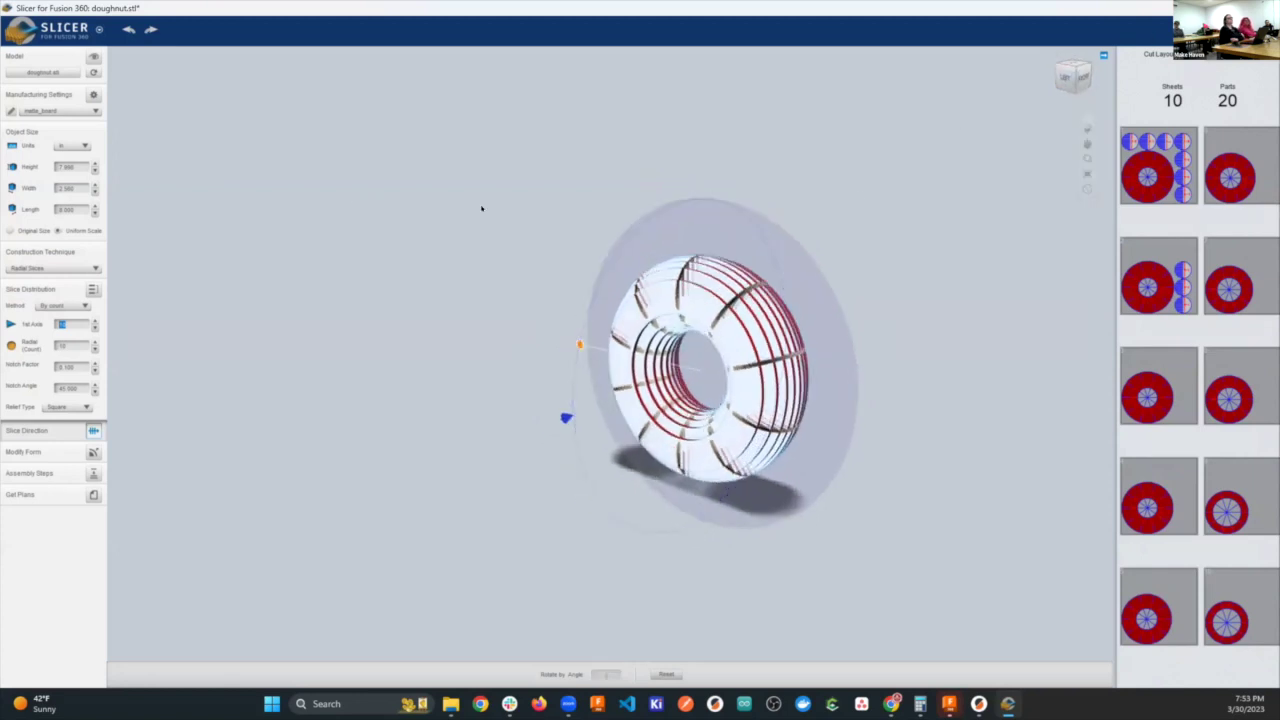
left_click(1072, 76)
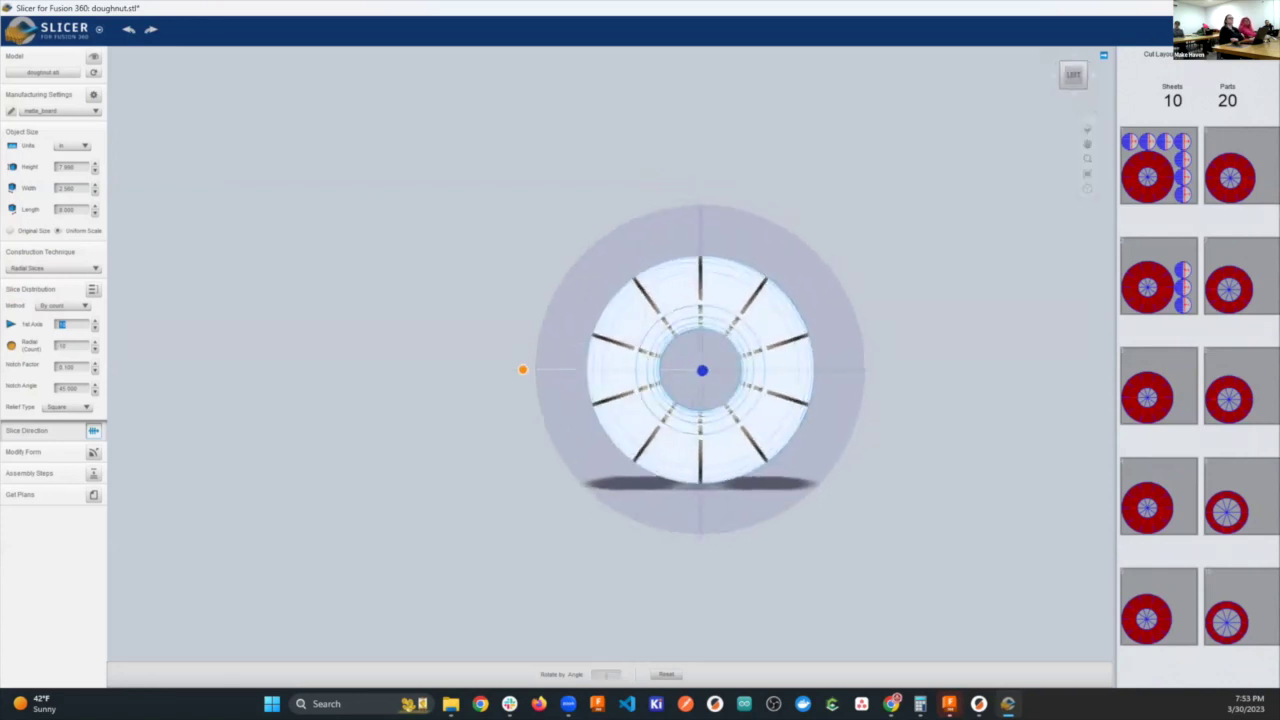
left_click(1063, 70)
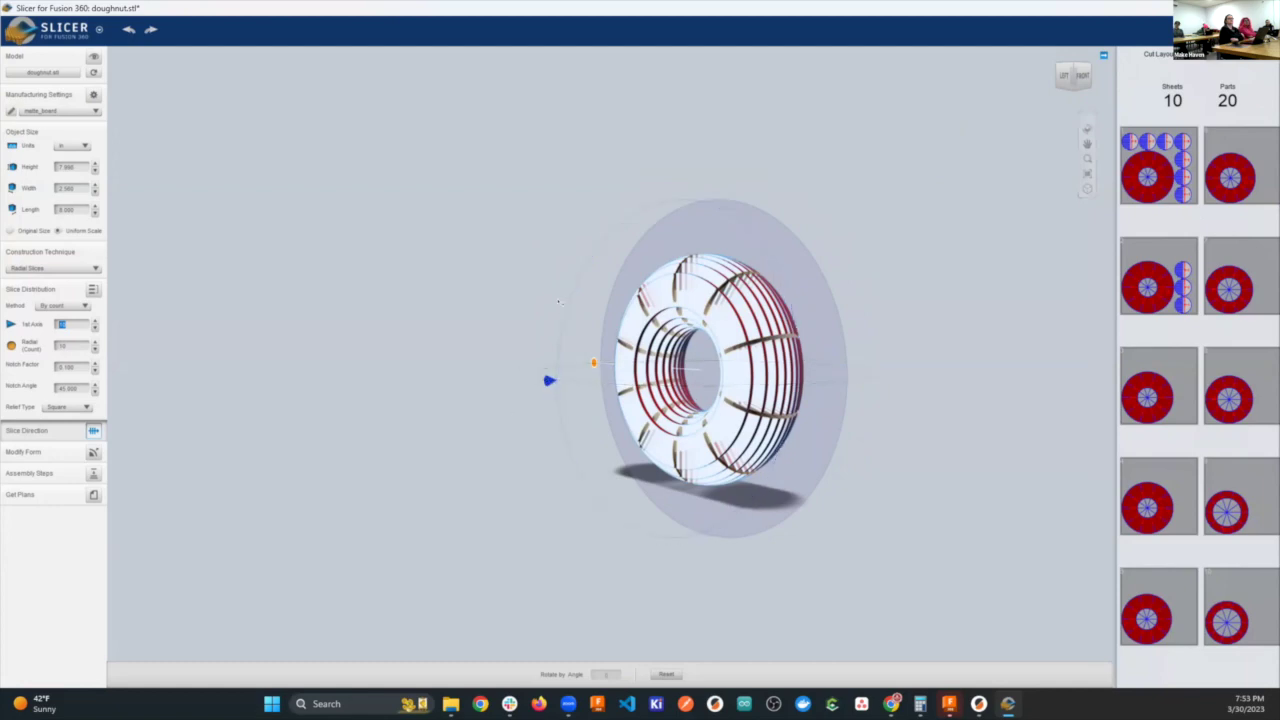
left_click_drag(546, 381, 808, 363)
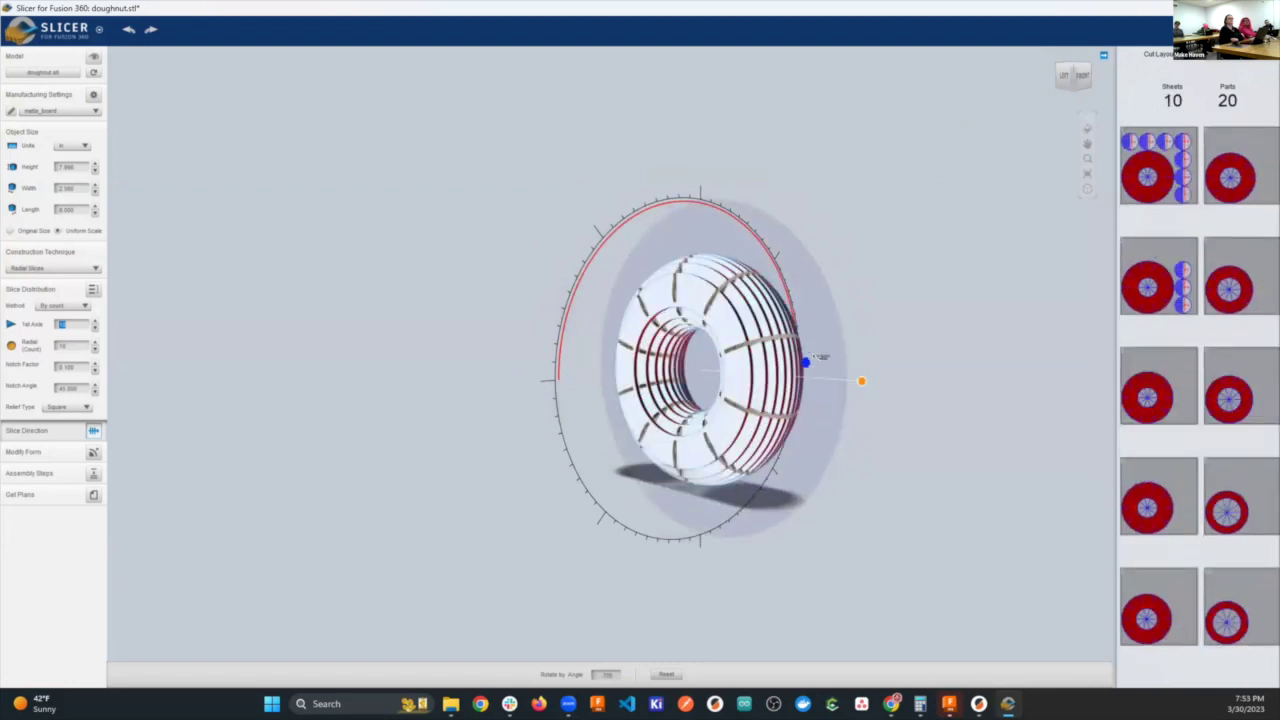
left_click_drag(808, 361, 785, 259)
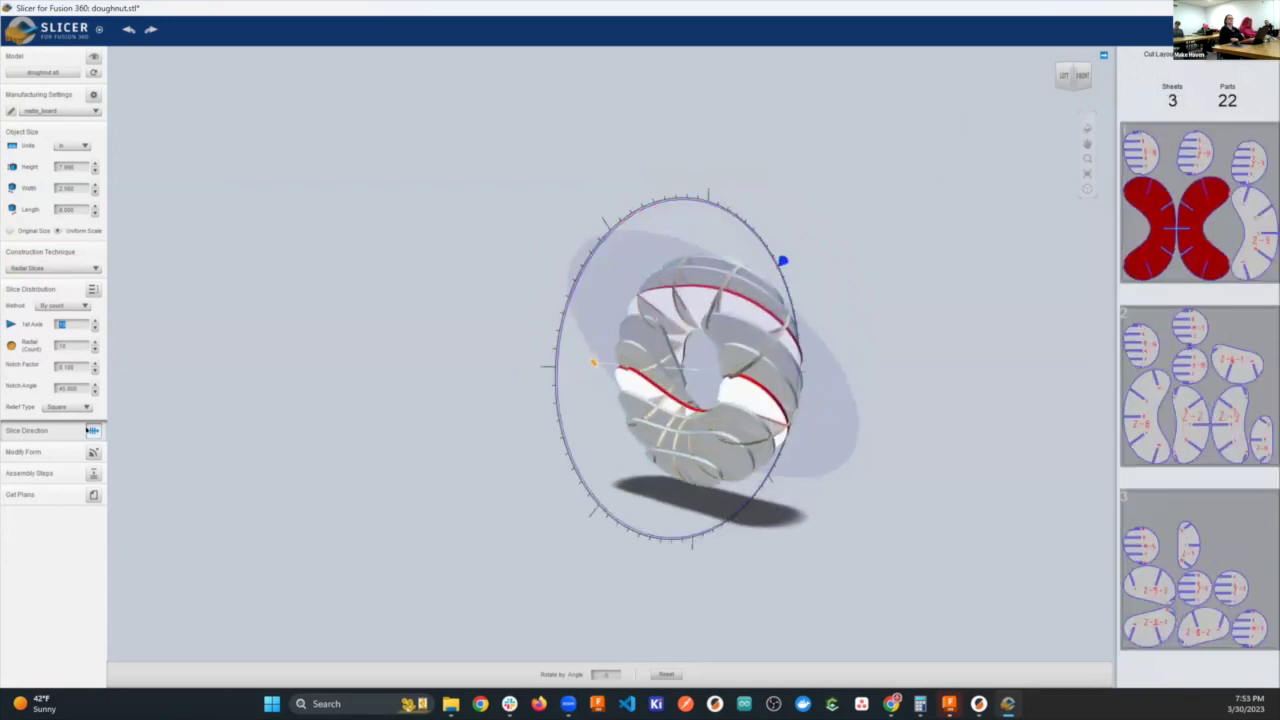
Try the Folded Panels construction technique on the doughnut, followed by 3D Slices.
left_click(78, 267)
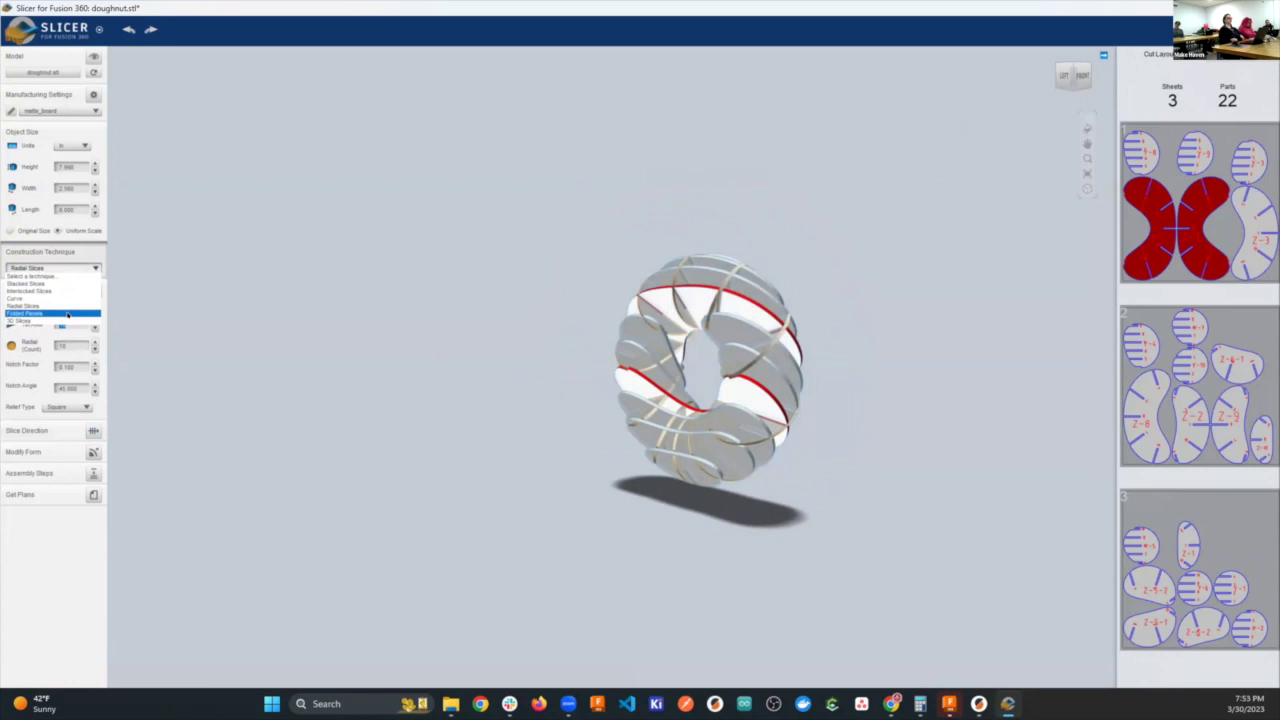
left_click(67, 314)
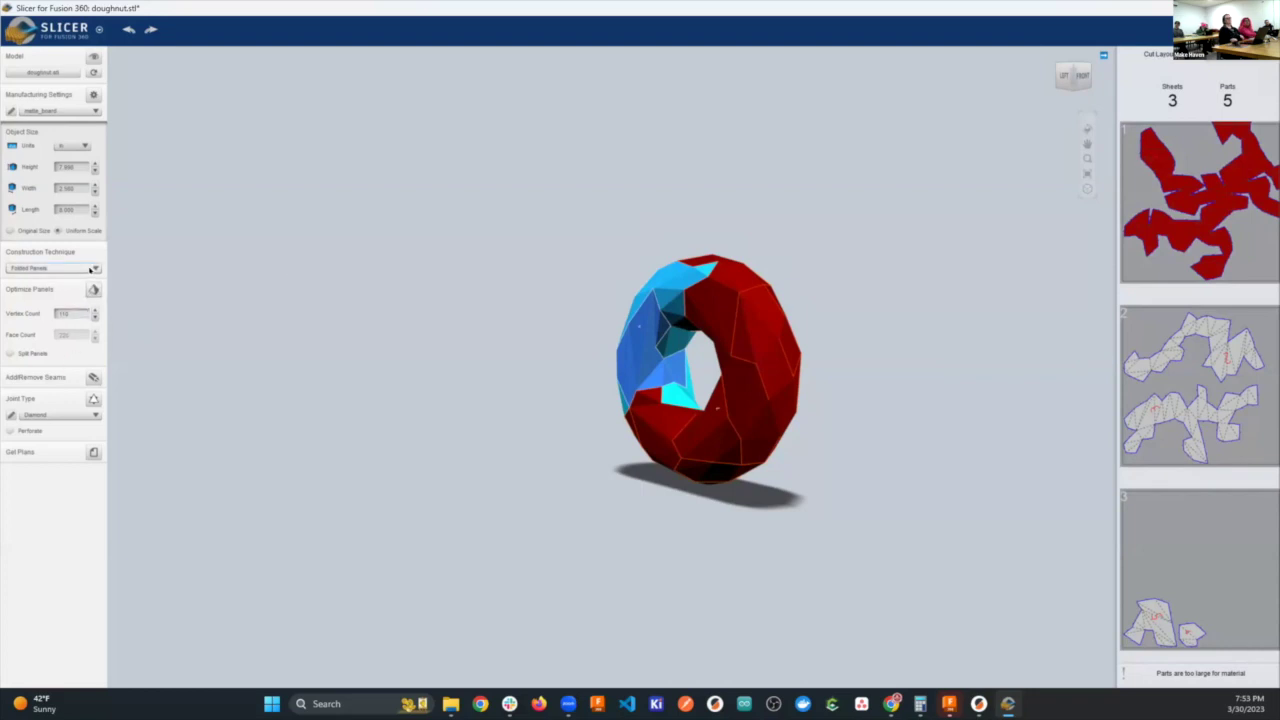
left_click(55, 268)
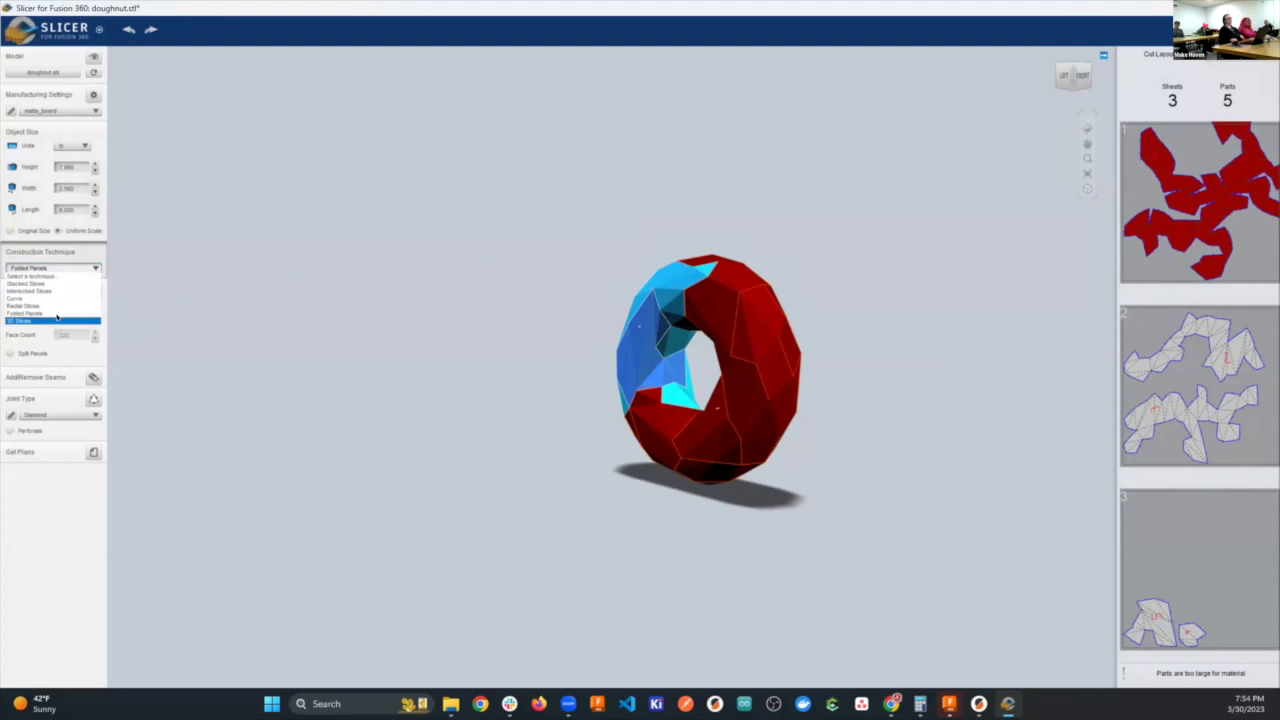
left_click(57, 321)
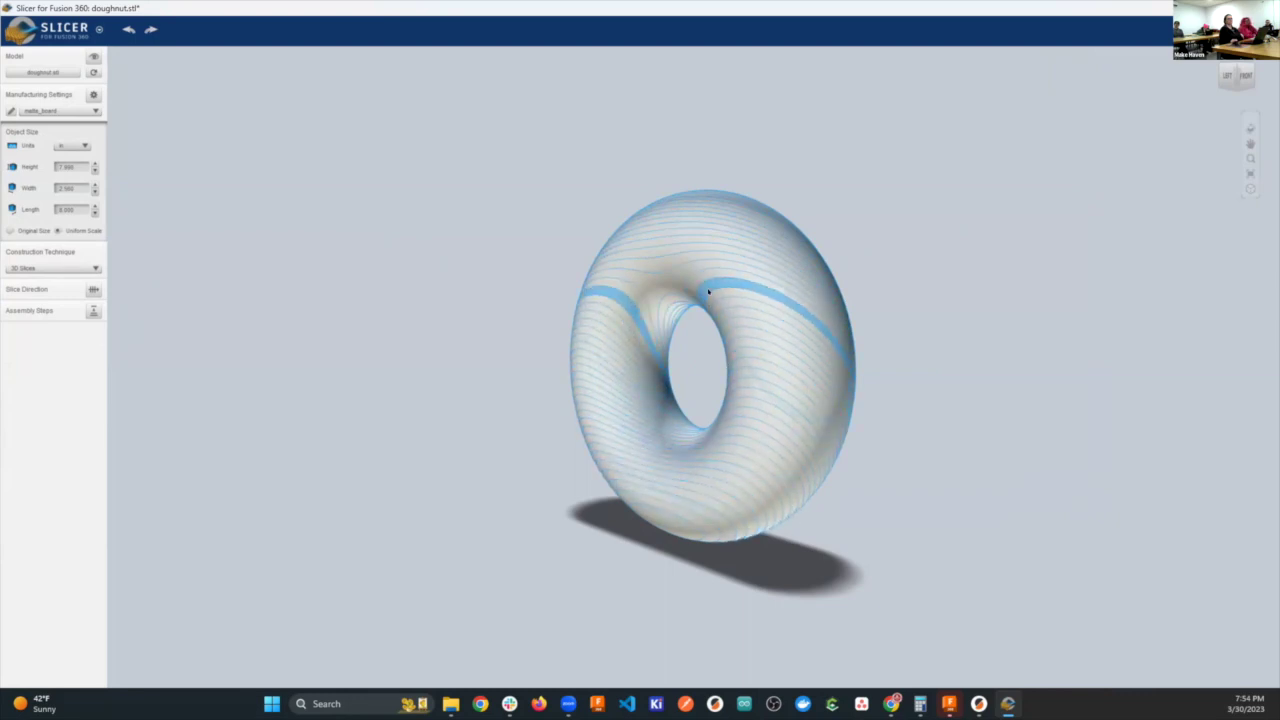
Apply Stacked Slices to the doughnut and rotate the slice direction to point straight up.
left_click(55, 268)
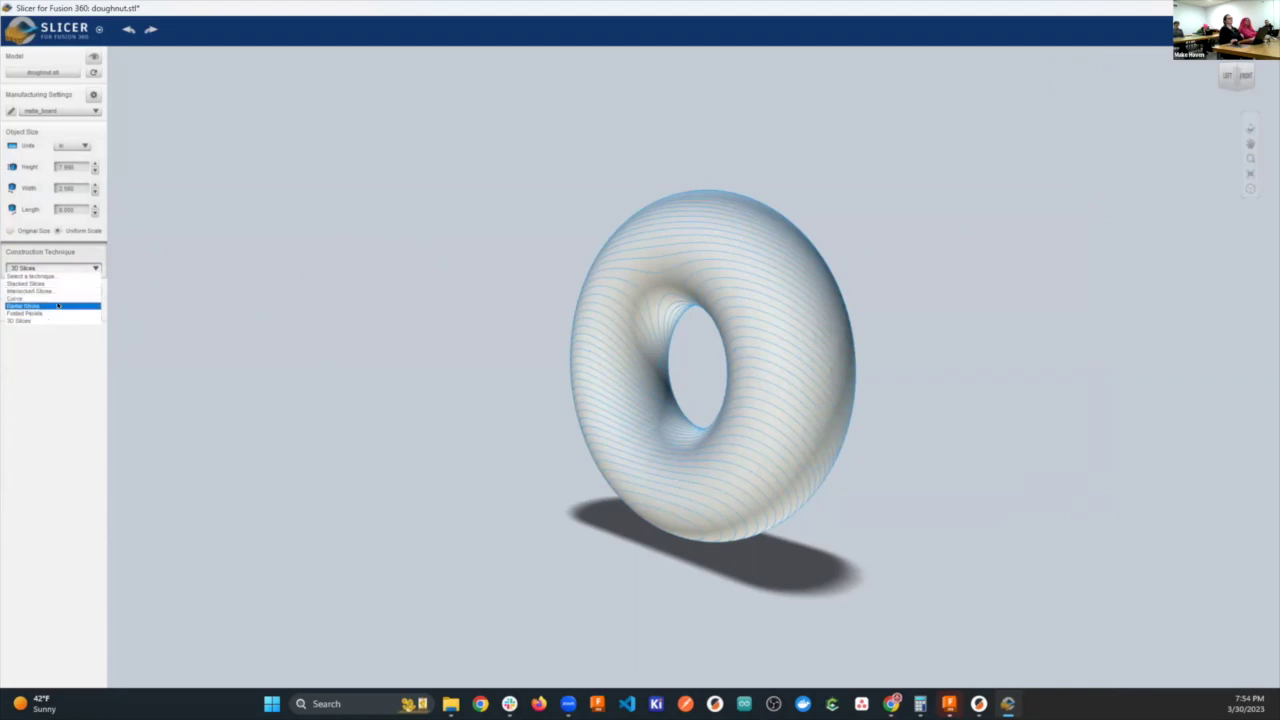
left_click(68, 283)
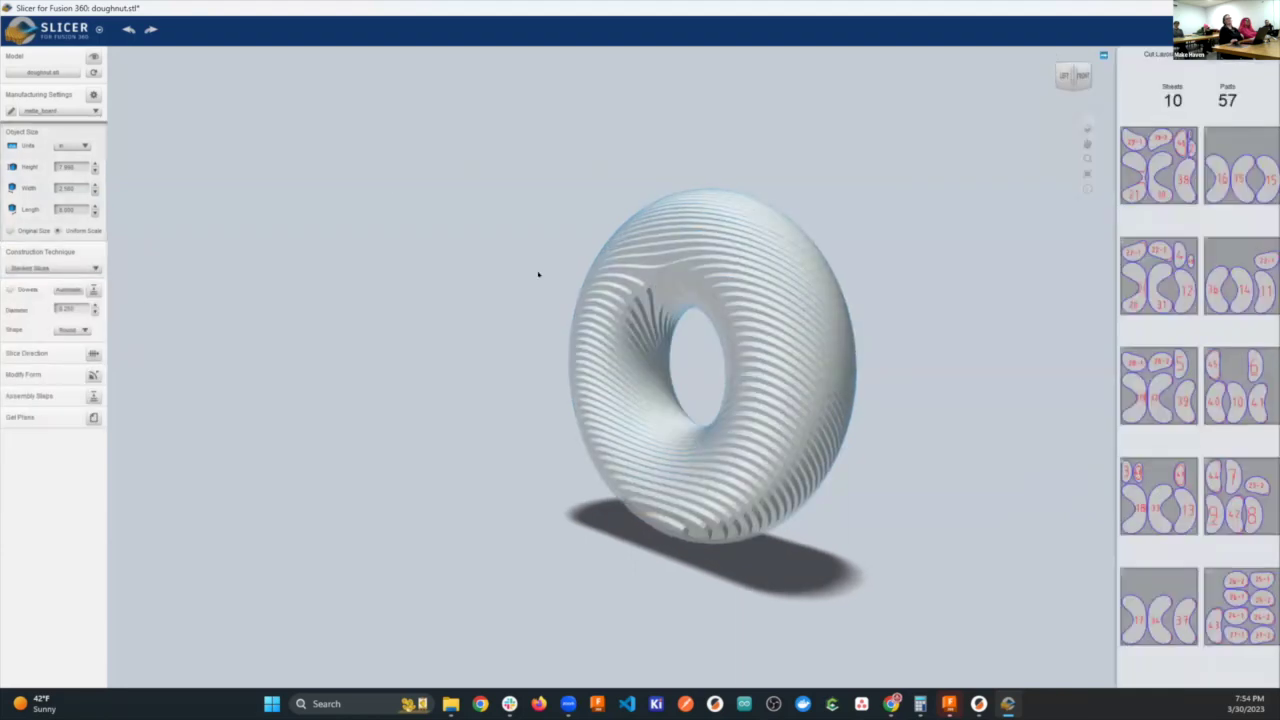
left_click(93, 354)
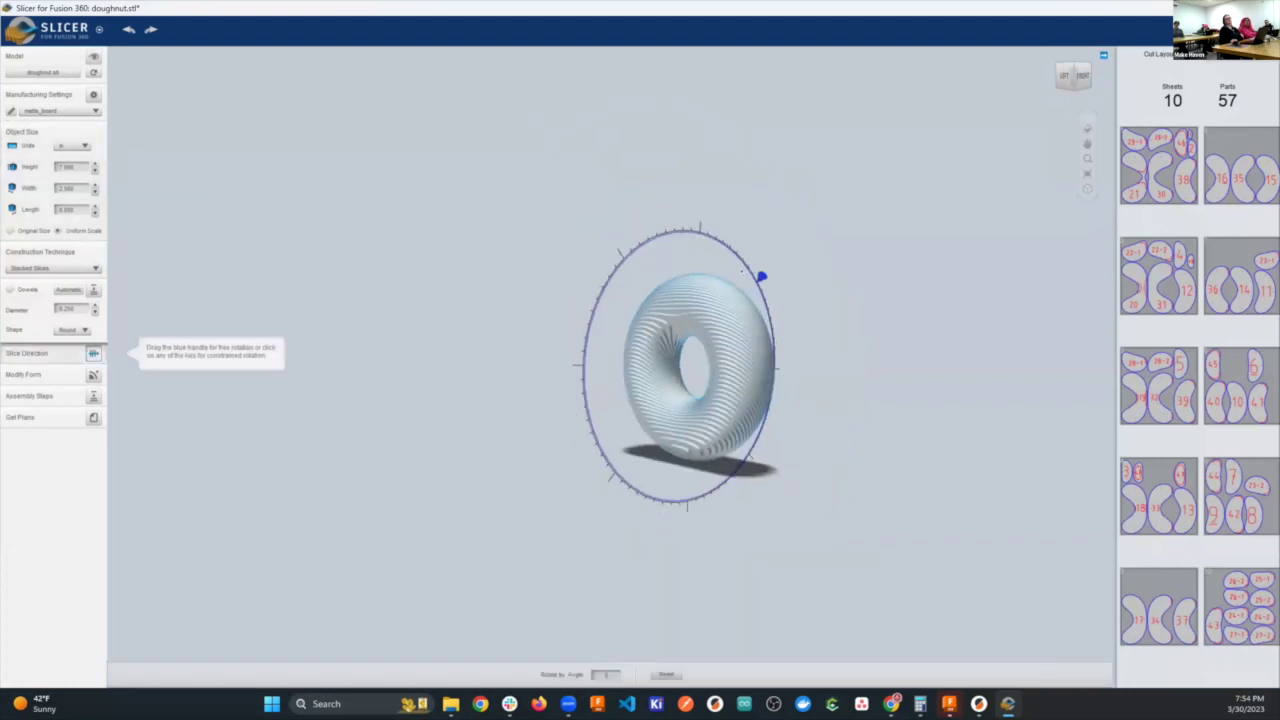
left_click_drag(761, 276, 693, 224)
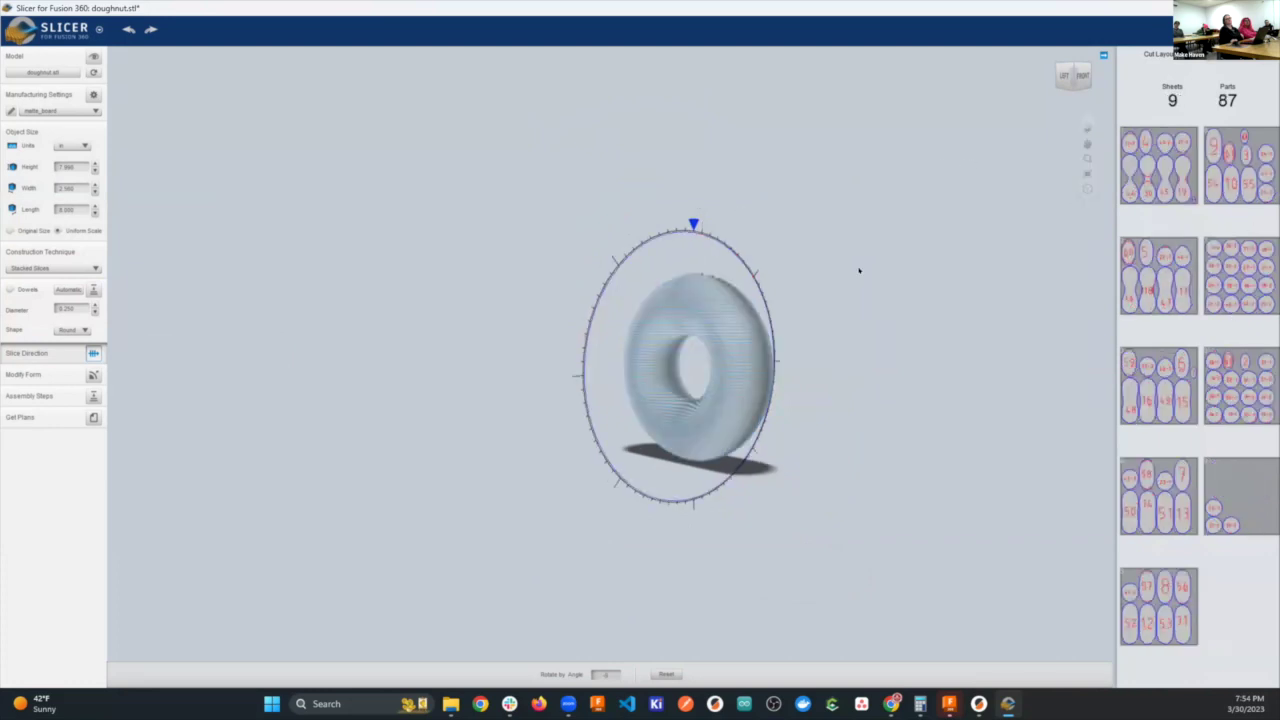
Generate the doughnut's cutting plans and check the available export file types.
left_click(93, 417)
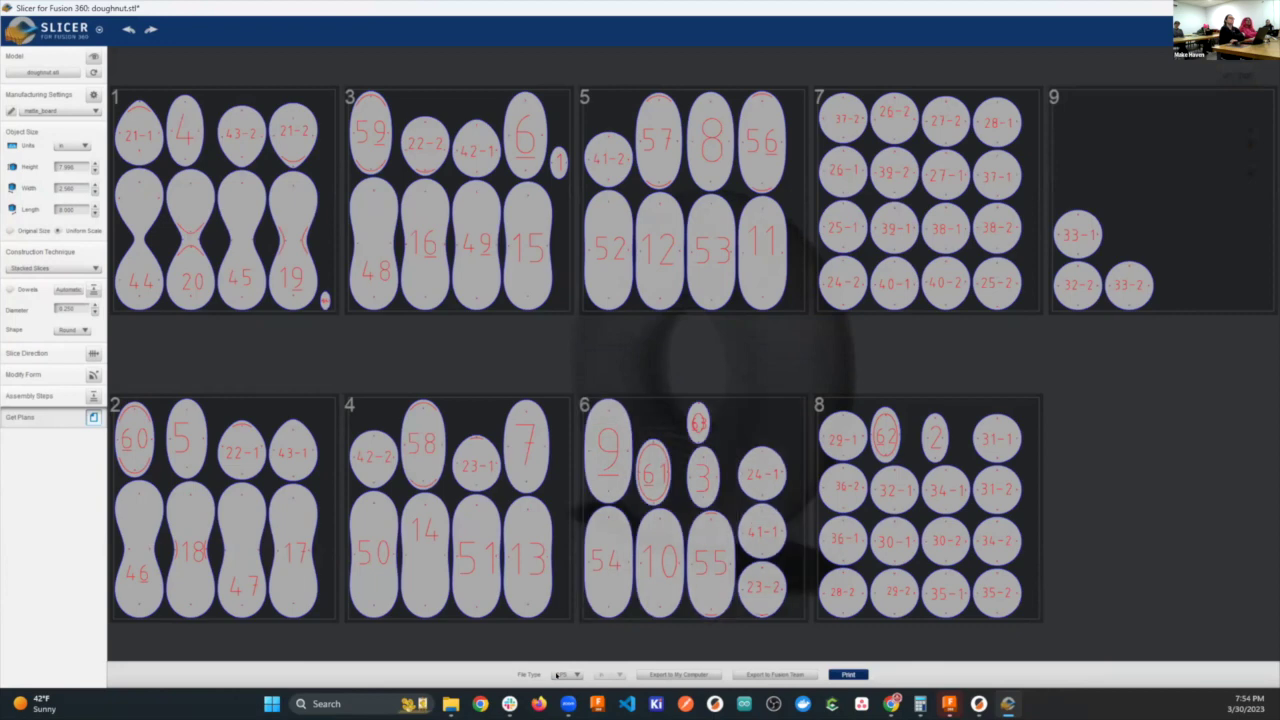
left_click(568, 675)
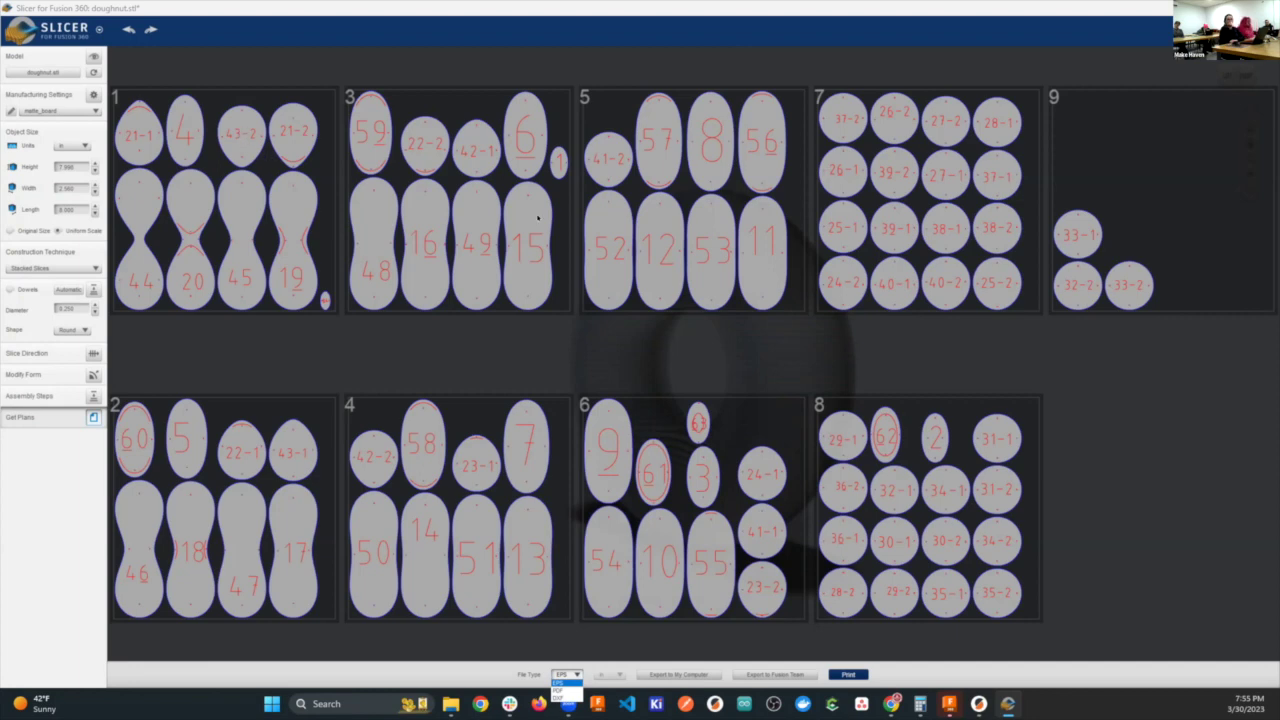
left_click(895, 165)
left_click(924, 196)
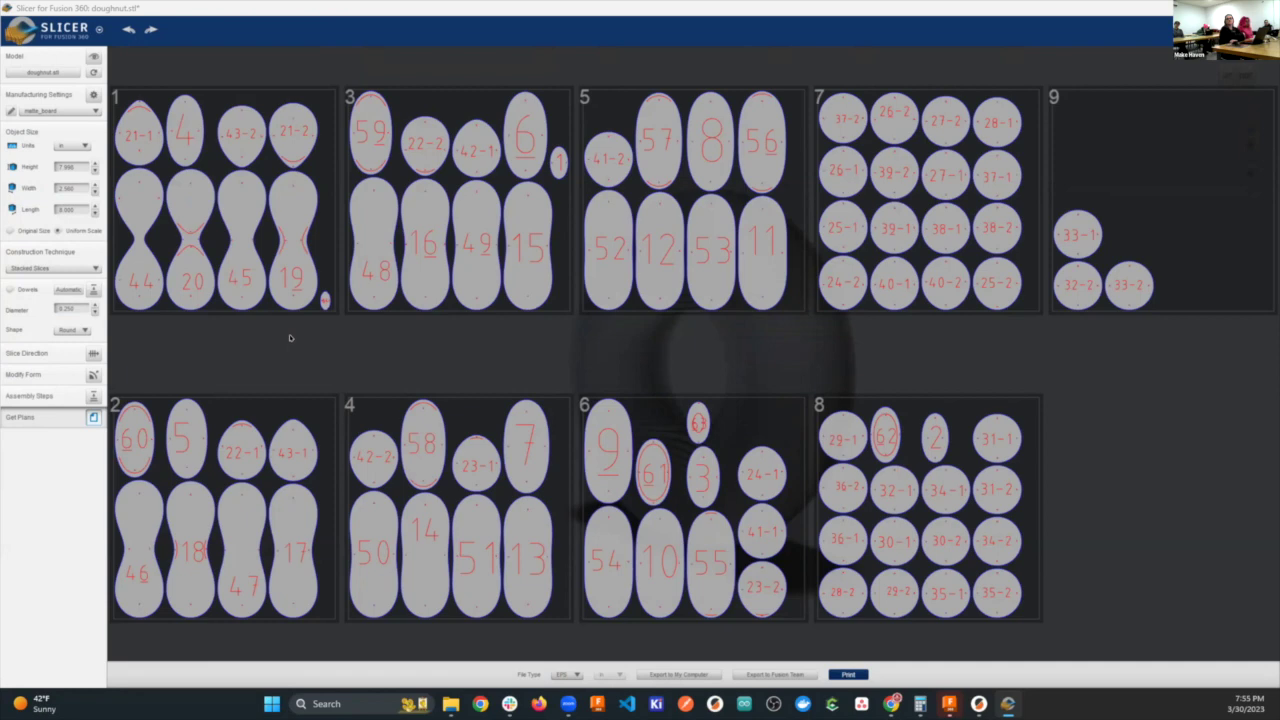
left_click(1202, 8)
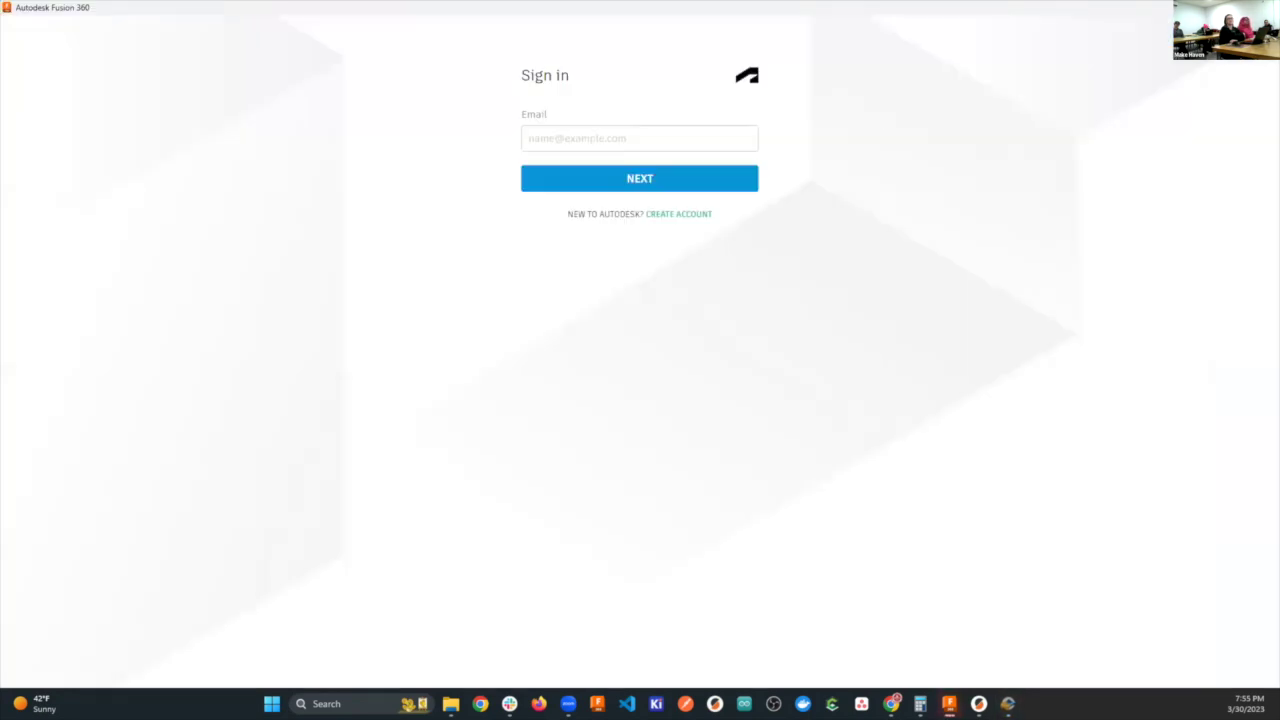
key("alt+Tab")
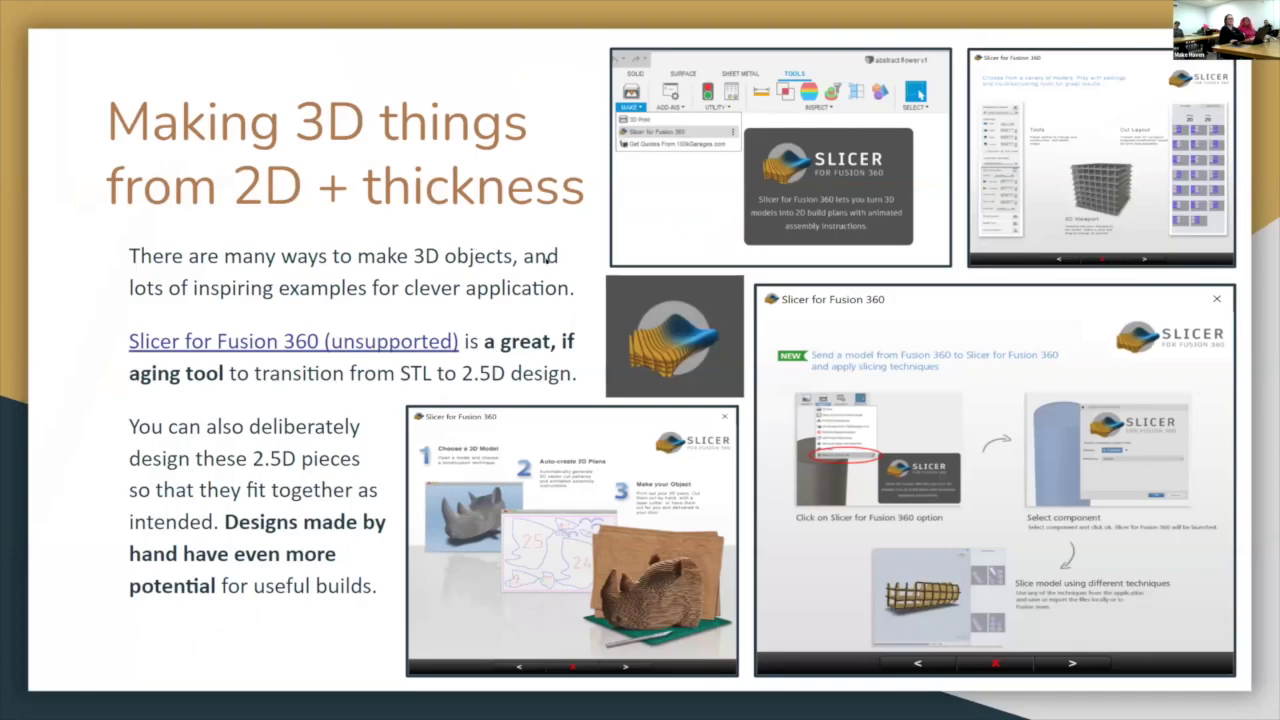
key("Right")
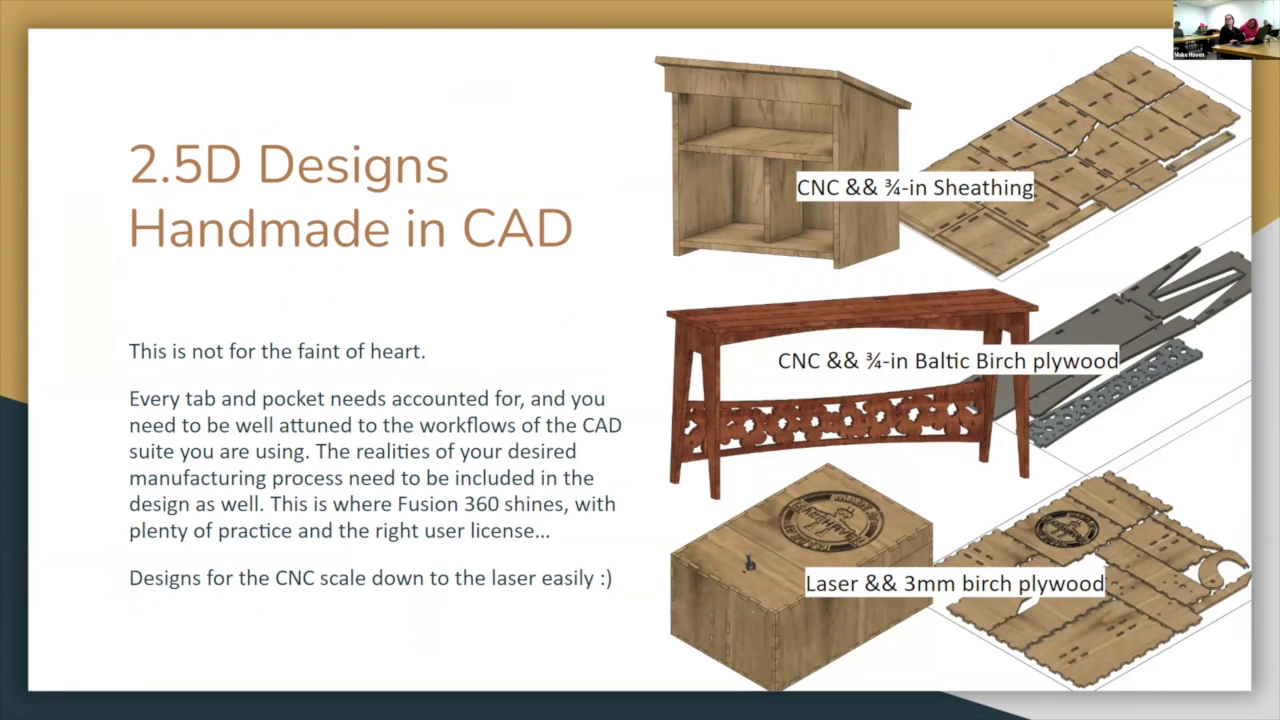
key("Left")
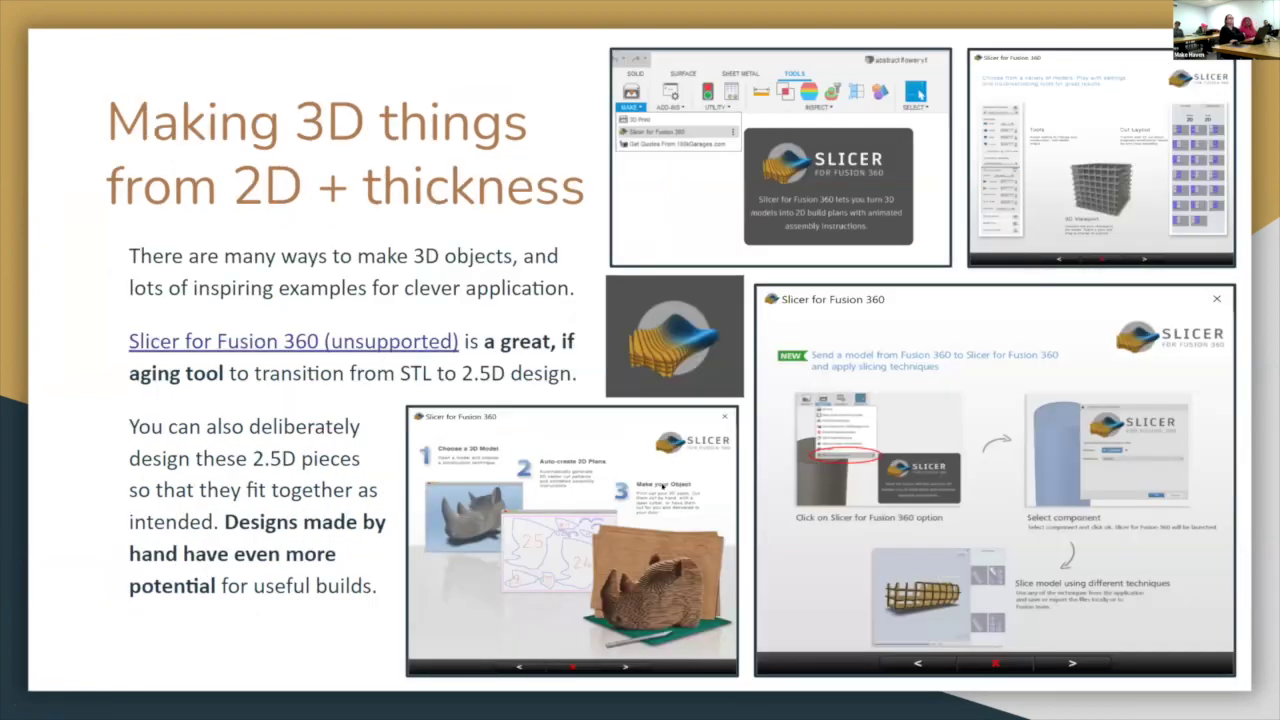
key("Left")
key("Right")
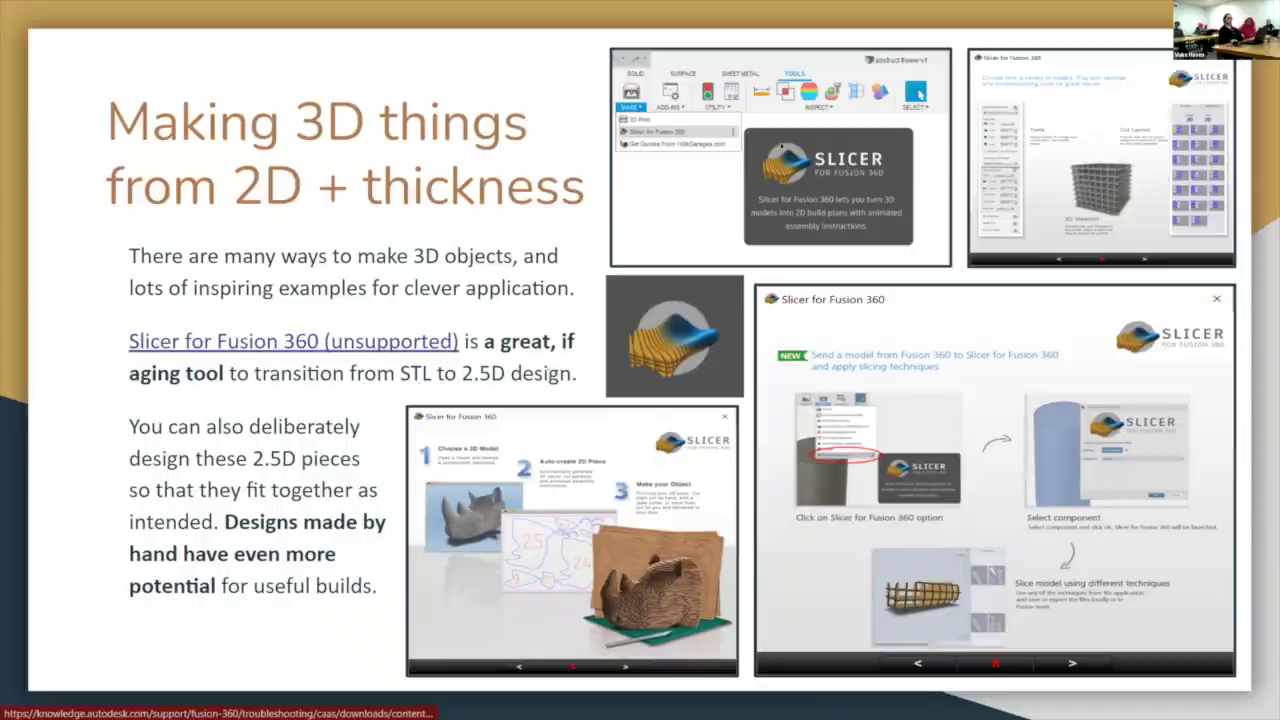
Switch back to Slicer for Fusion 360, leave the cutting plans and examine the doughnut's material dimensions and assembly steps.
key("alt+Tab")
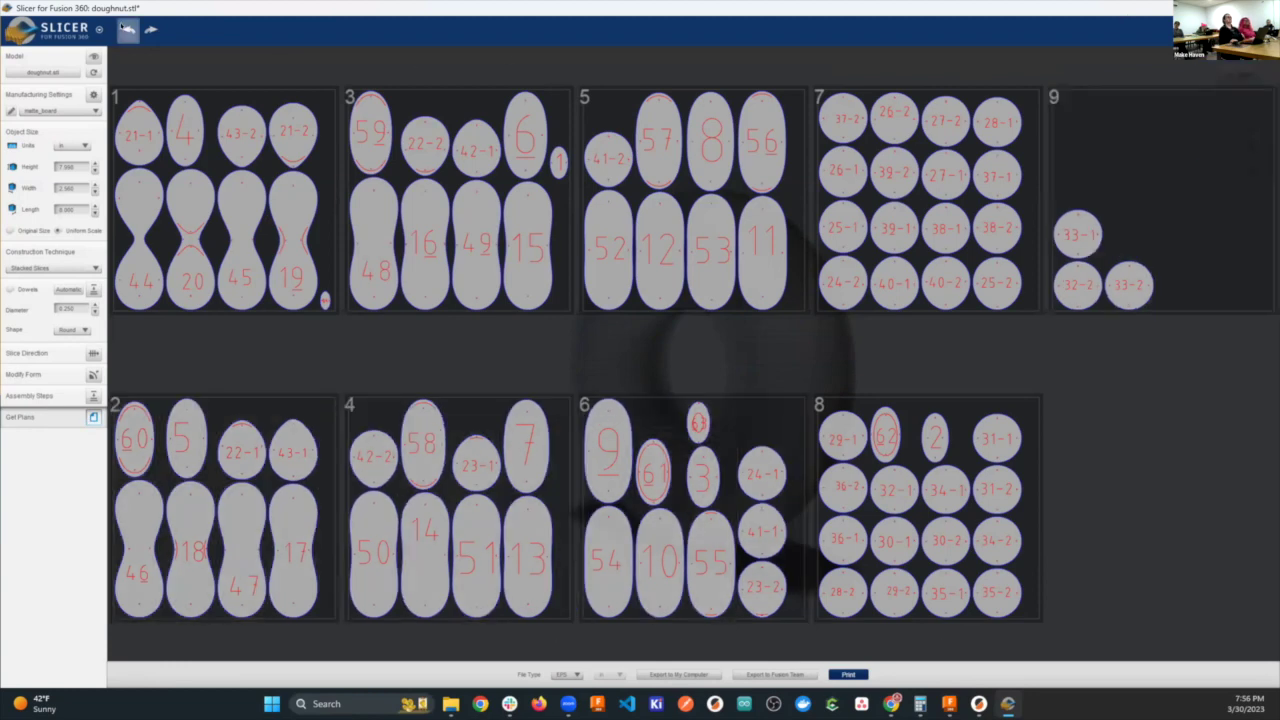
left_click(127, 29)
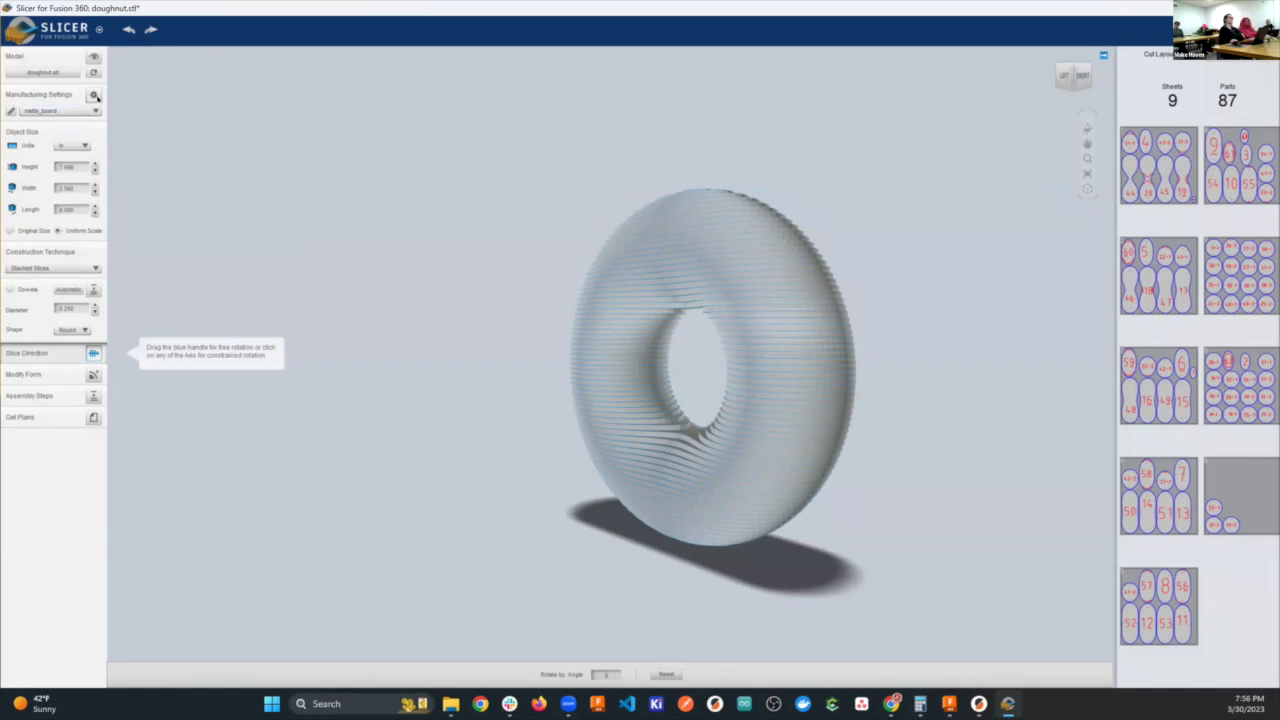
left_click(94, 95)
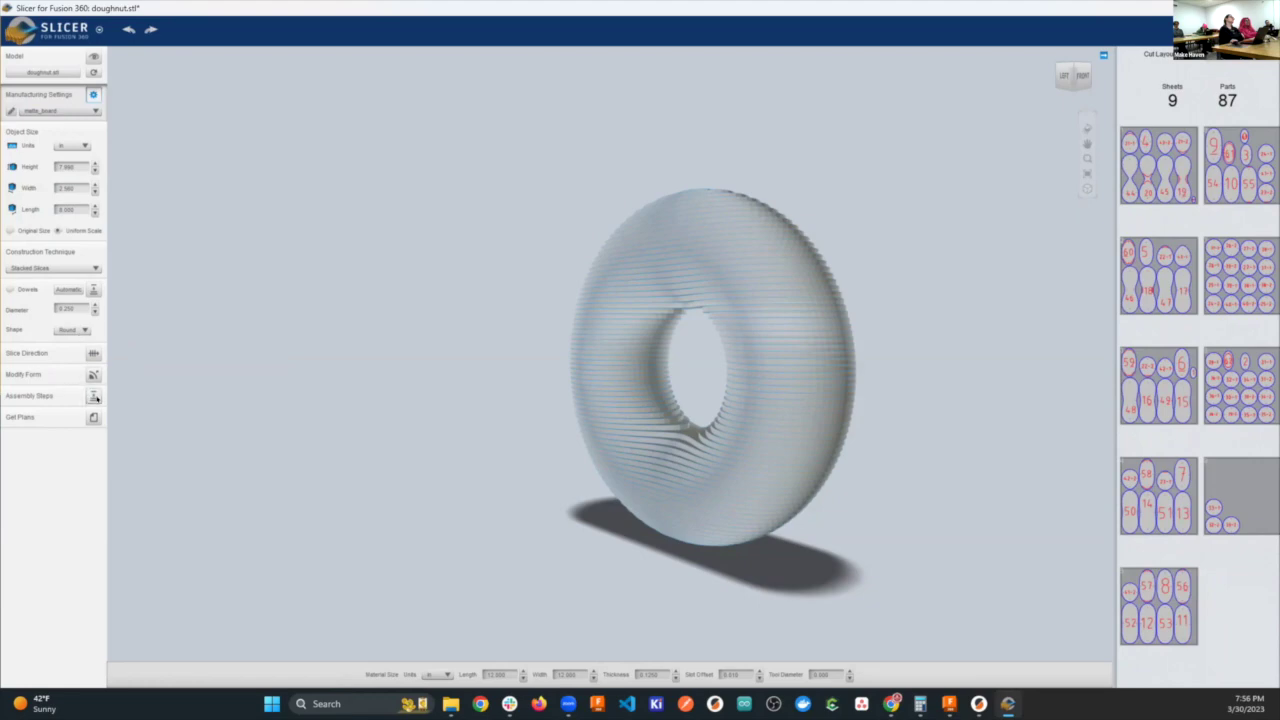
left_click(94, 397)
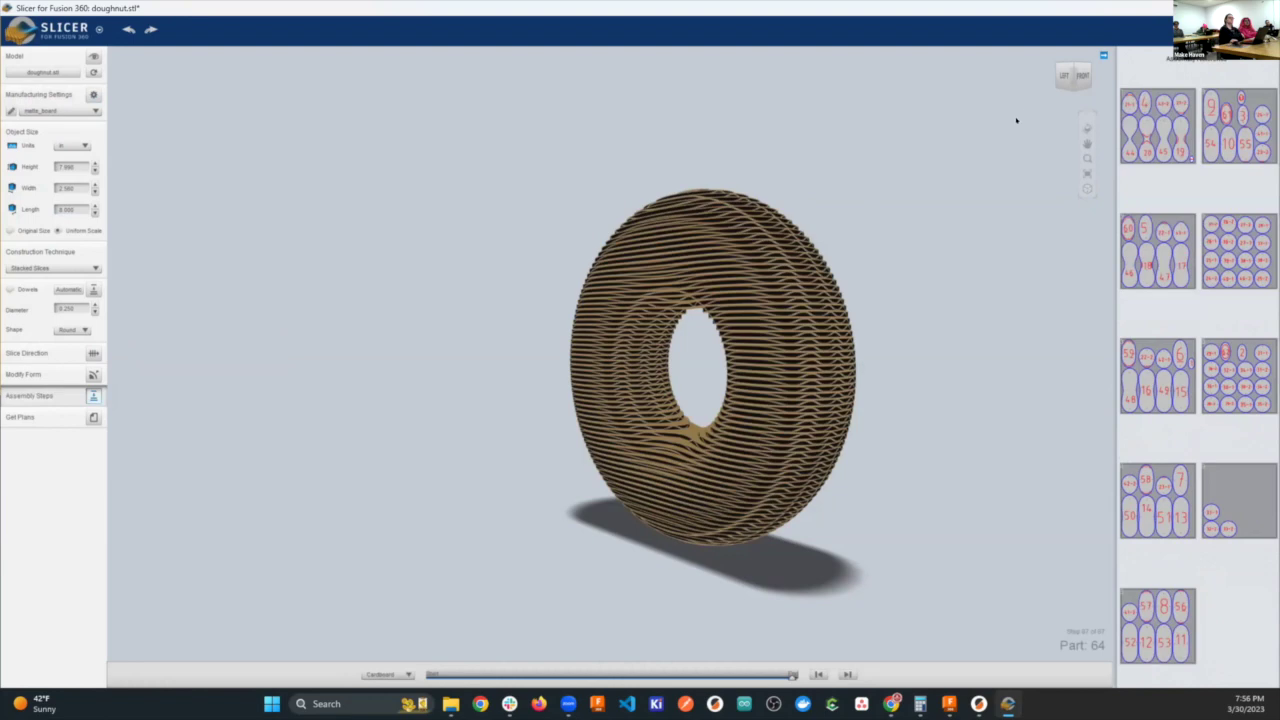
left_click(1087, 129)
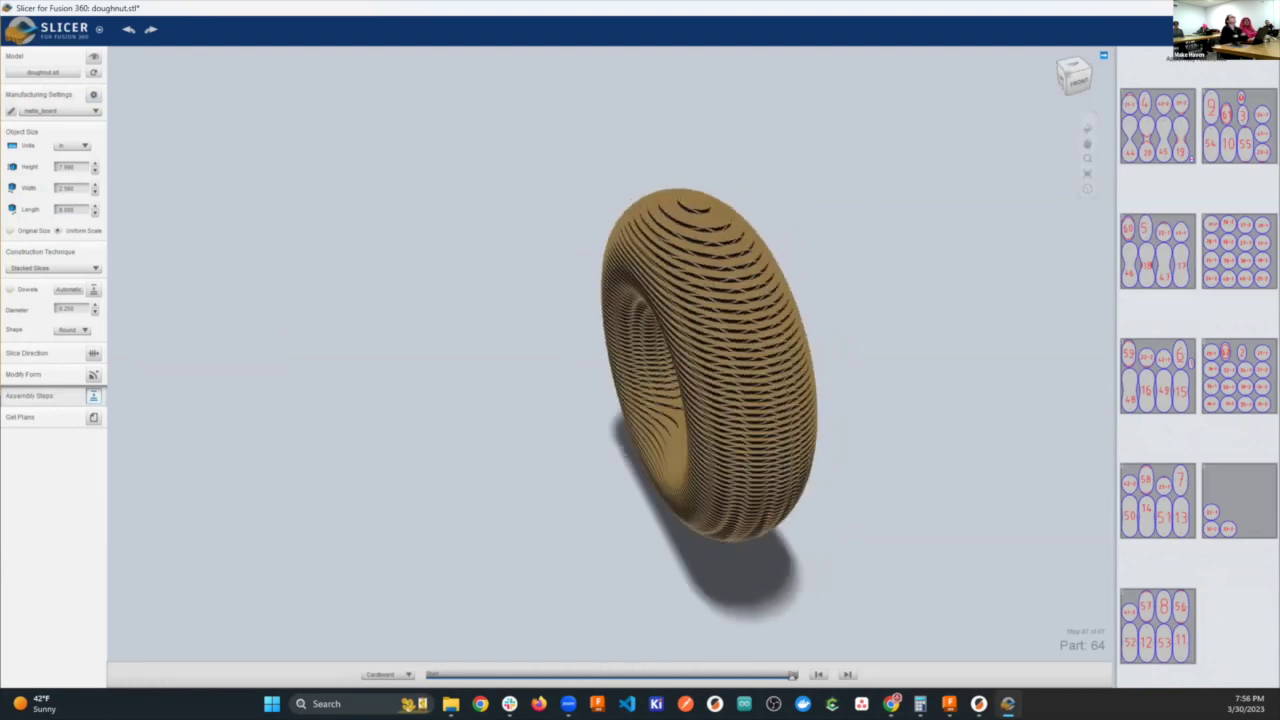
Review the manufacturing settings again and enable dowels for the stacked doughnut slices.
left_click(94, 96)
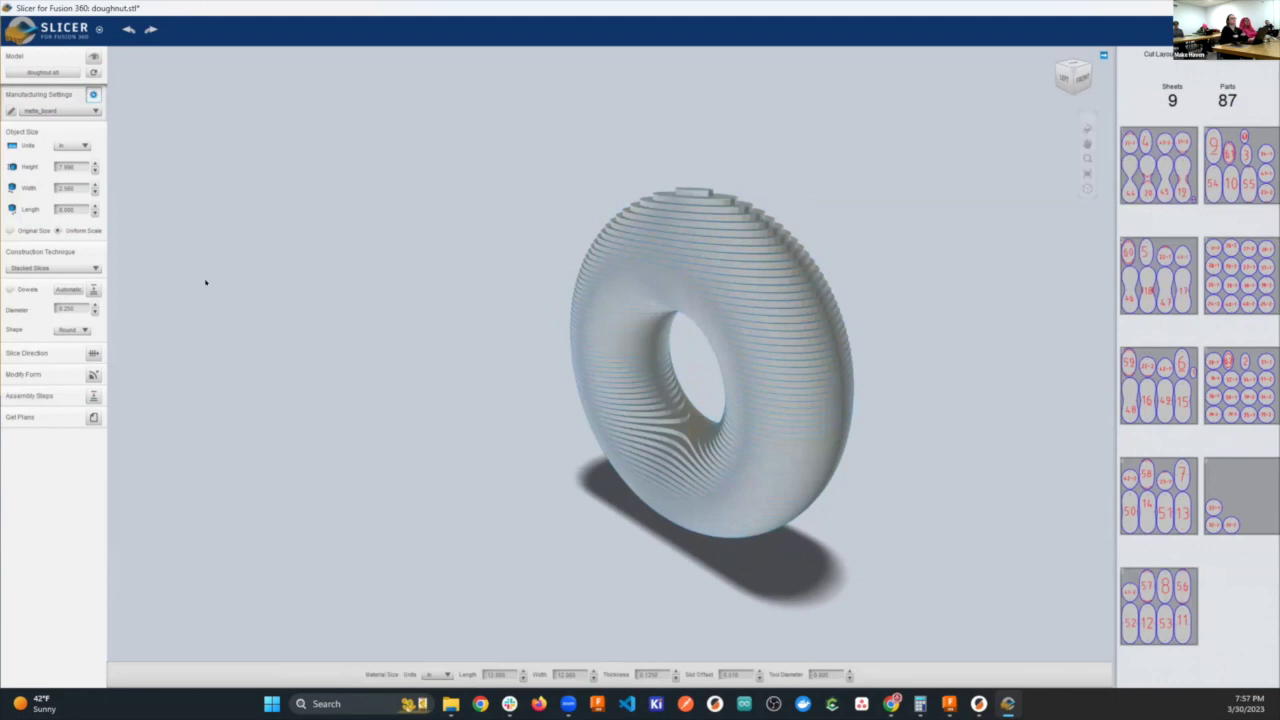
left_click(10, 289)
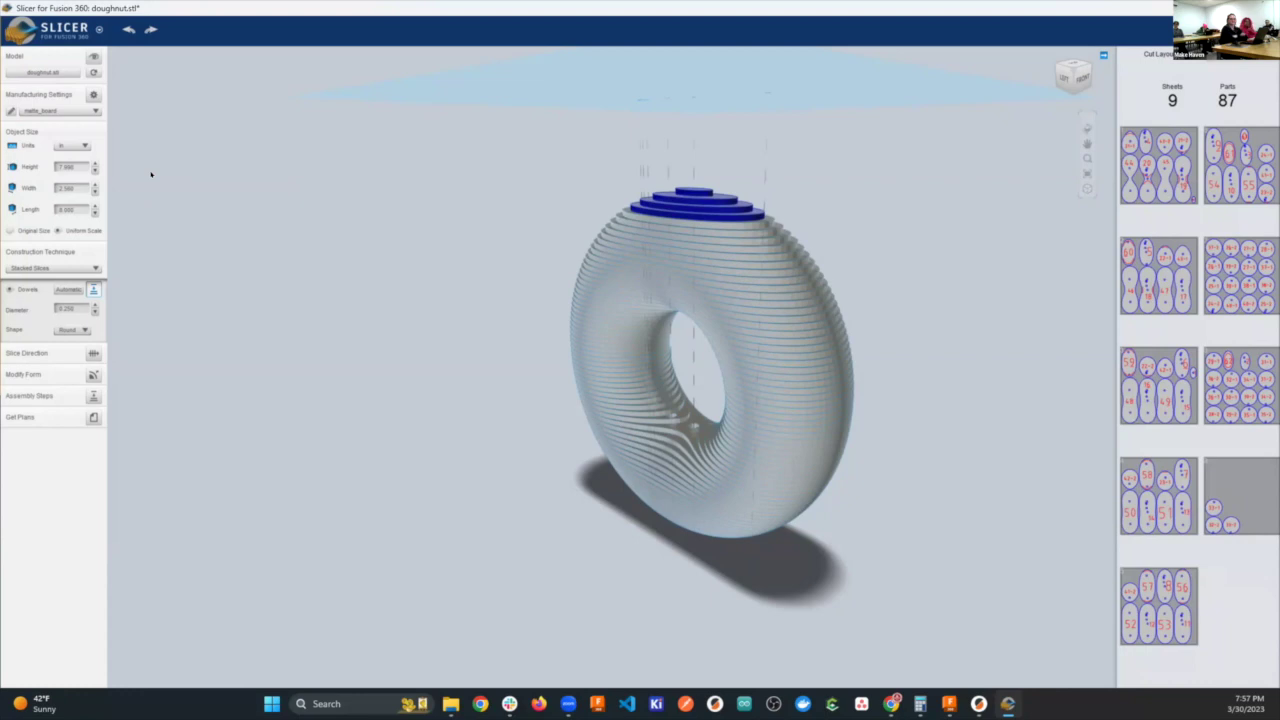
left_click(1237, 30)
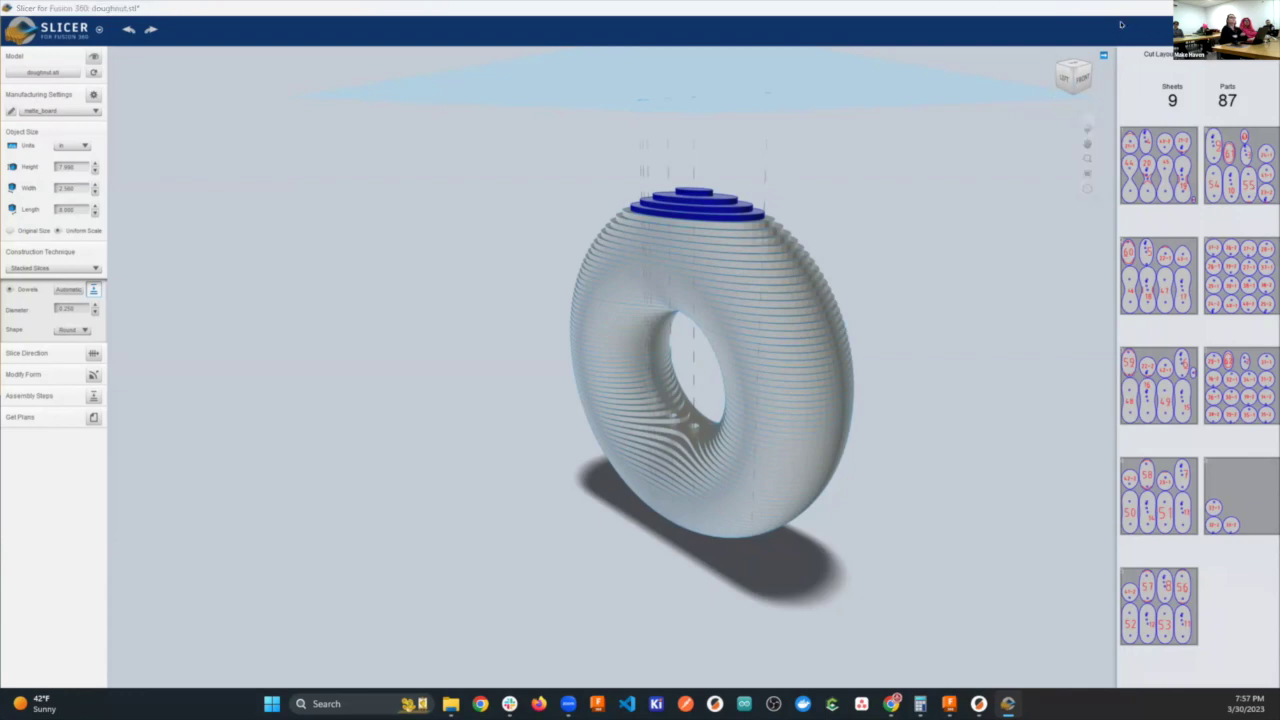
key("alt+Tab")
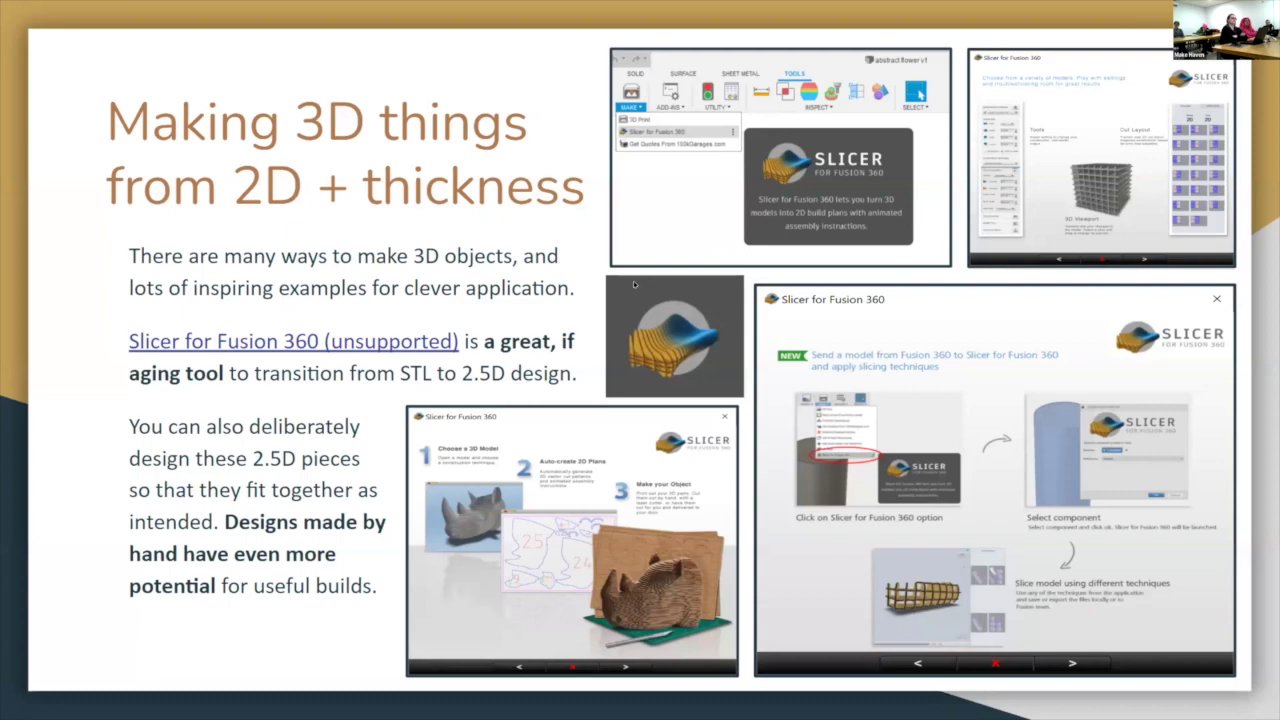
key("Right")
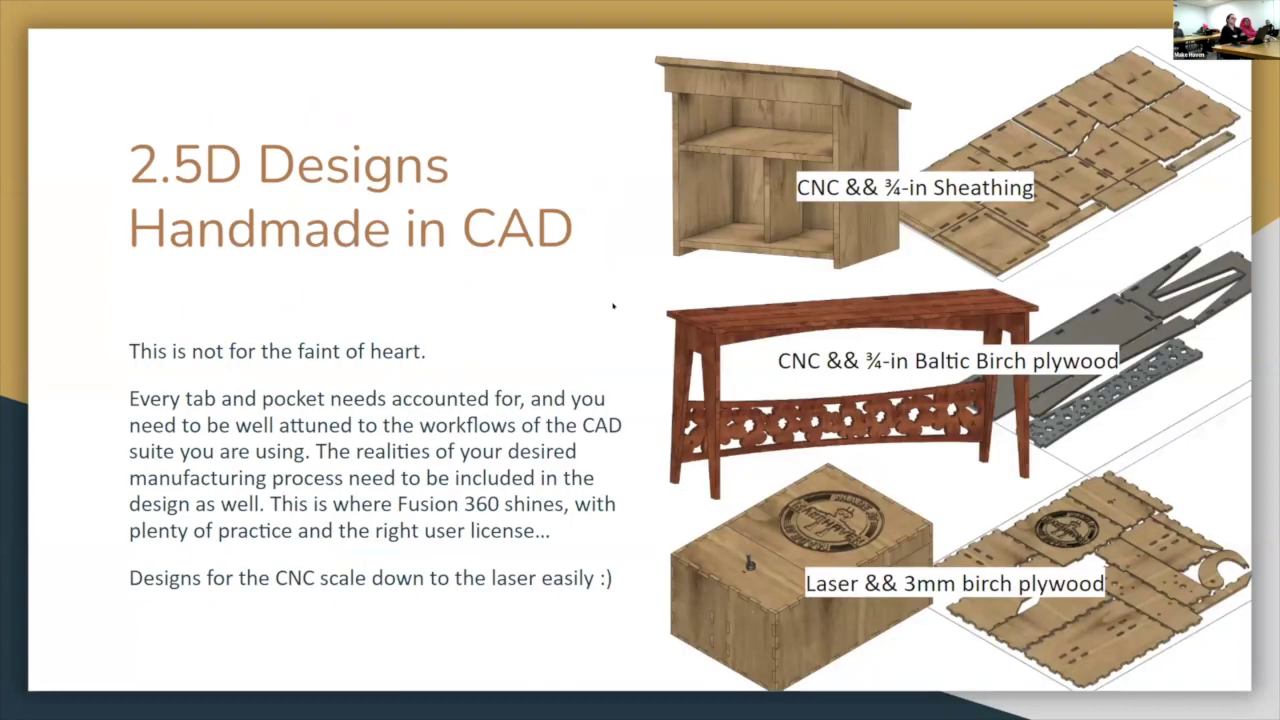